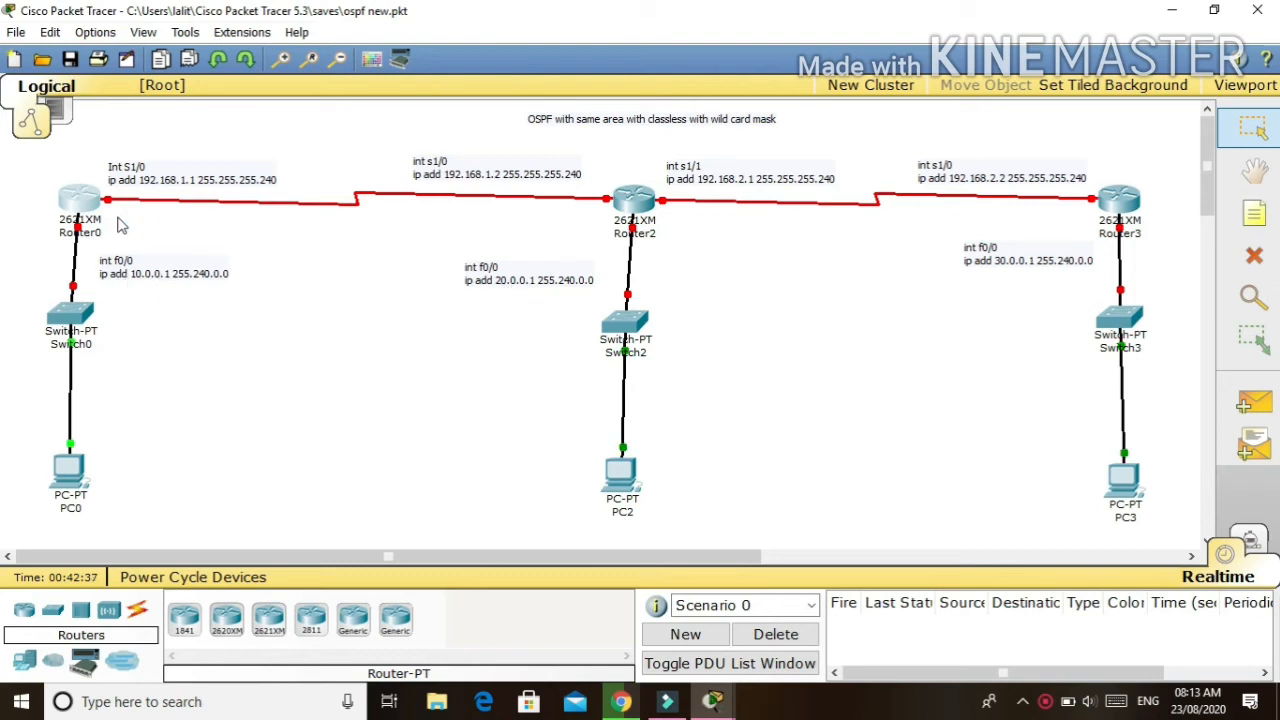
# - Open Router0's command line and try to assign 10.0.0.1 with mask 255.250.0.0 to interface f0/0
pyautogui.click(85, 205)
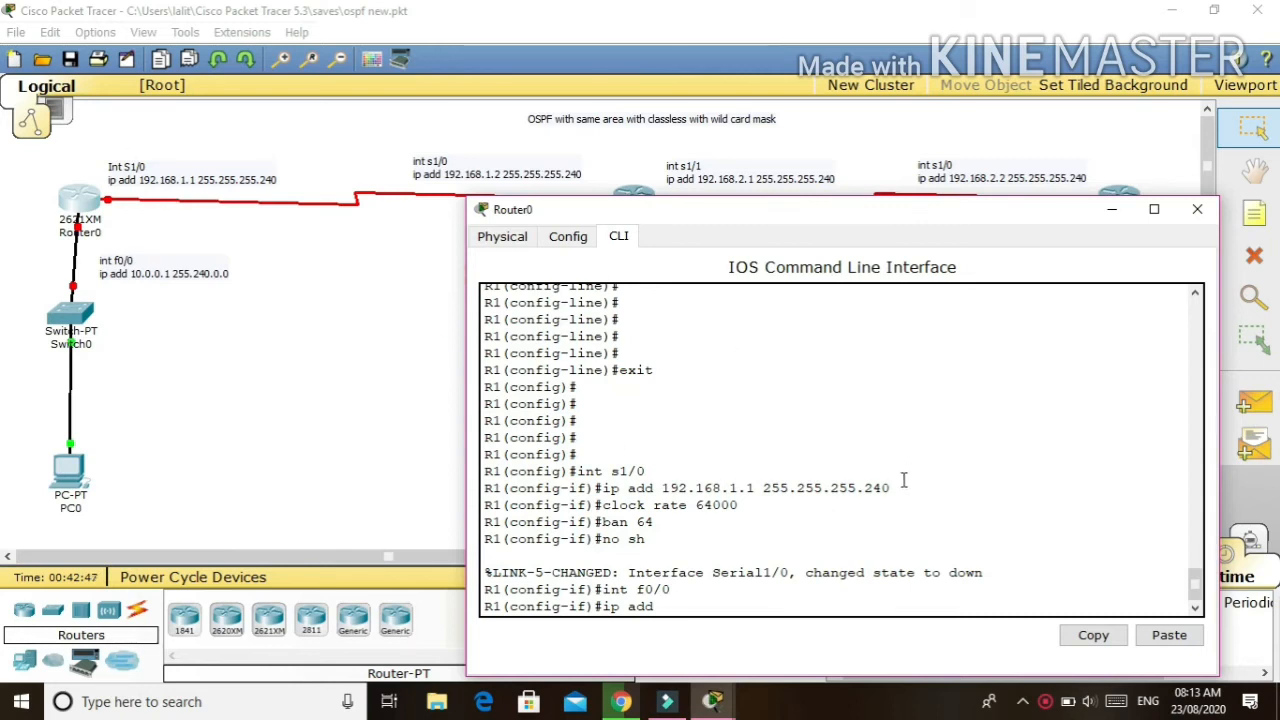
pyautogui.moveTo(895, 486); pyautogui.dragTo(562, 490)
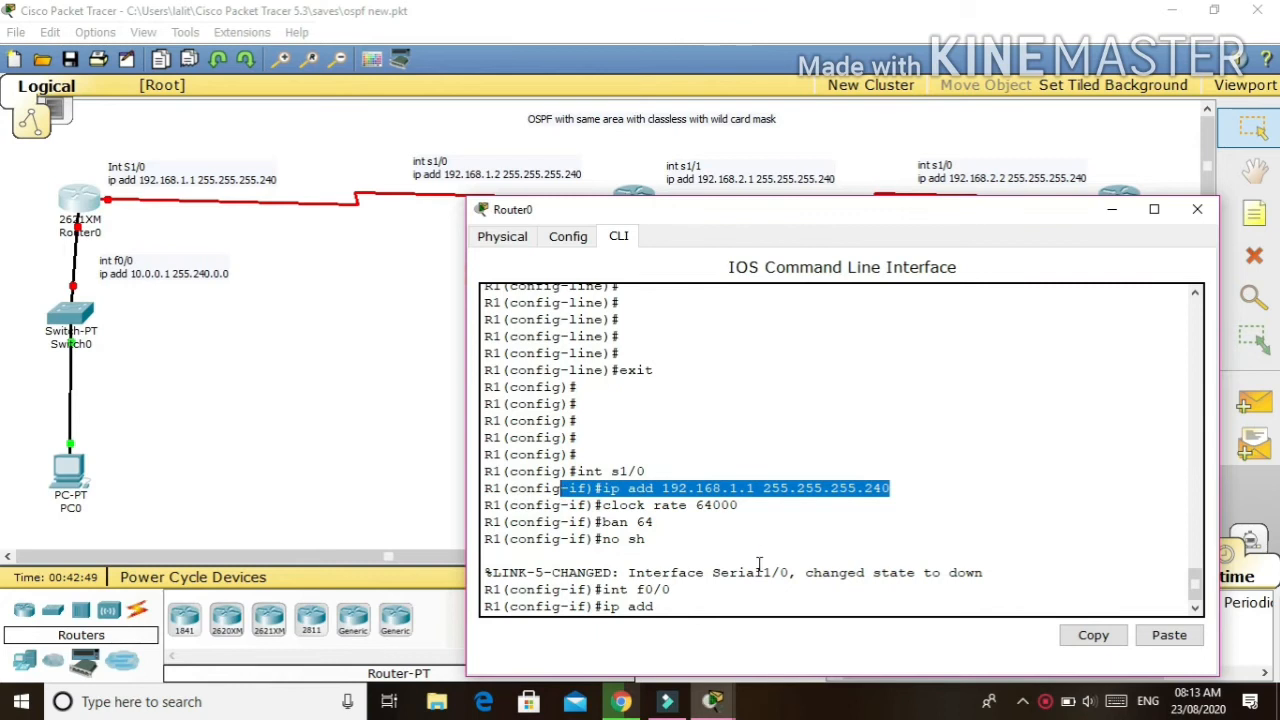
pyautogui.click(675, 605)
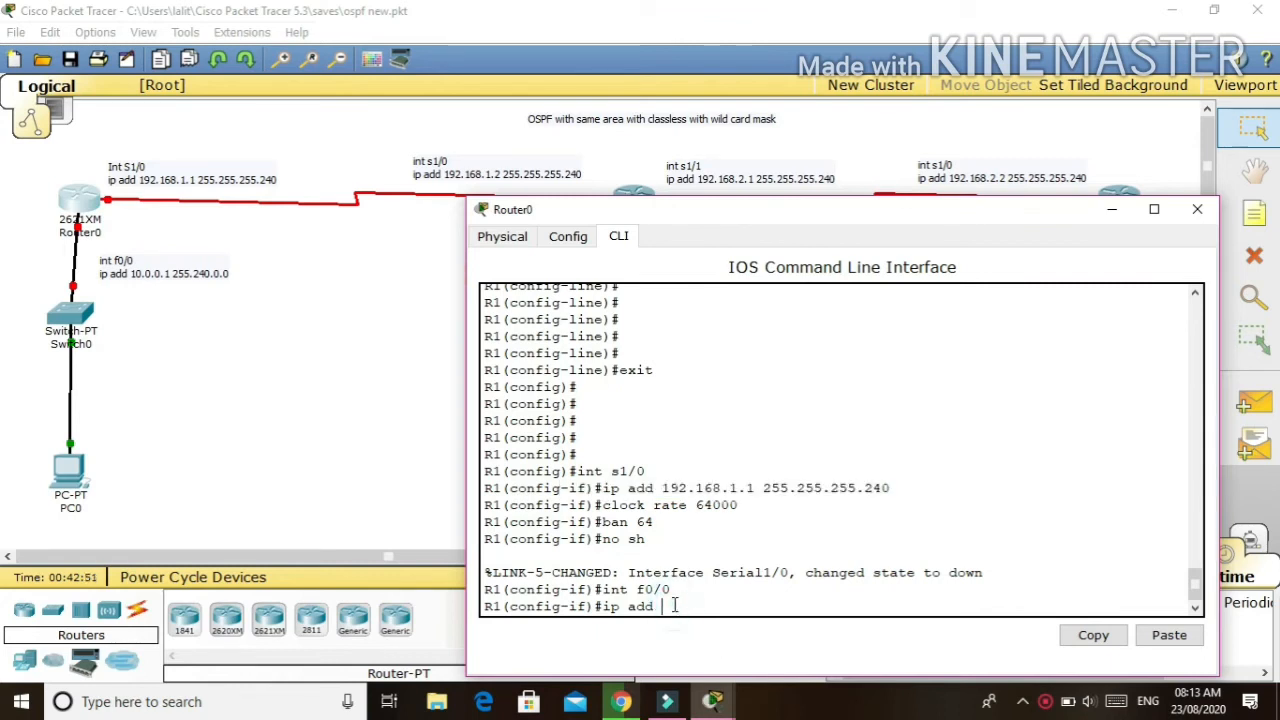
pyautogui.write('.0.0.1')
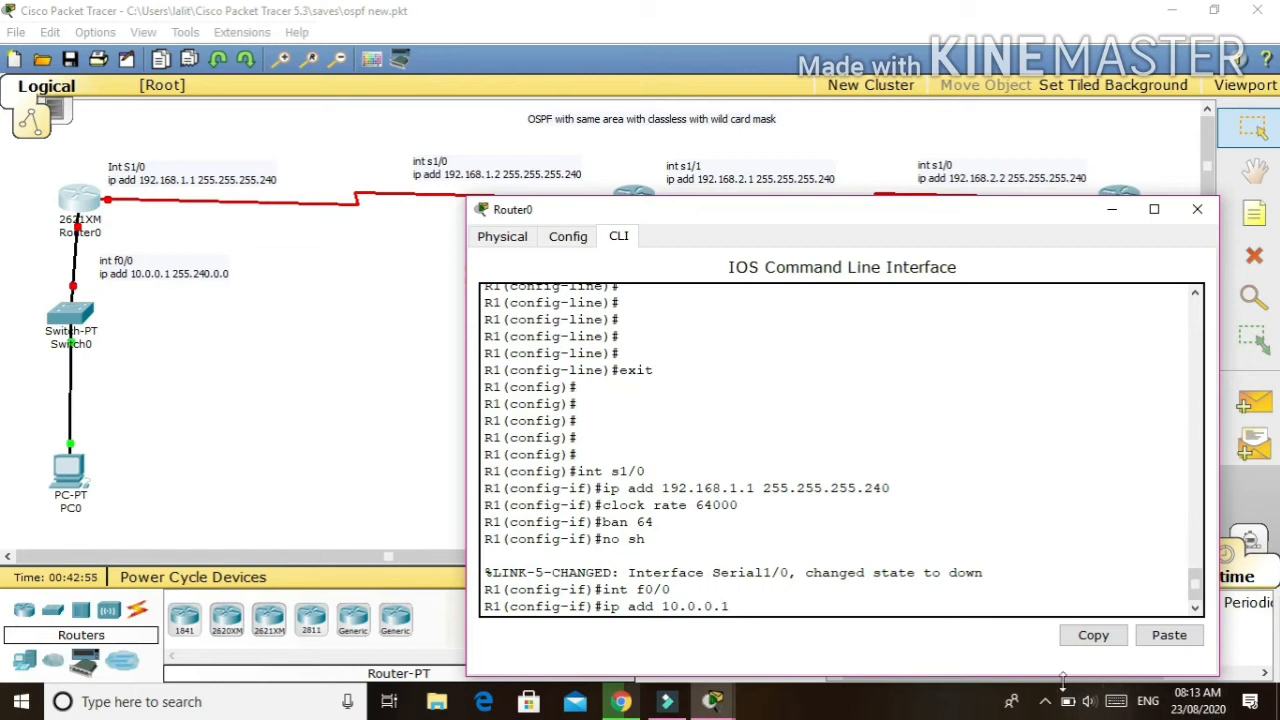
pyautogui.click(1045, 702)
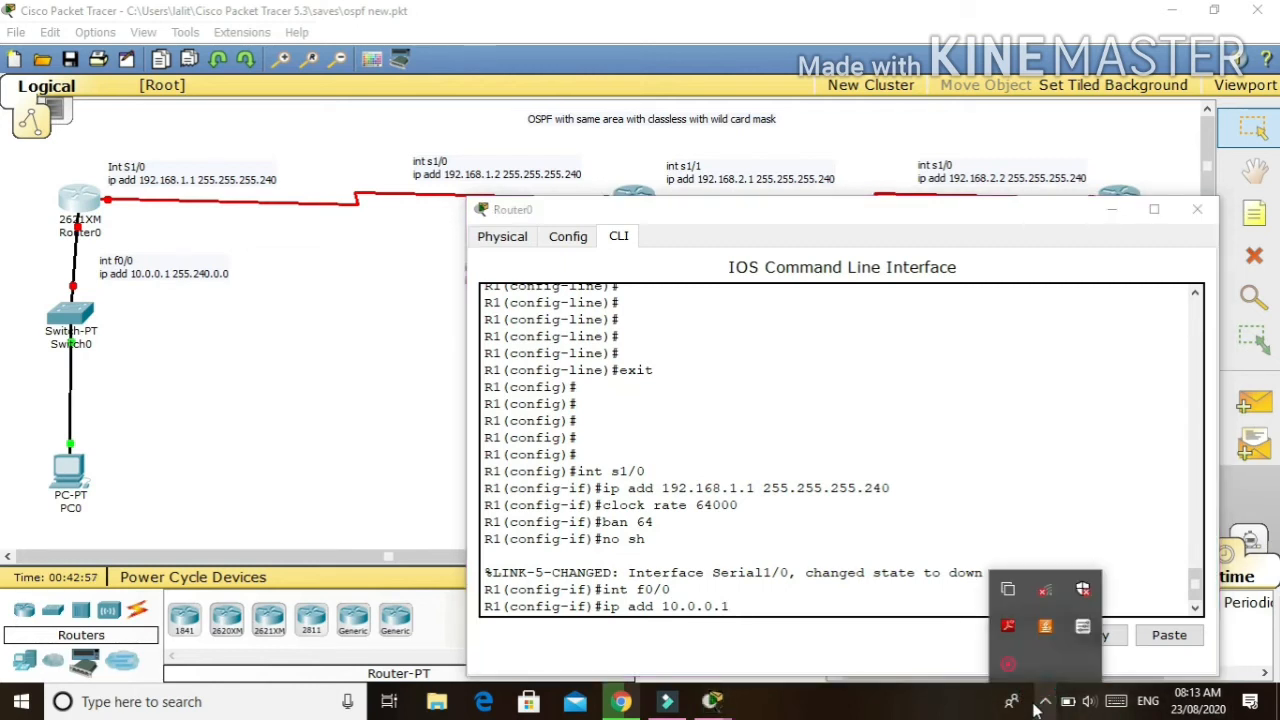
pyautogui.click(840, 714)
pyautogui.click(821, 613)
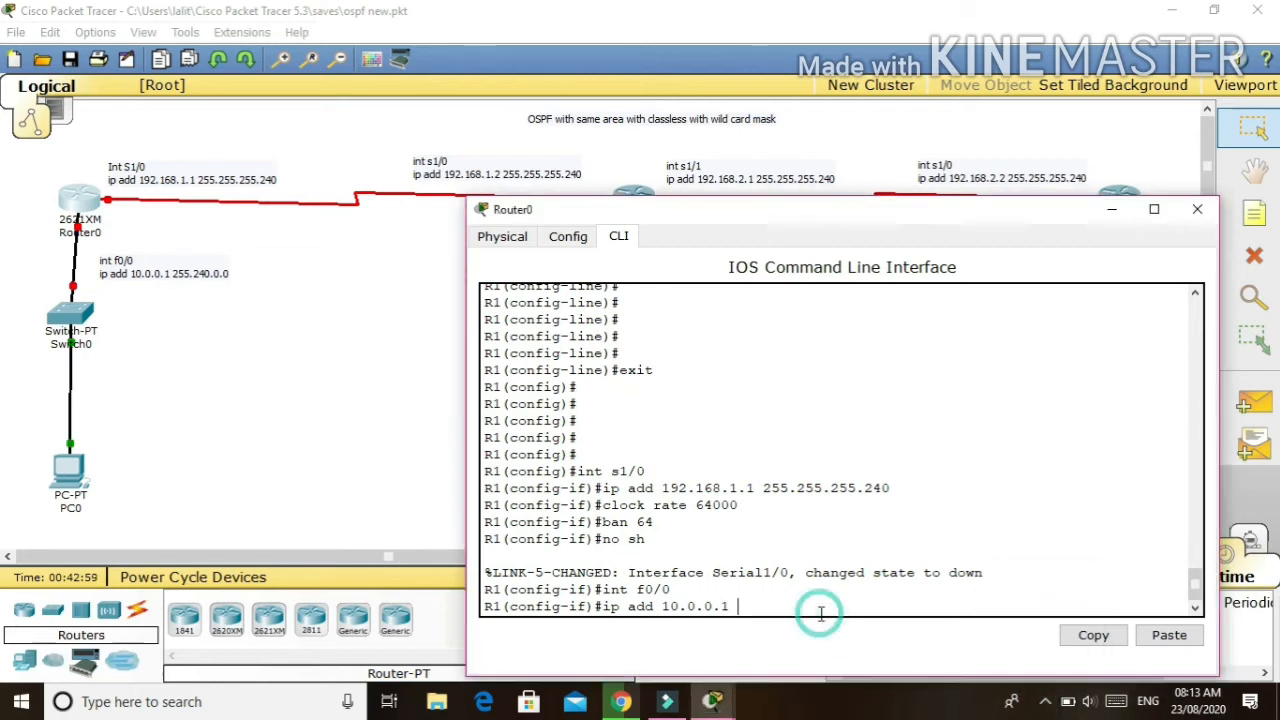
pyautogui.write('255.250.0.0')
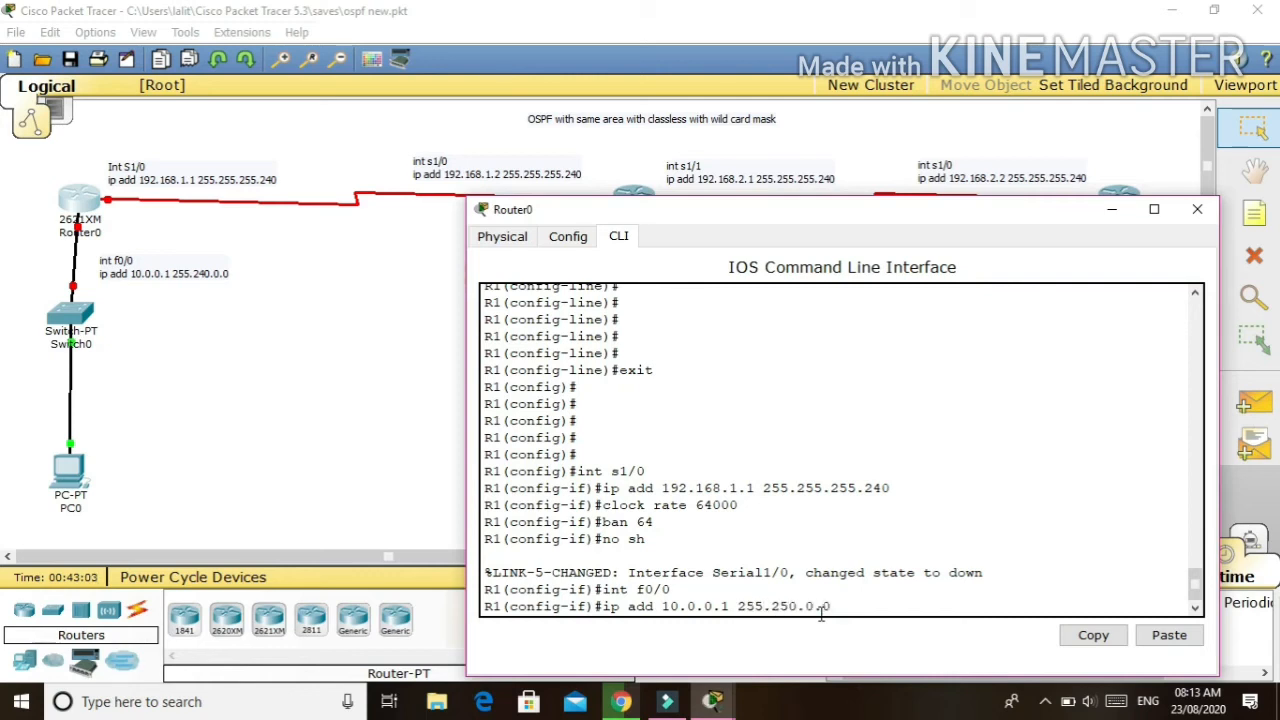
pyautogui.press('Return')
# - Reissue the f0/0 address command on Router0 as 10.0.0.1 with mask 255.240.0.0
pyautogui.press('Up')
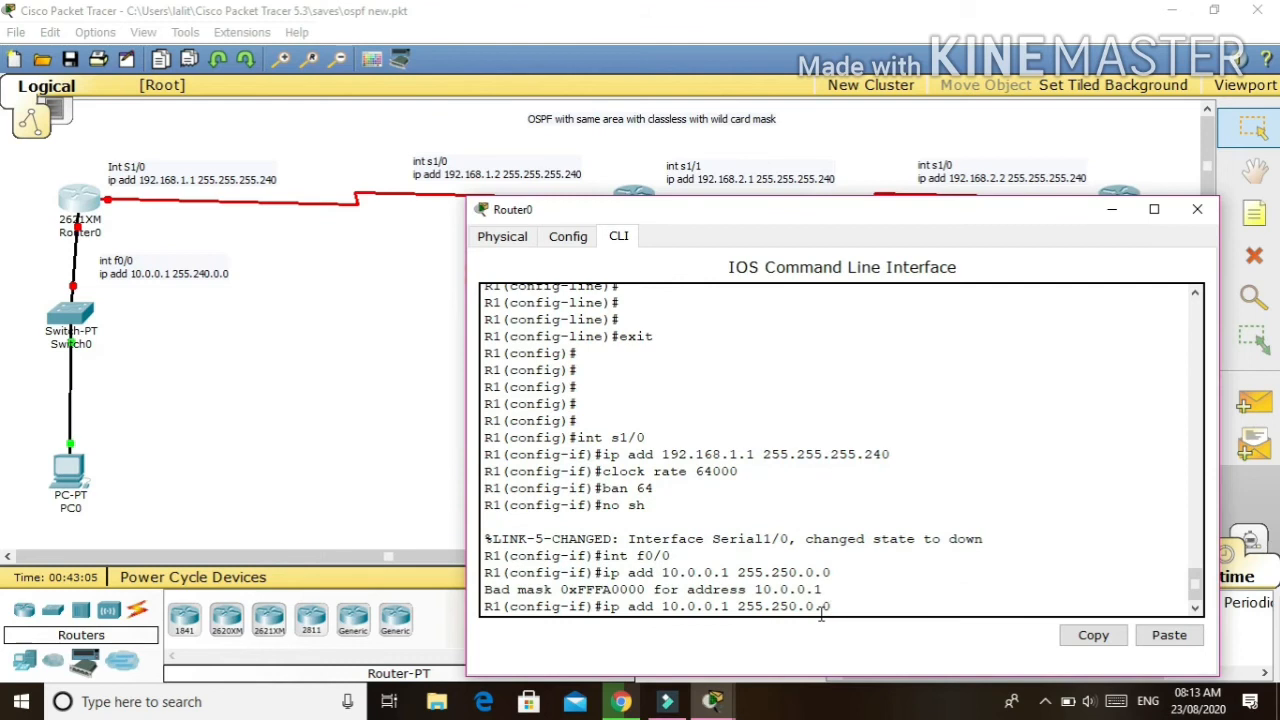
pyautogui.press('BackSpace')
pyautogui.press('BackSpace')
pyautogui.press('BackSpace')
pyautogui.press('BackSpace')
pyautogui.press('BackSpace')
pyautogui.press('BackSpace')
pyautogui.write('40.0.0')
pyautogui.press('Return')
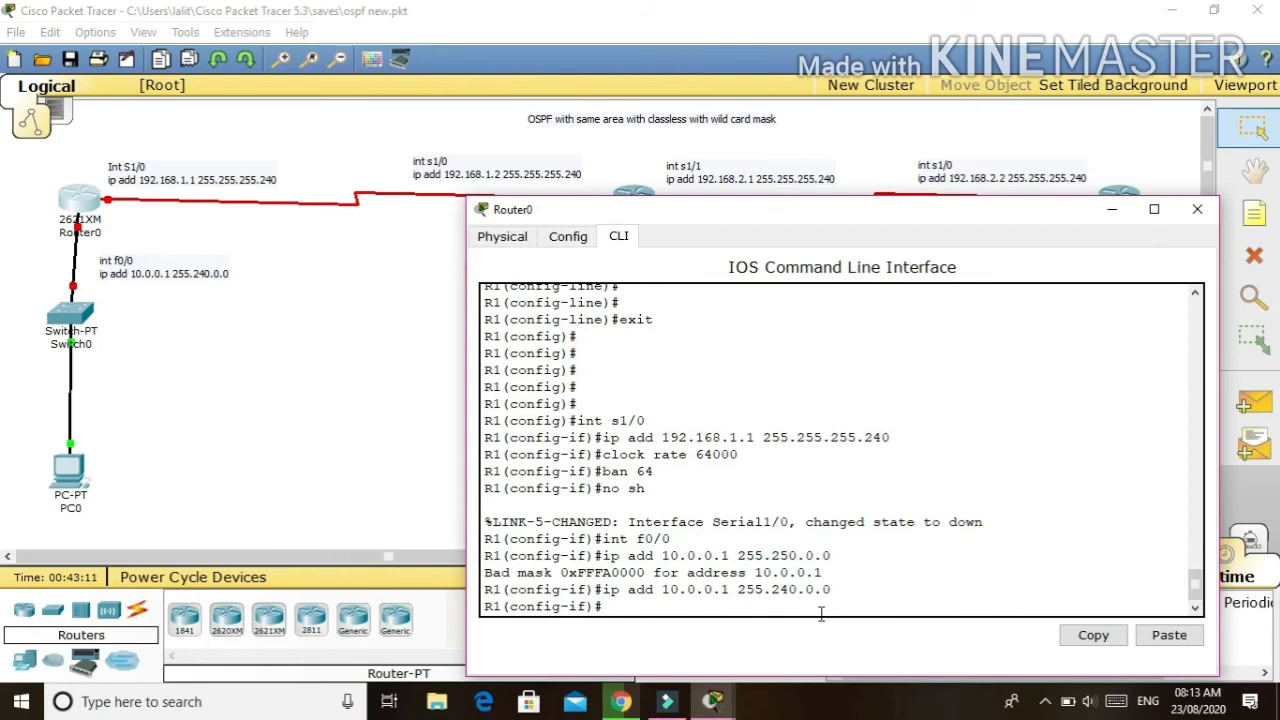
# - Set the bandwidth of Router0's f0/0 interface to 64 and enable the interface with no shutdown
pyautogui.write('ban 64')
pyautogui.press('Return')
pyautogui.write('no sh')
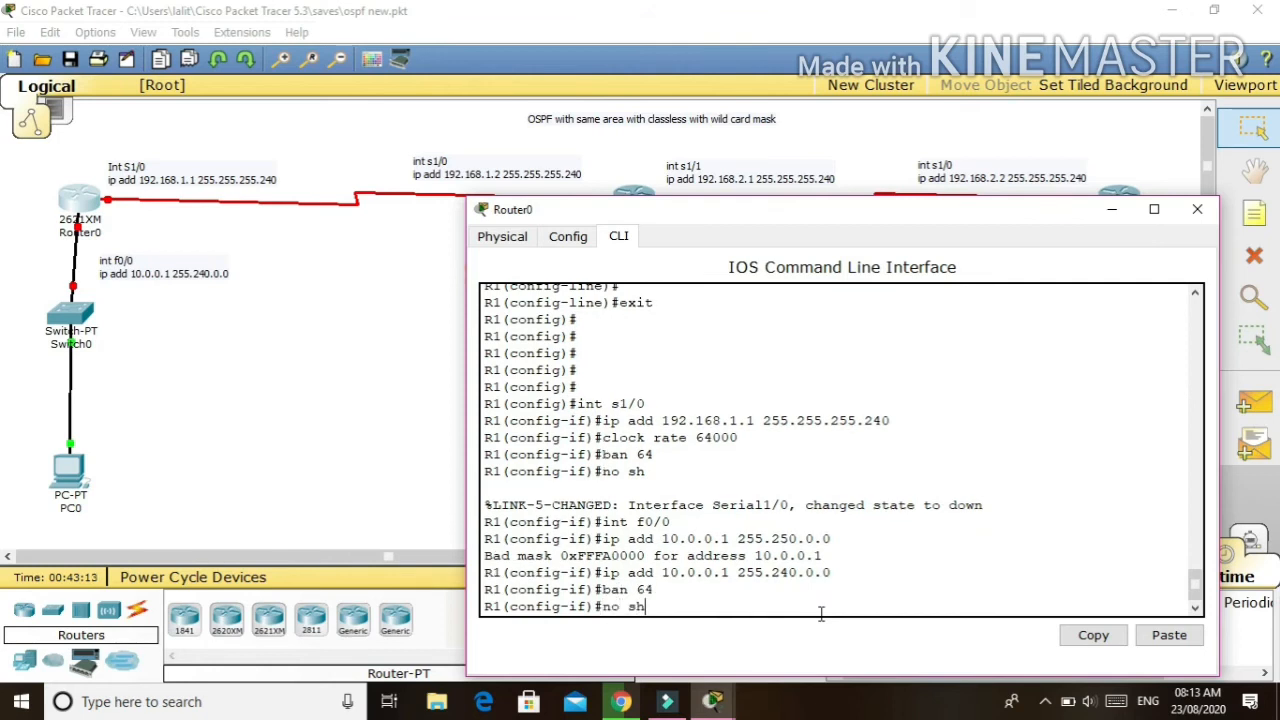
pyautogui.press('Return')
# - Write Router0's configuration to memory and close its window
pyautogui.write('do wr')
pyautogui.press('Return')
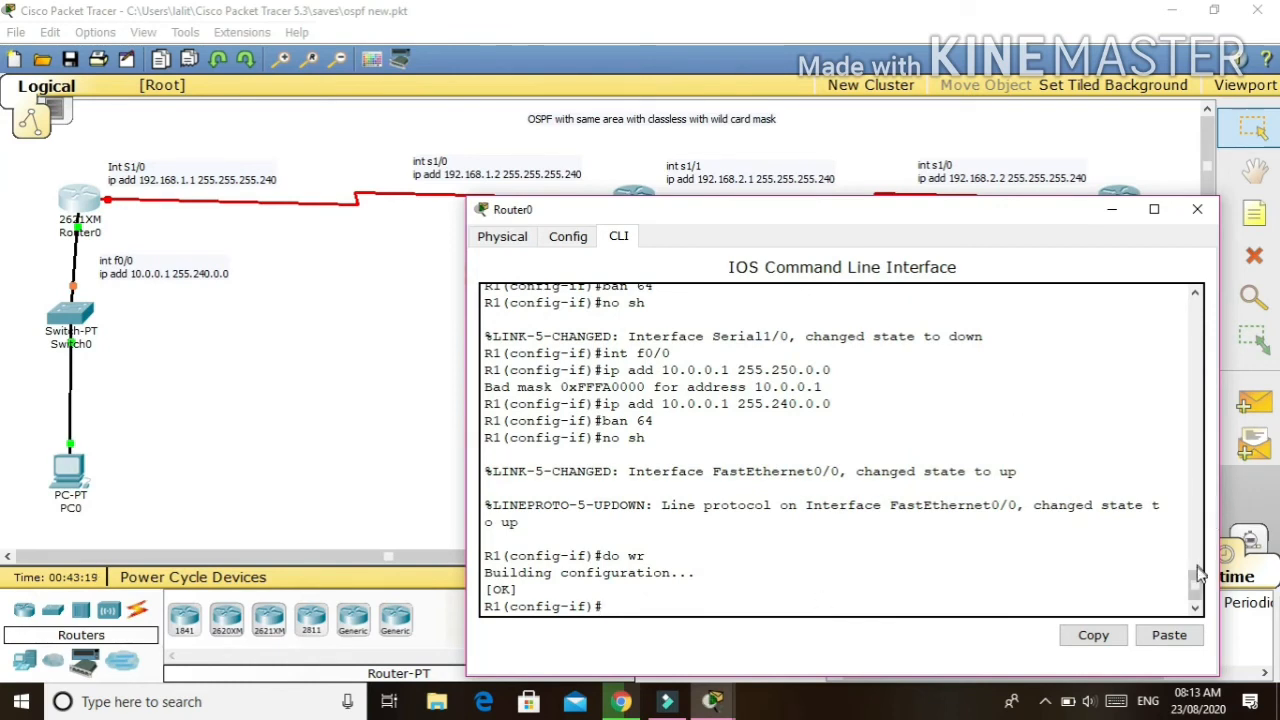
pyautogui.moveTo(1196, 584); pyautogui.dragTo(1197, 572)
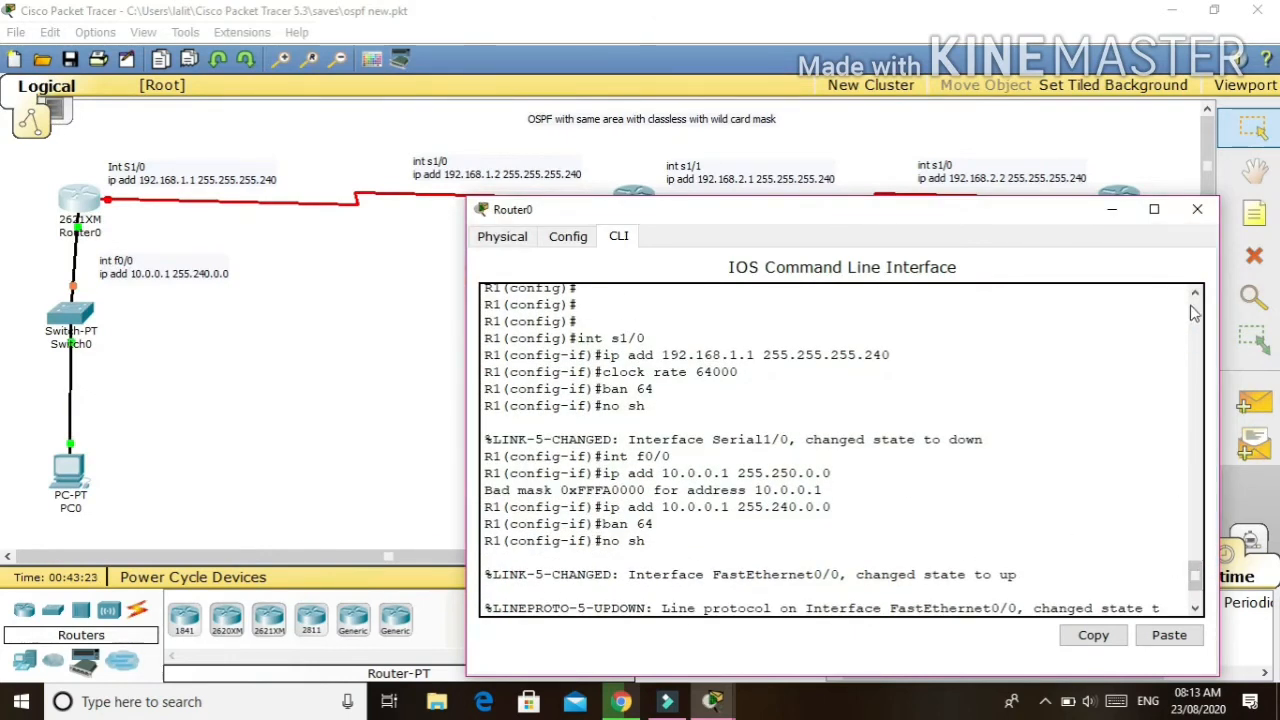
pyautogui.click(1196, 209)
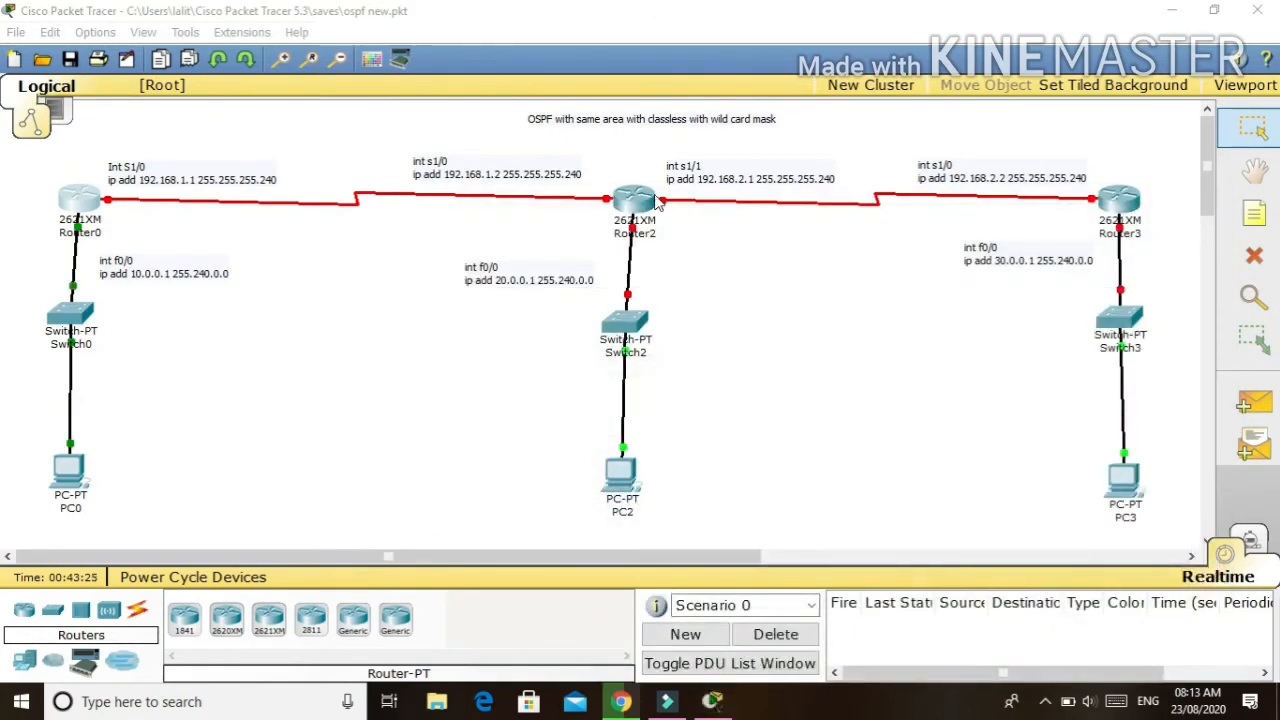
# - Open Router2's command line and log in to privileged mode, entering the access password and the enable password
pyautogui.click(633, 200)
pyautogui.press('Return')
pyautogui.press('Return')
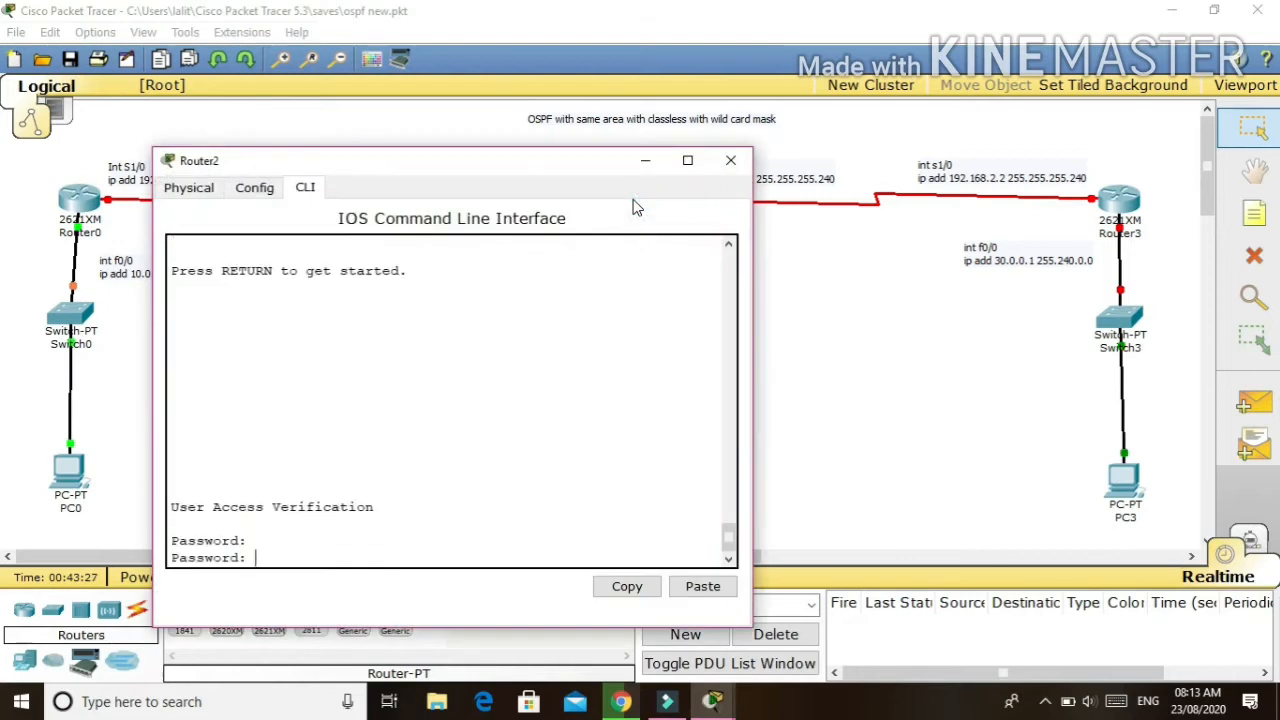
pyautogui.press('Return')
pyautogui.write('en')
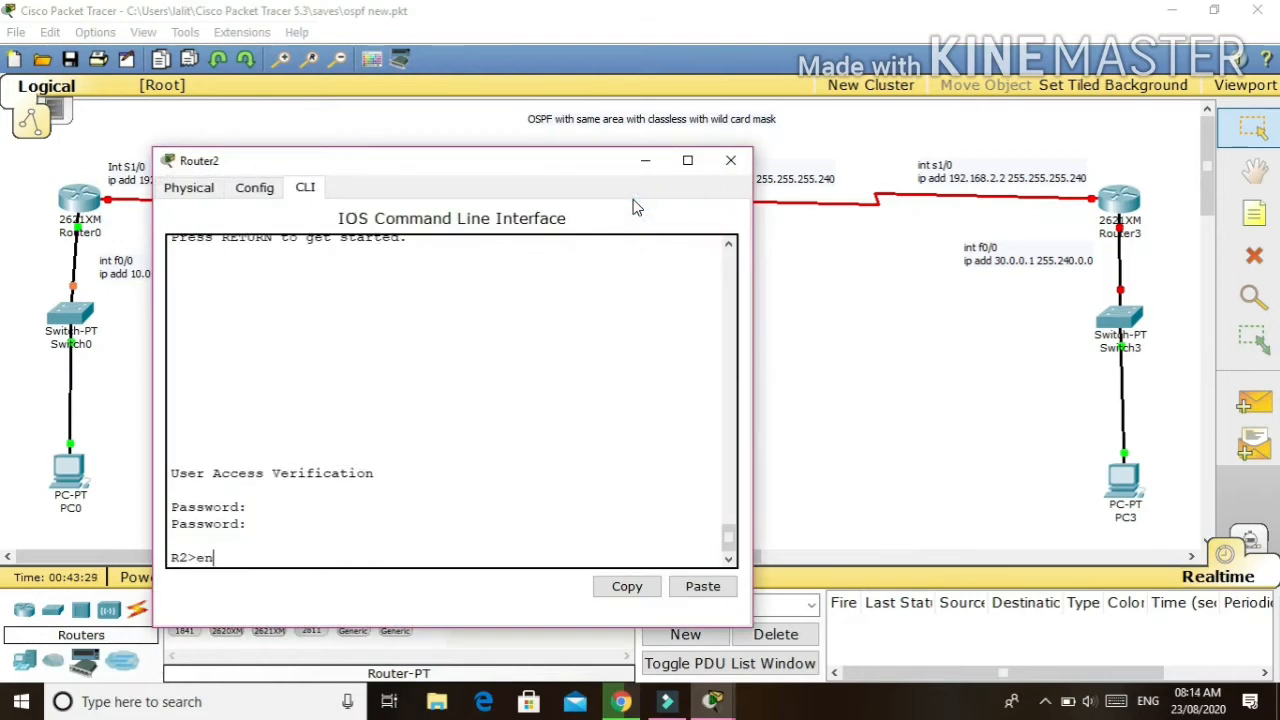
pyautogui.press('Return')
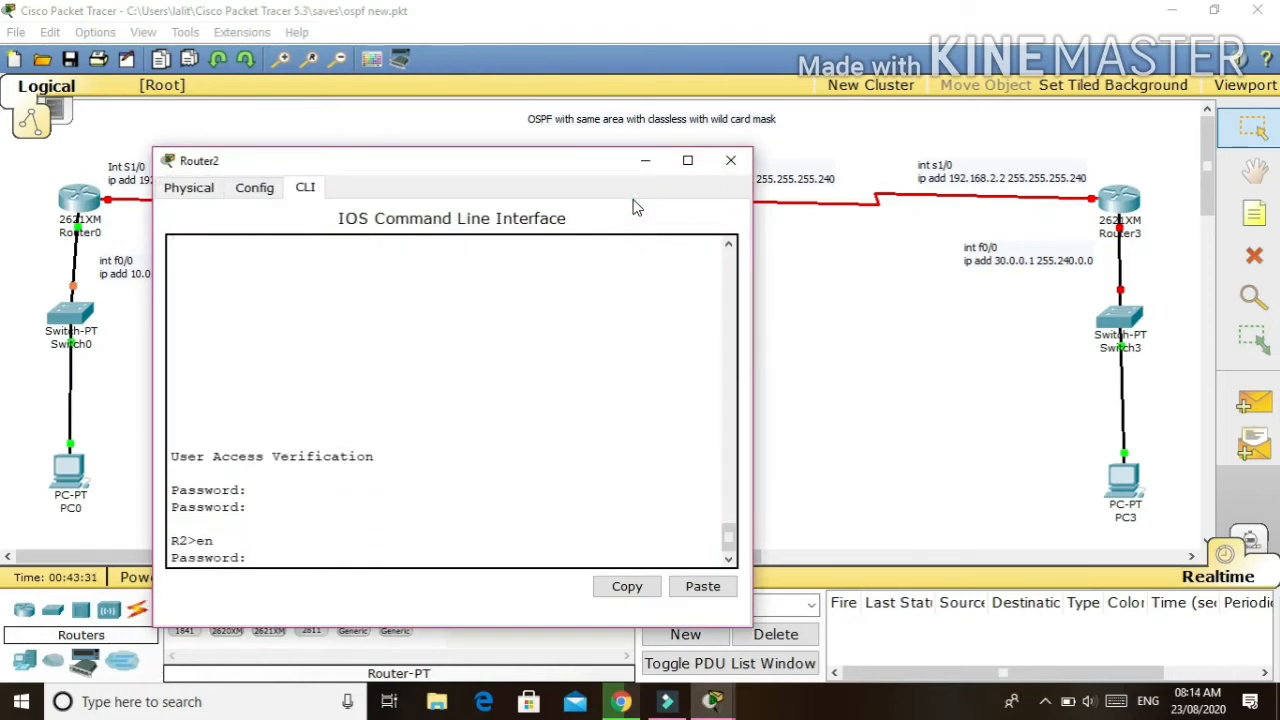
pyautogui.press('Return')
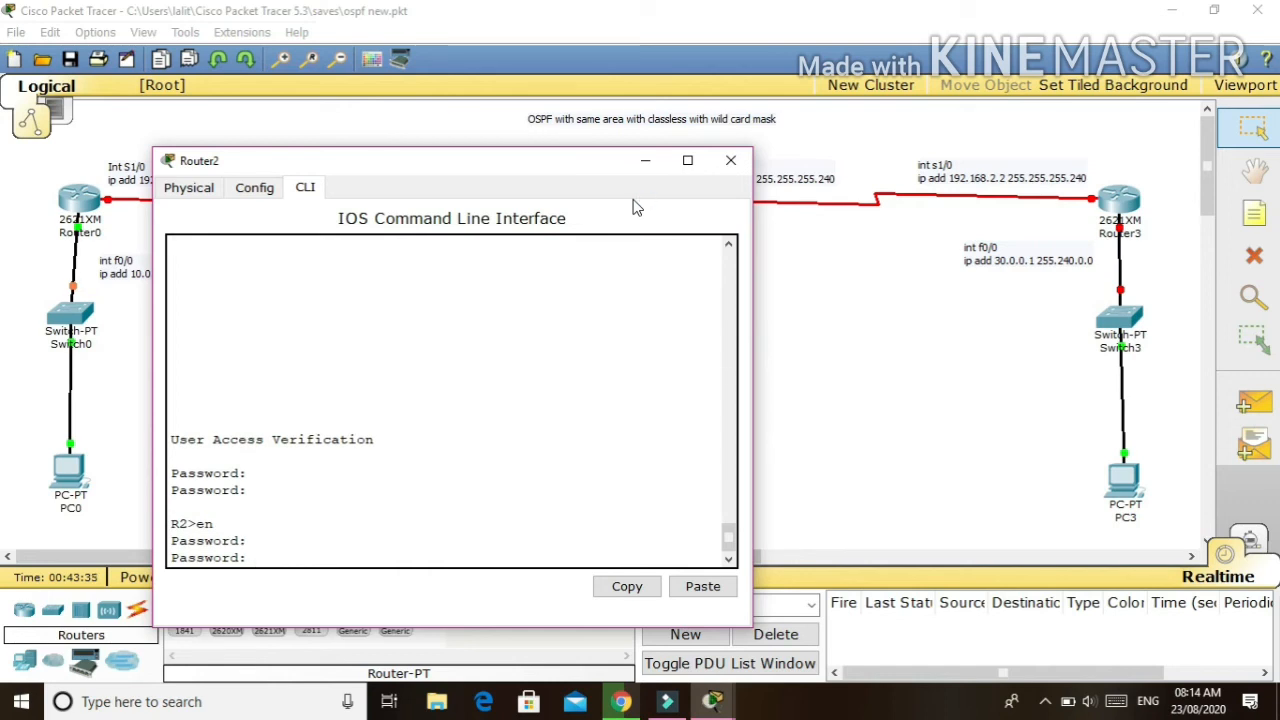
pyautogui.press('Return')
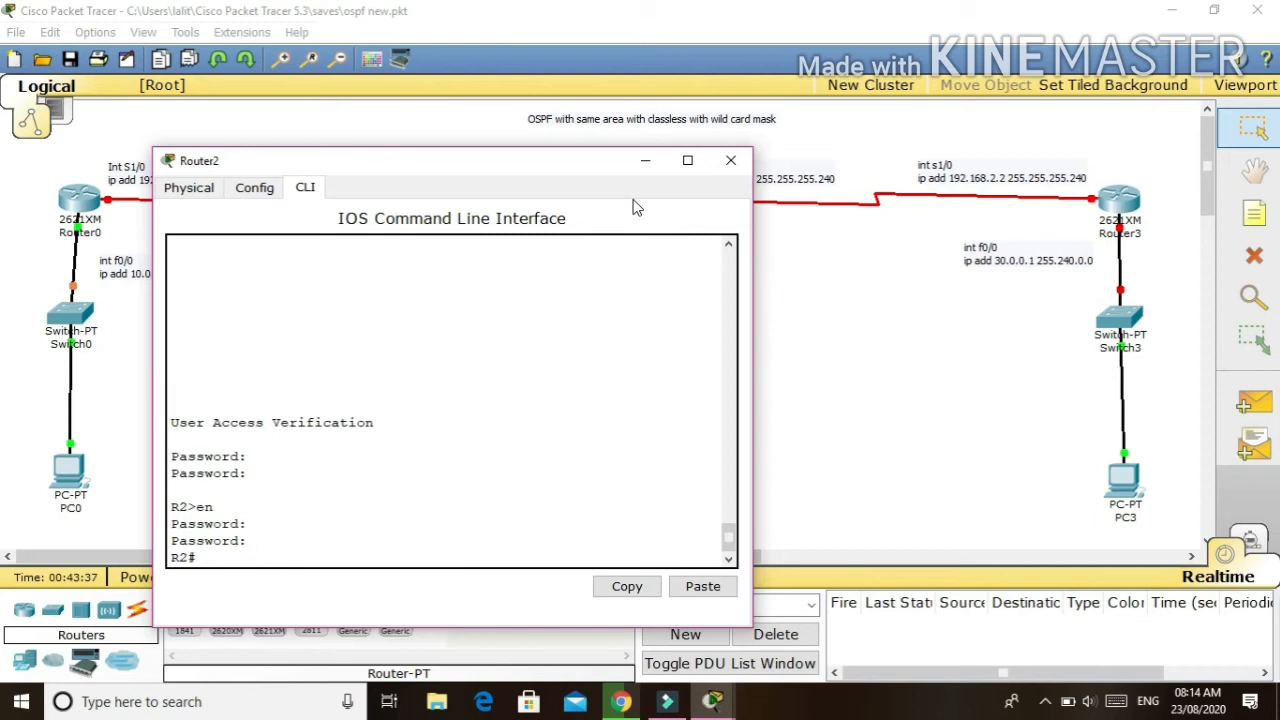
# - Enter global configuration mode on Router2, then widen and reposition its window so the topology's serial address labels are readable
pyautogui.write('en')
pyautogui.press('Return')
pyautogui.write('config t')
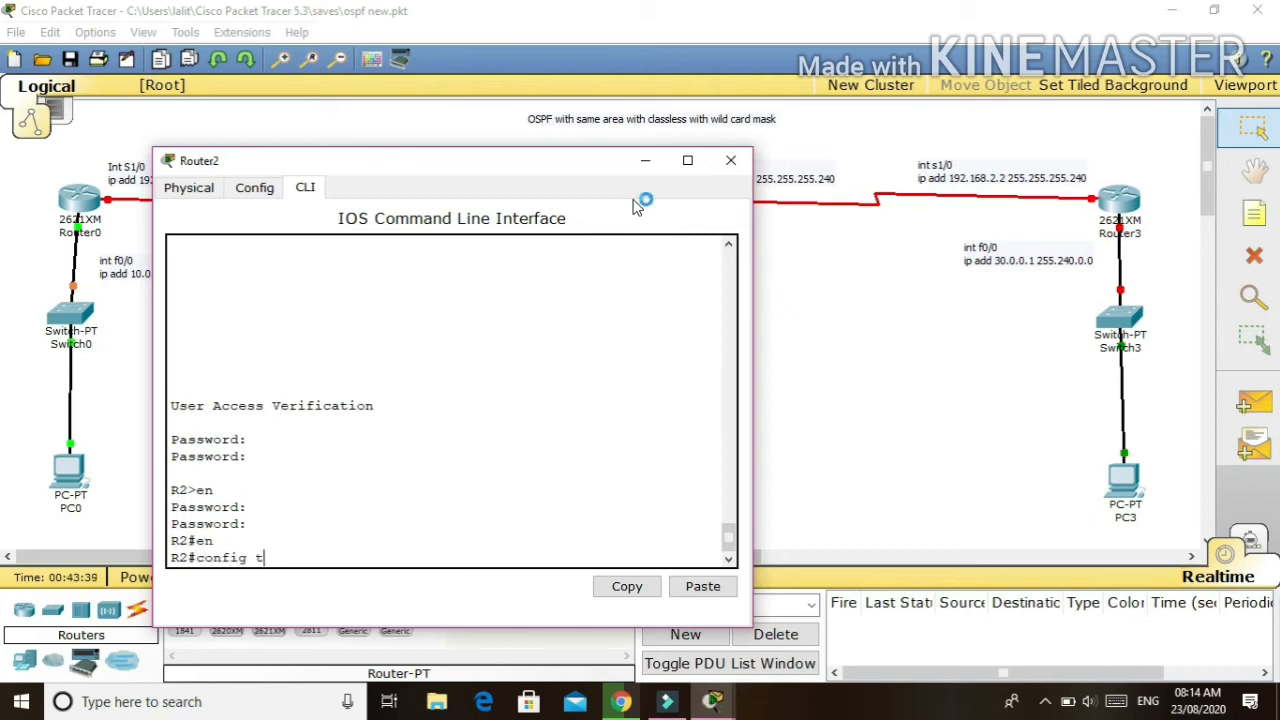
pyautogui.press('Return')
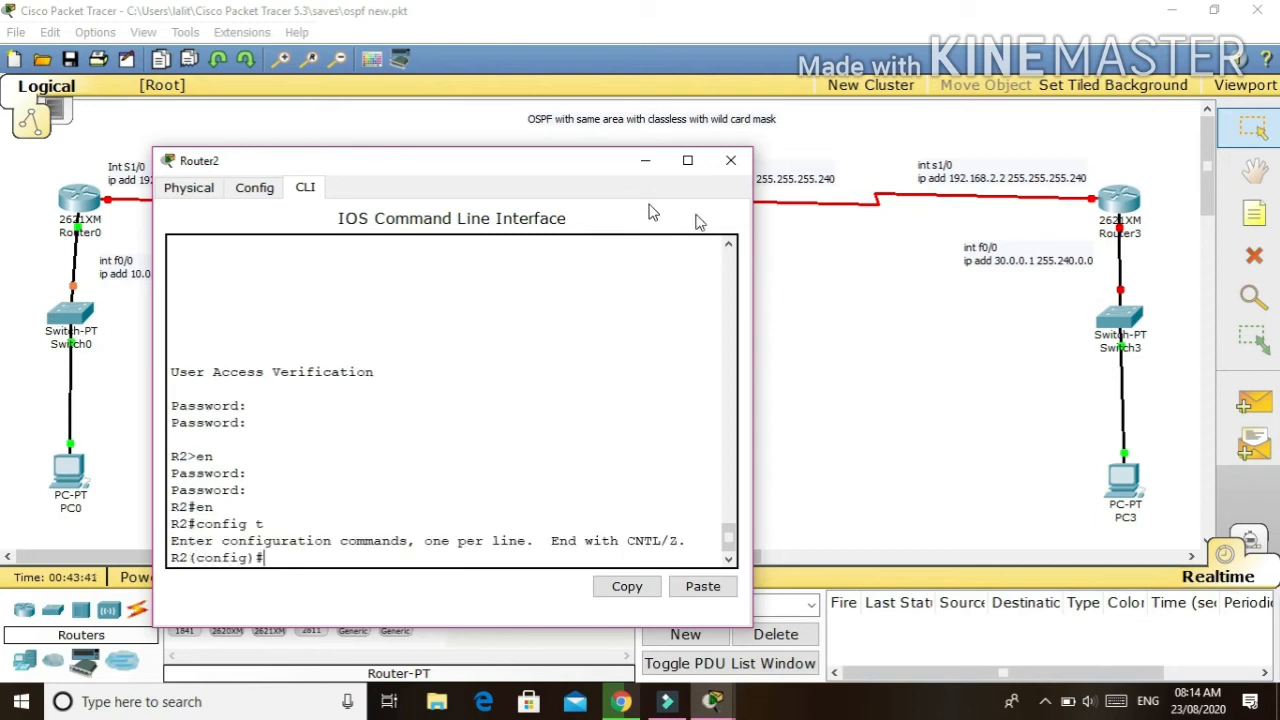
pyautogui.moveTo(751, 263); pyautogui.dragTo(1213, 228)
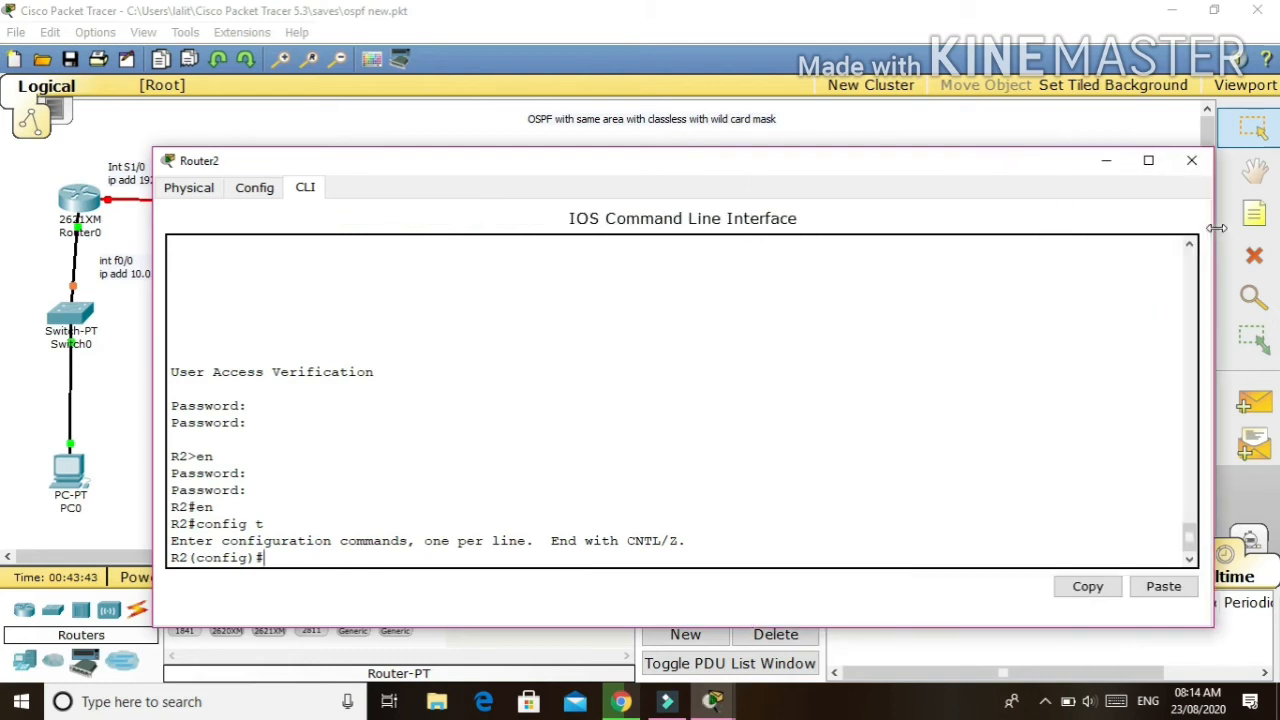
pyautogui.moveTo(860, 163); pyautogui.dragTo(903, 274)
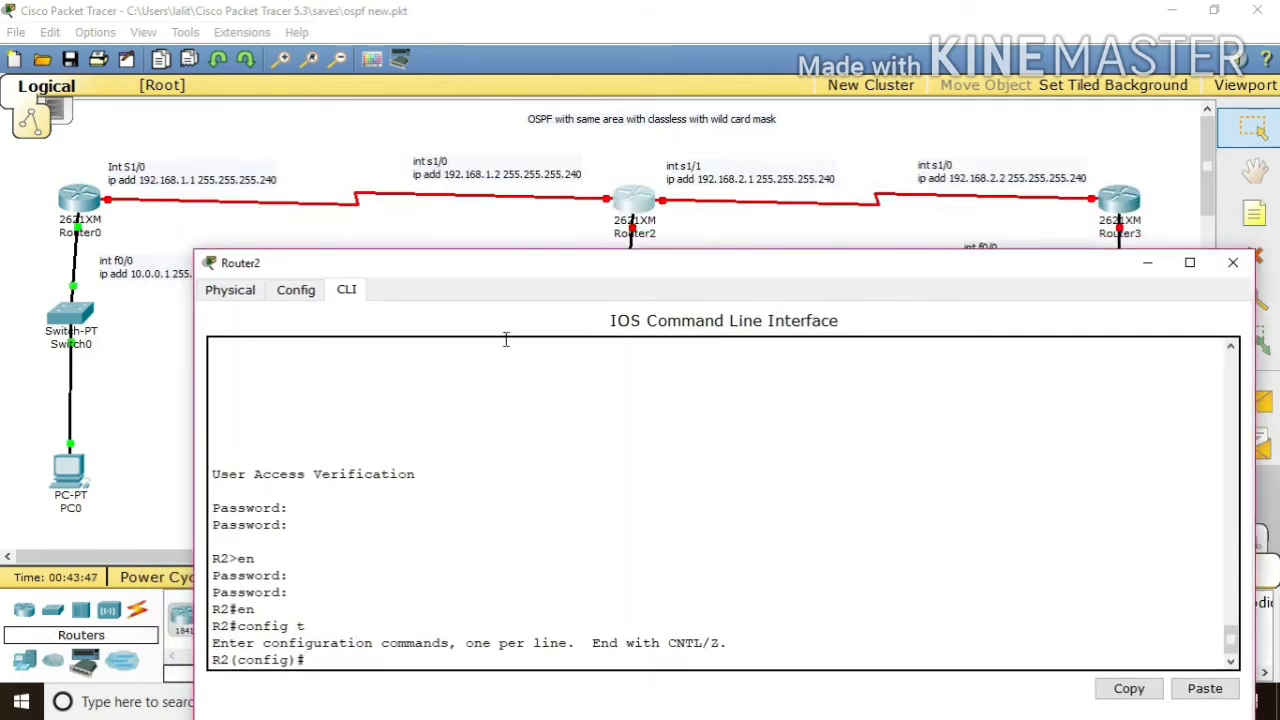
# - Assign 192.168.1.2 with mask 255.255.255.252 to Router2's serial interface s1/0
pyautogui.write('nt s1/0')
pyautogui.press('Return')
pyautogui.write('ip')
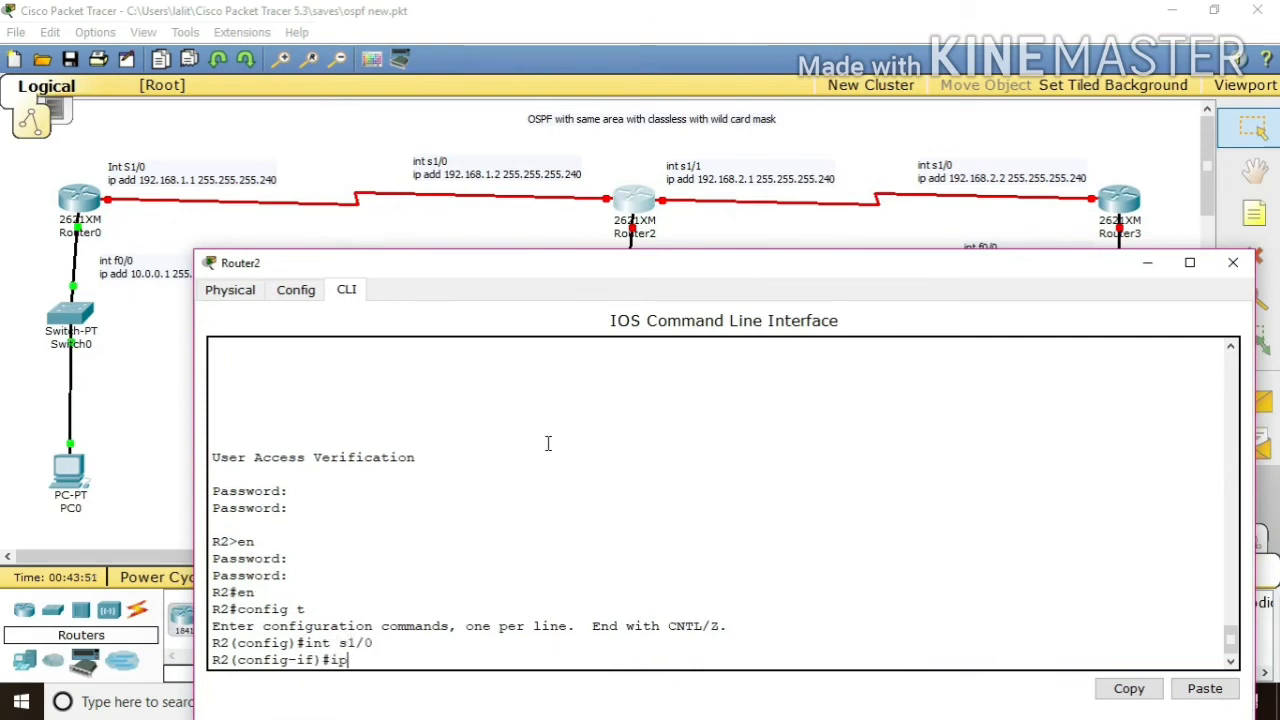
pyautogui.write(' add 192.1')
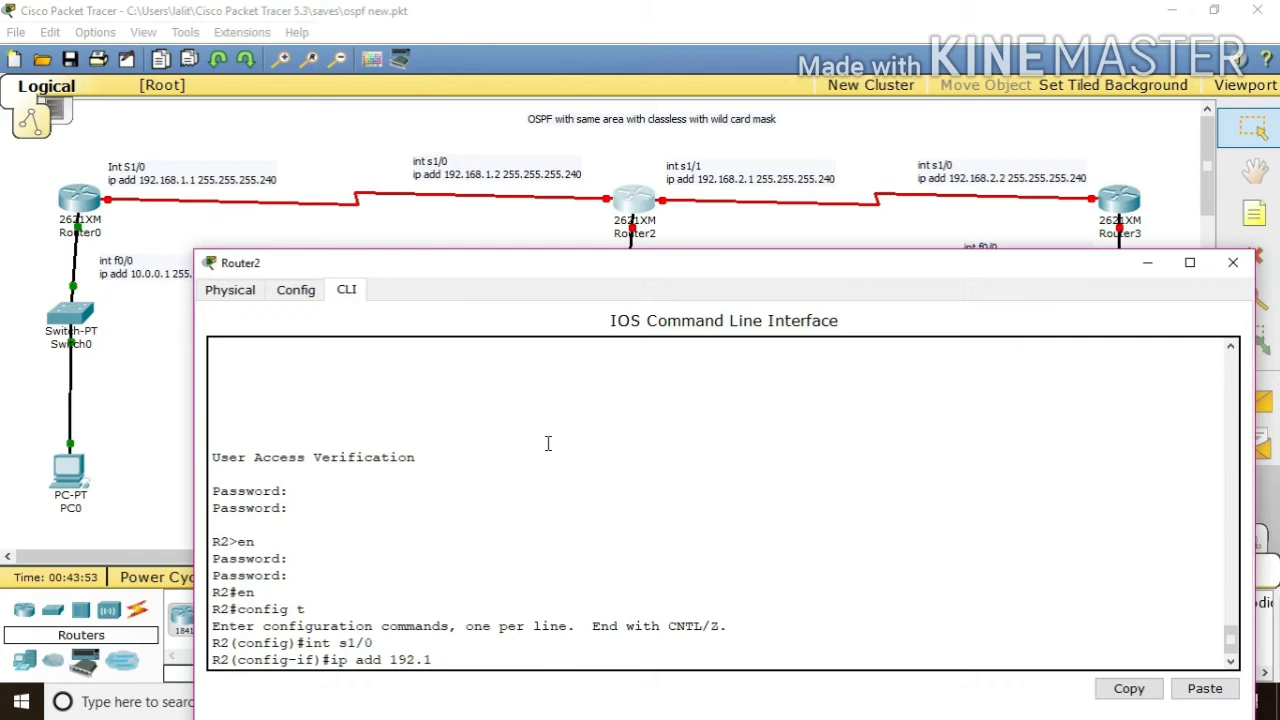
pyautogui.write('68.1.2 255.255.255.')
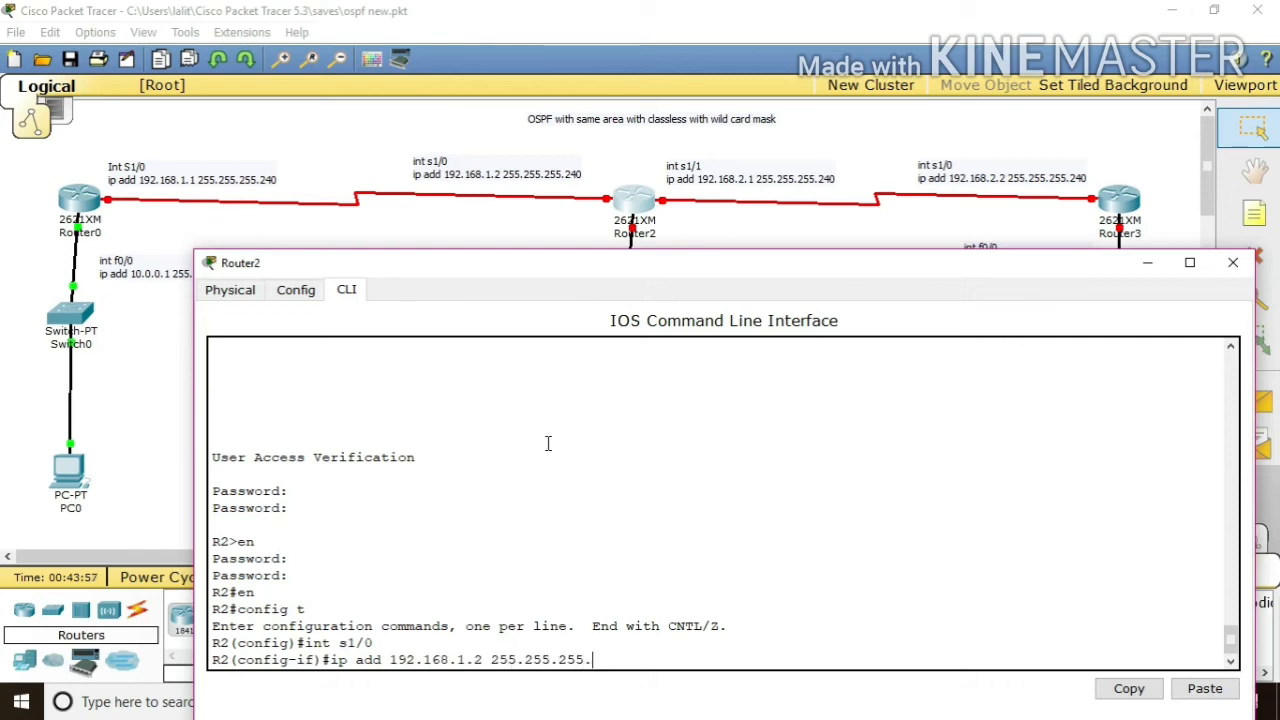
pyautogui.write('252.0')
pyautogui.press('Return')
# - Set clock rate 64000 and bandwidth 64 on Router2's s1/0 and enable the interface with no shutdown
pyautogui.write('config-if)#c')
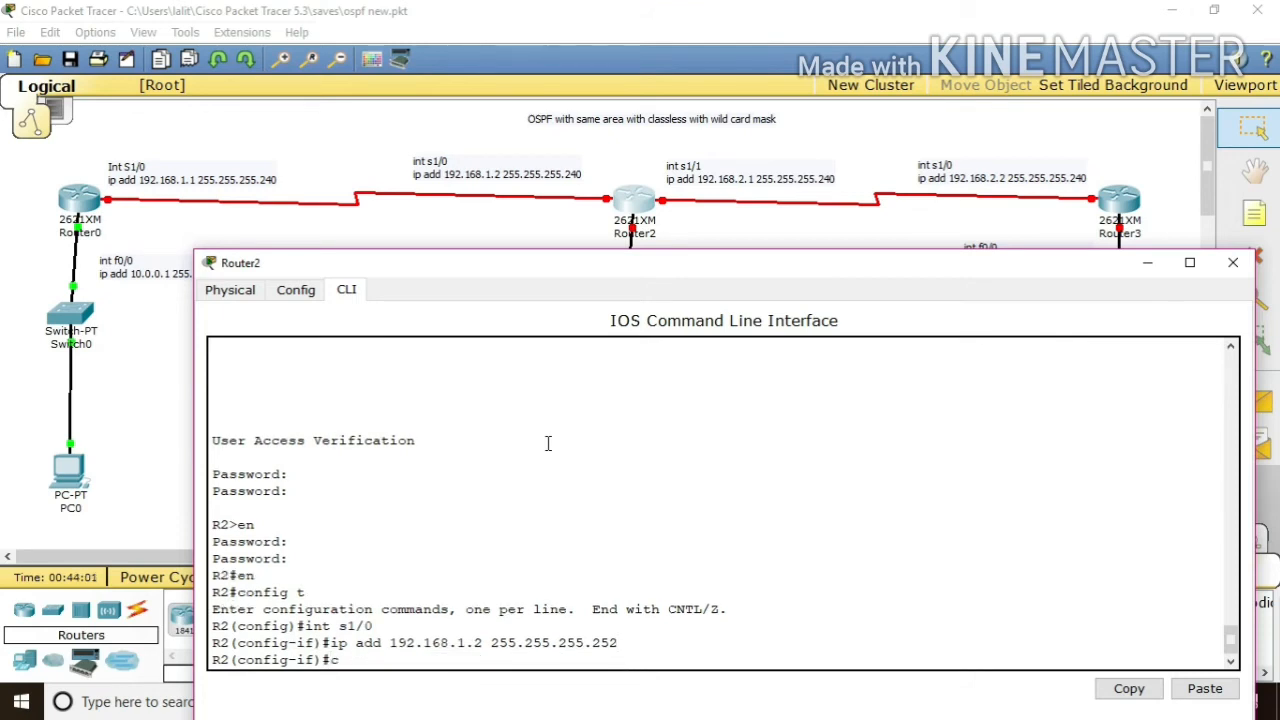
pyautogui.write('lol')
pyautogui.write('k rate ')
pyautogui.write('64000')
pyautogui.press('Return')
pyautogui.write('ban 64')
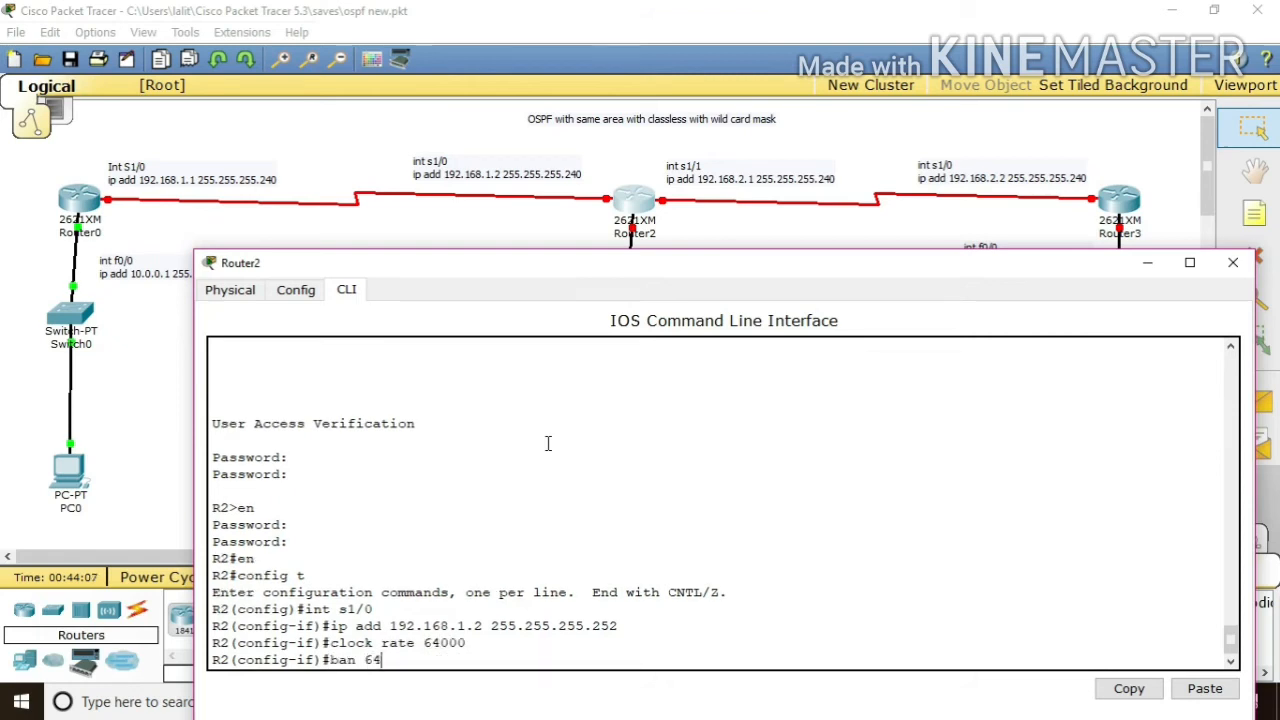
pyautogui.press('Return')
pyautogui.write('no sh')
pyautogui.press('Return')
# - Assign 192.168.2.1 with mask 255.255.255.252 to Router2's serial interface s1/1
pyautogui.write('in')
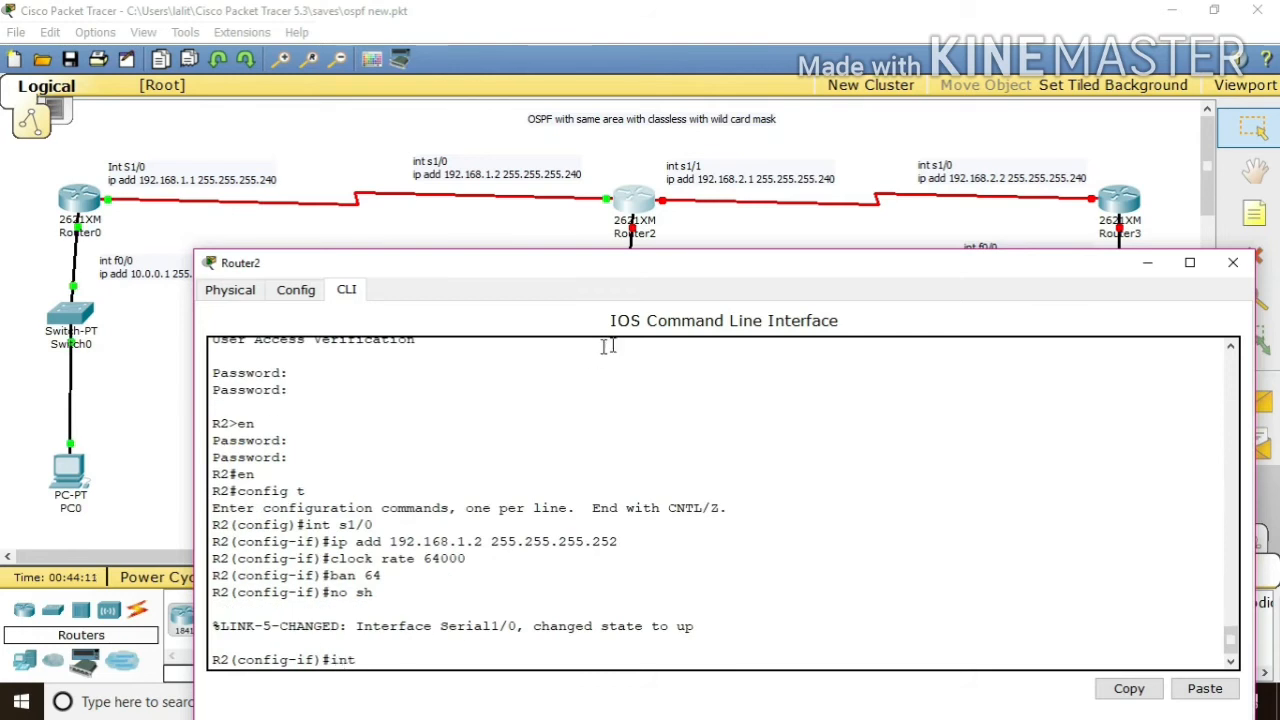
pyautogui.write('t ')
pyautogui.write('s')
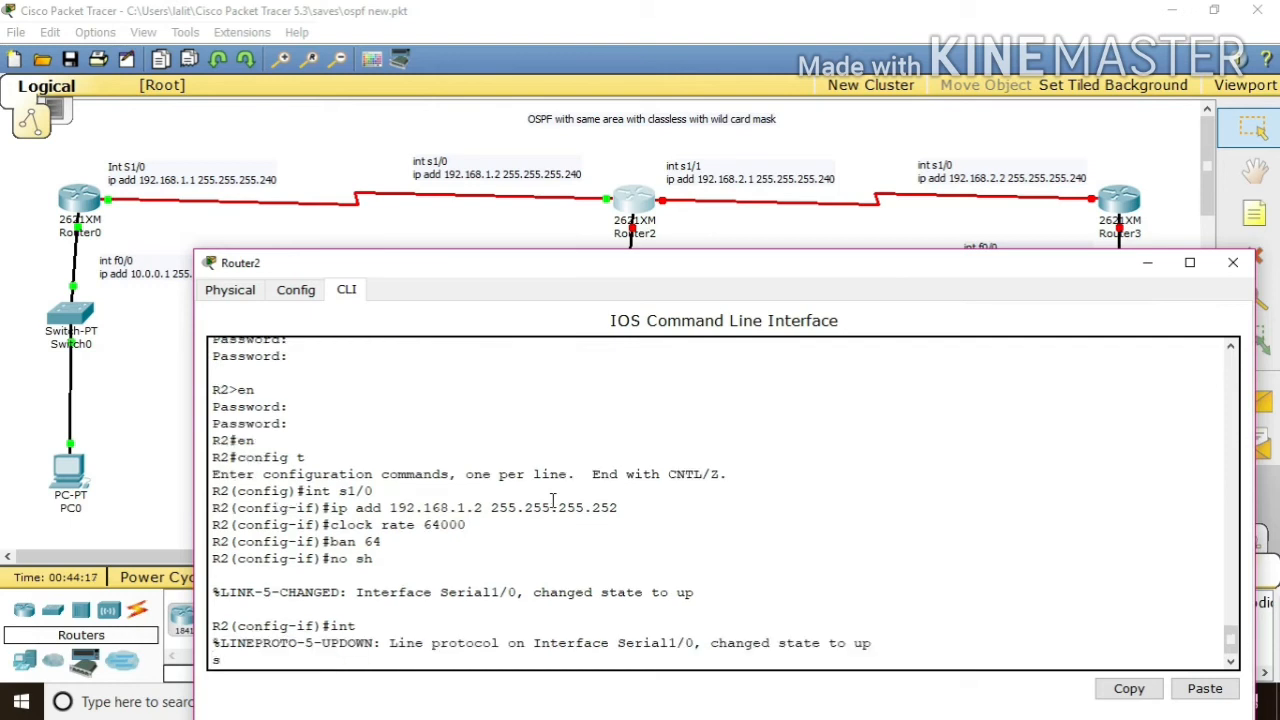
pyautogui.write('1/1')
pyautogui.press('Return')
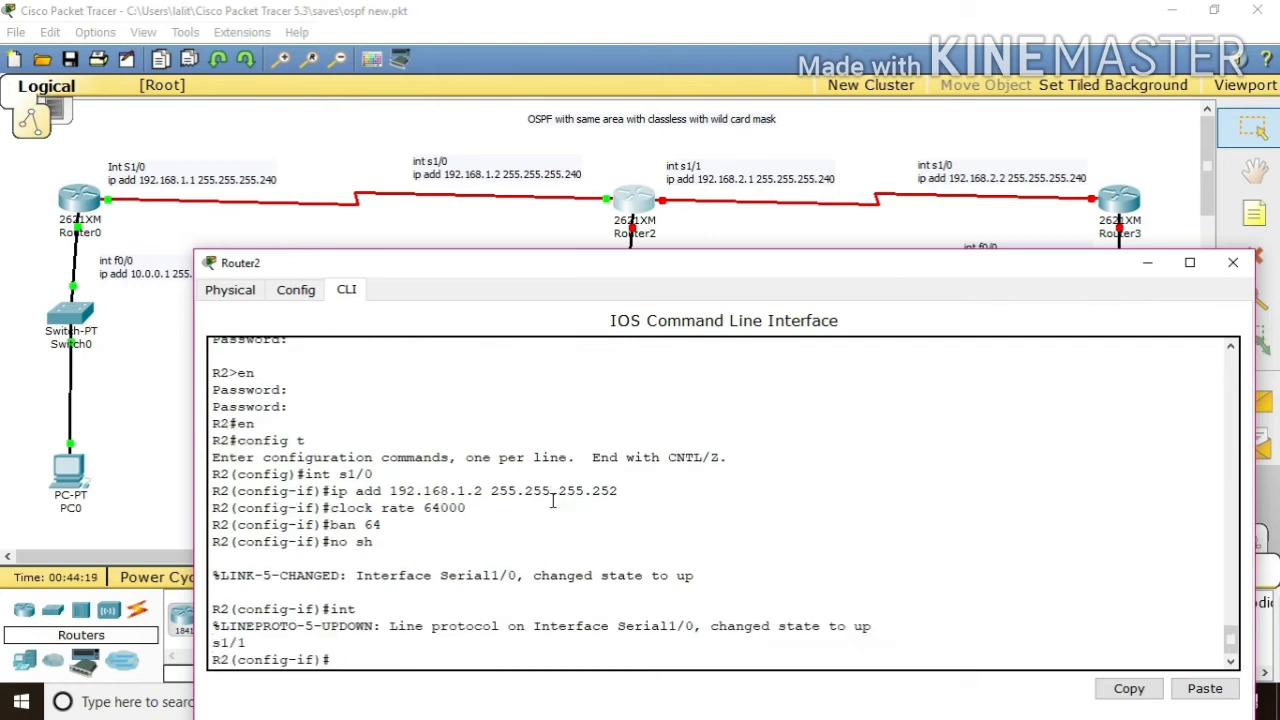
pyautogui.write('ip add 192.168.2.1 ')
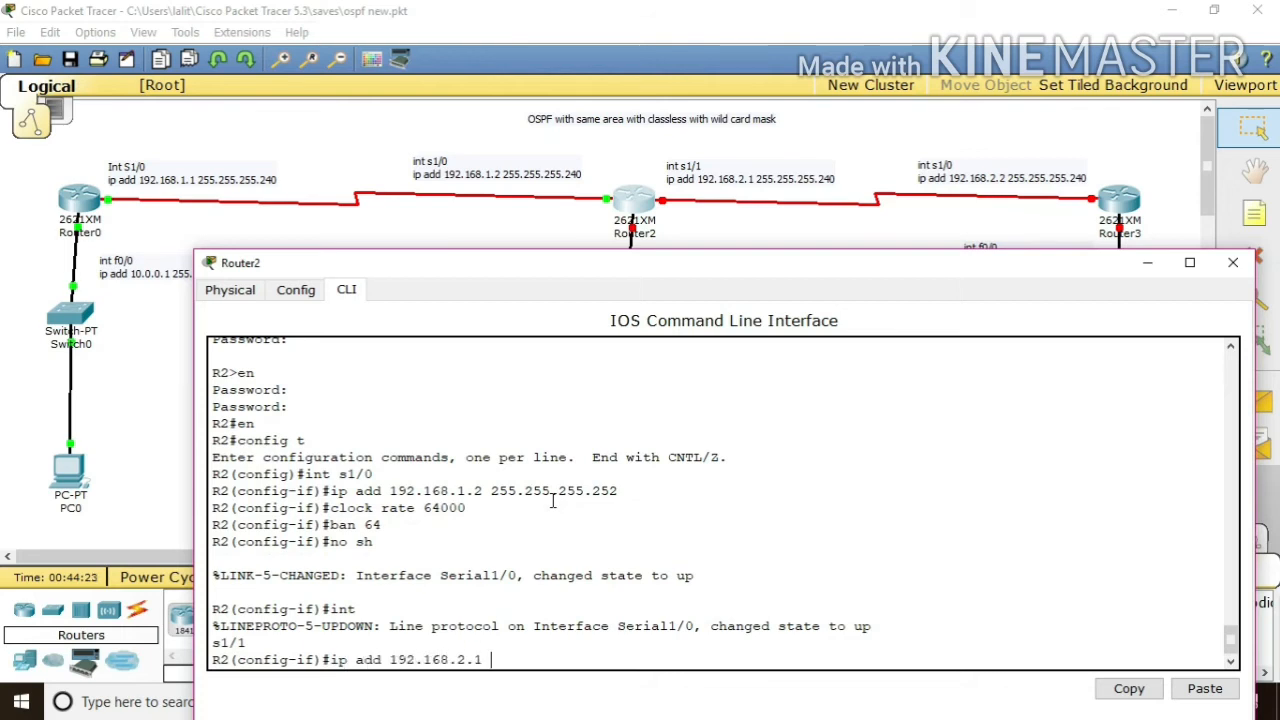
pyautogui.write('255.255.255.')
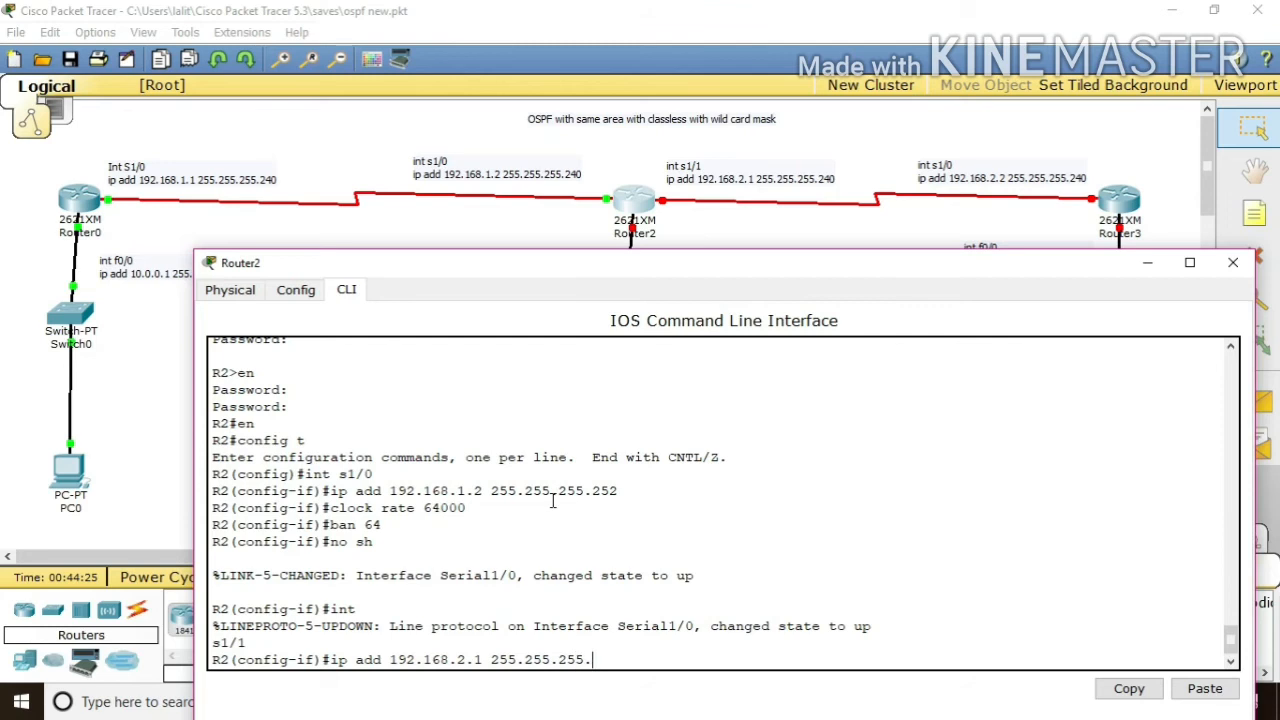
pyautogui.write('252')
pyautogui.press('Return')
# - Set clock rate 64000 and bandwidth 64 on Router2's s1/1 interface
pyautogui.write('cl')
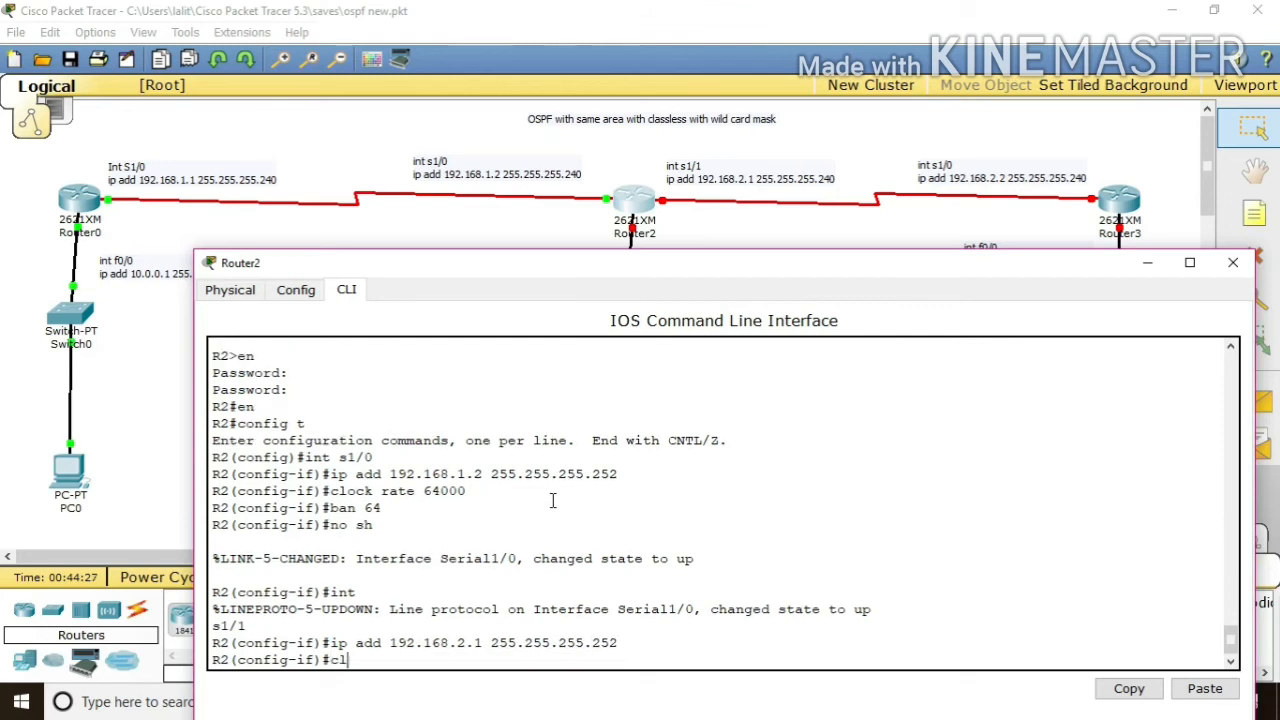
pyautogui.write('ock rate 64000')
pyautogui.press('Return')
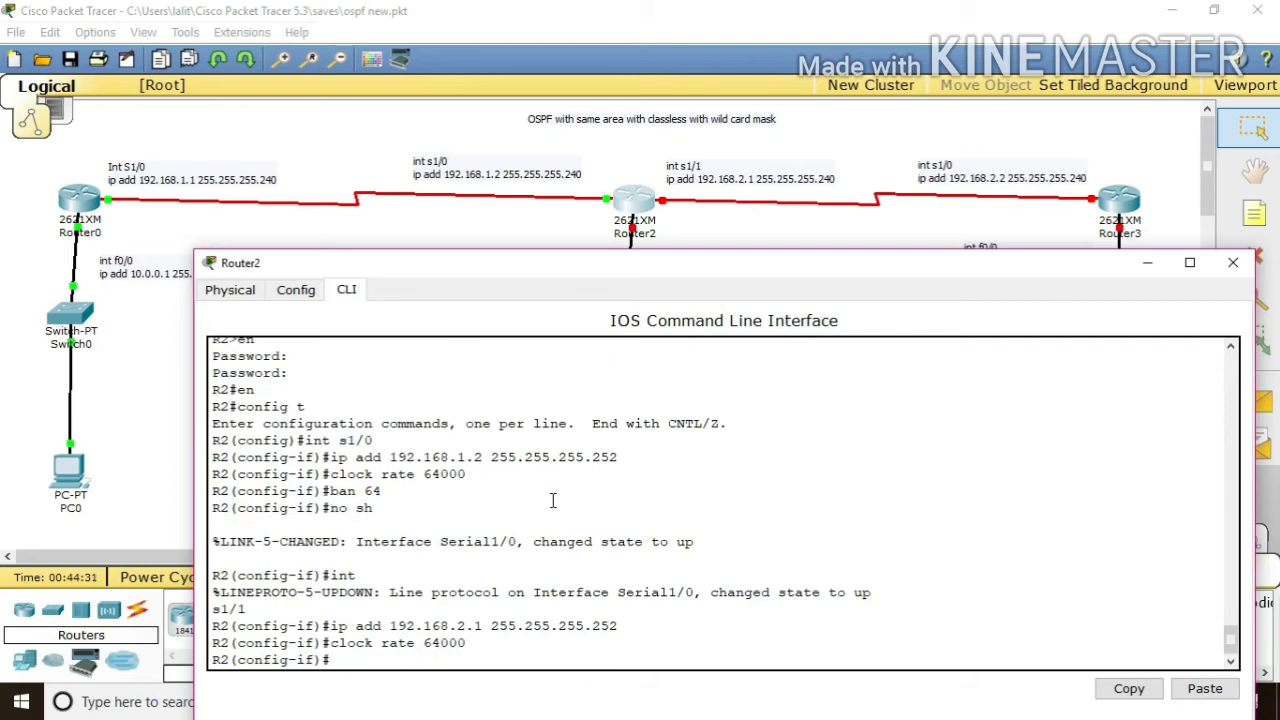
pyautogui.write('ban 64')
pyautogui.press('Return')
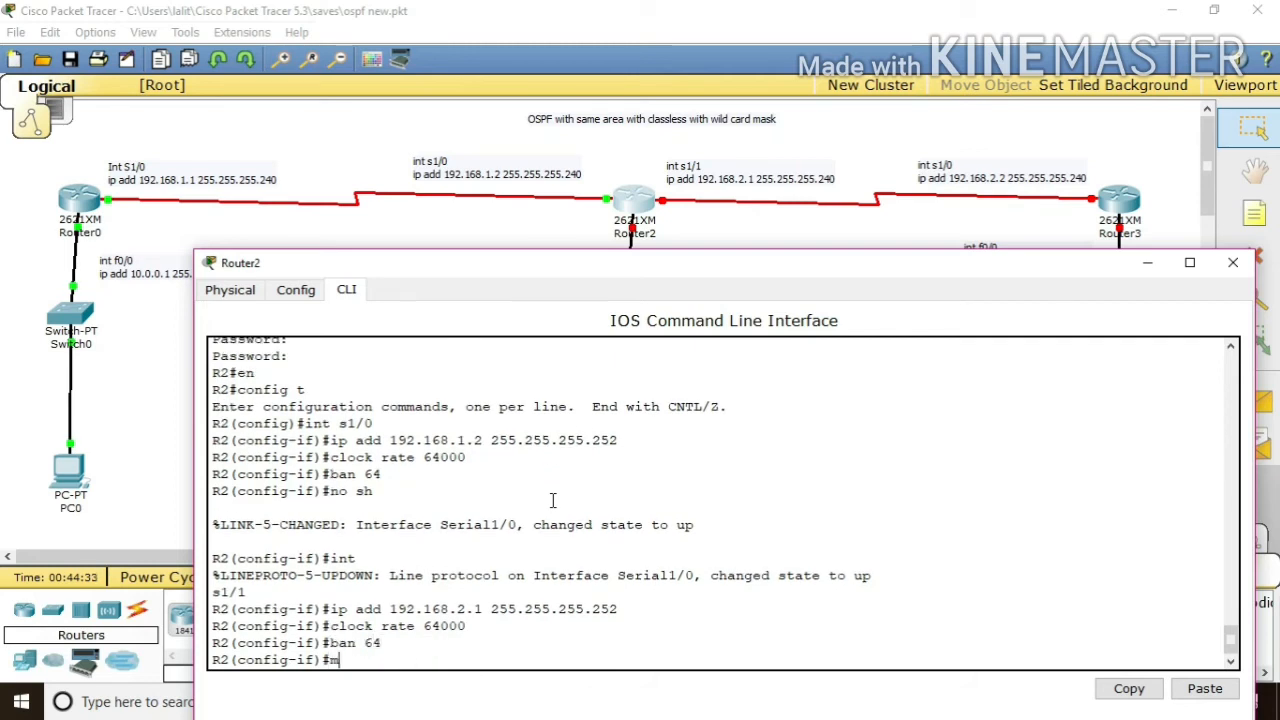
# - Enable Router2's s1/1 interface with no shutdown and bring the topology back into view
pyautogui.write('no sh')
pyautogui.press('Return')
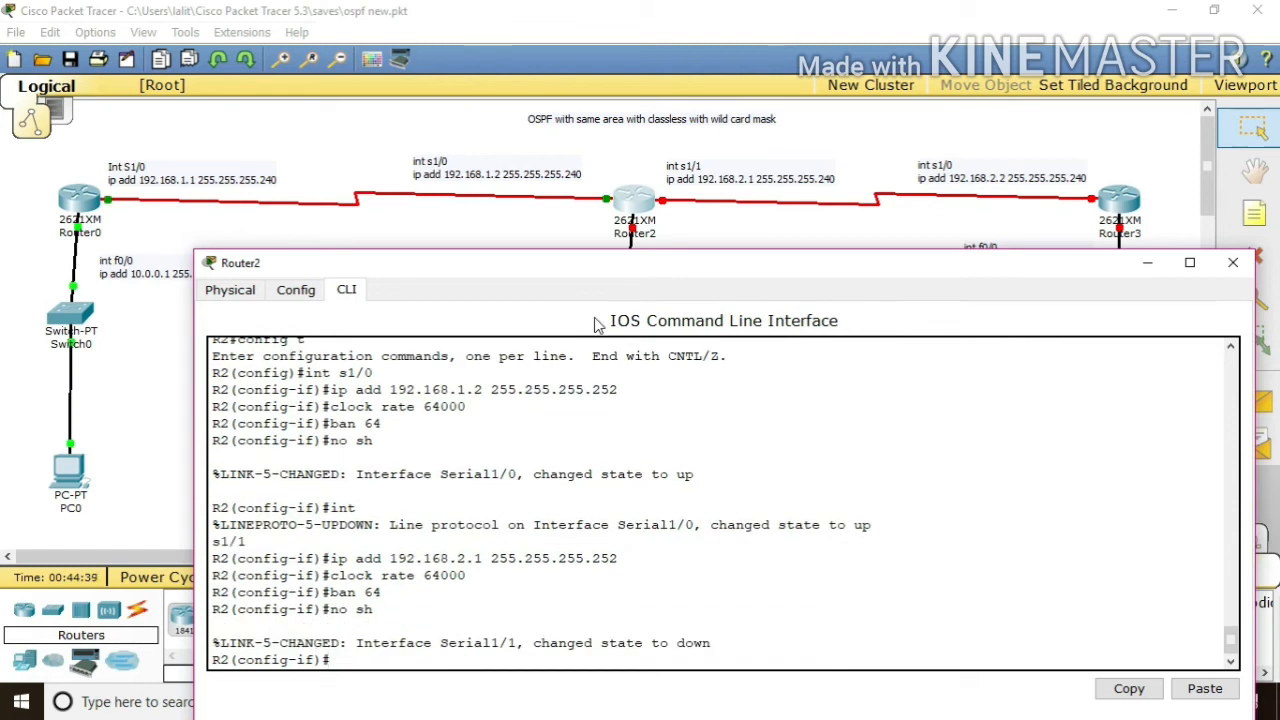
pyautogui.click(572, 244)
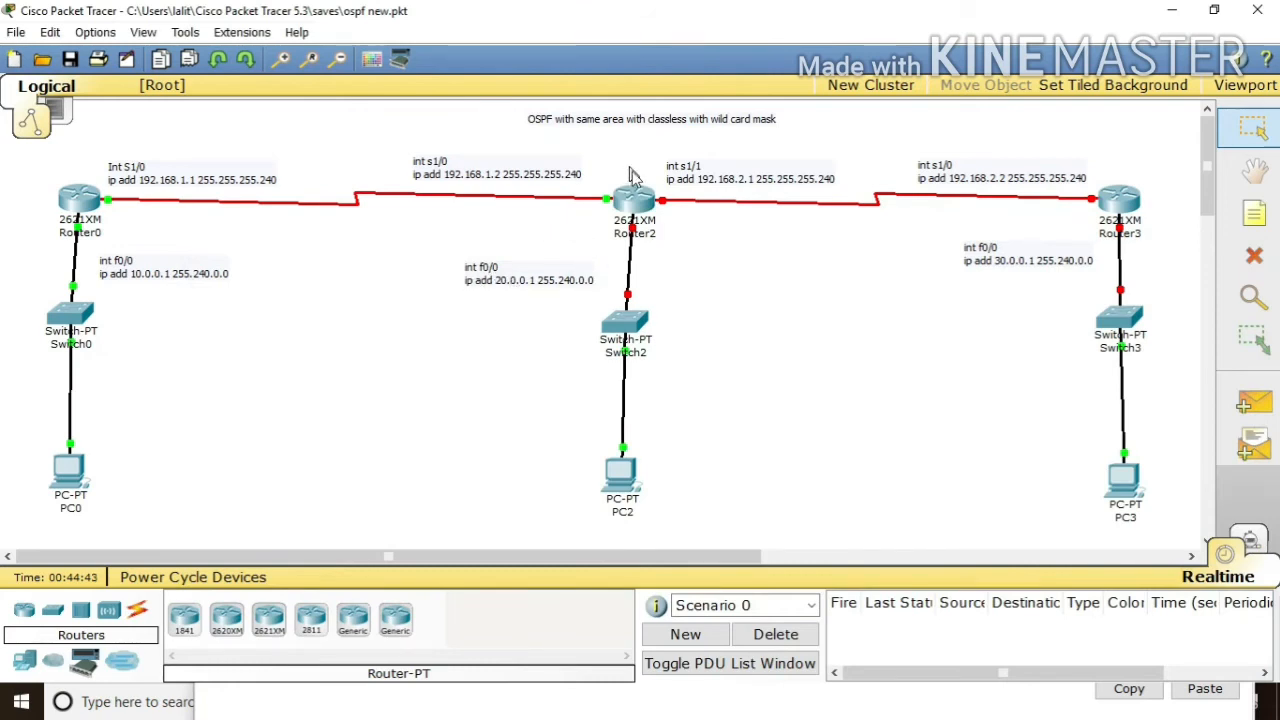
# - Assign 20.0.0.1 with mask 255.240.0.0 to Router2's FastEthernet interface f0/0
pyautogui.click(641, 207)
pyautogui.write('i')
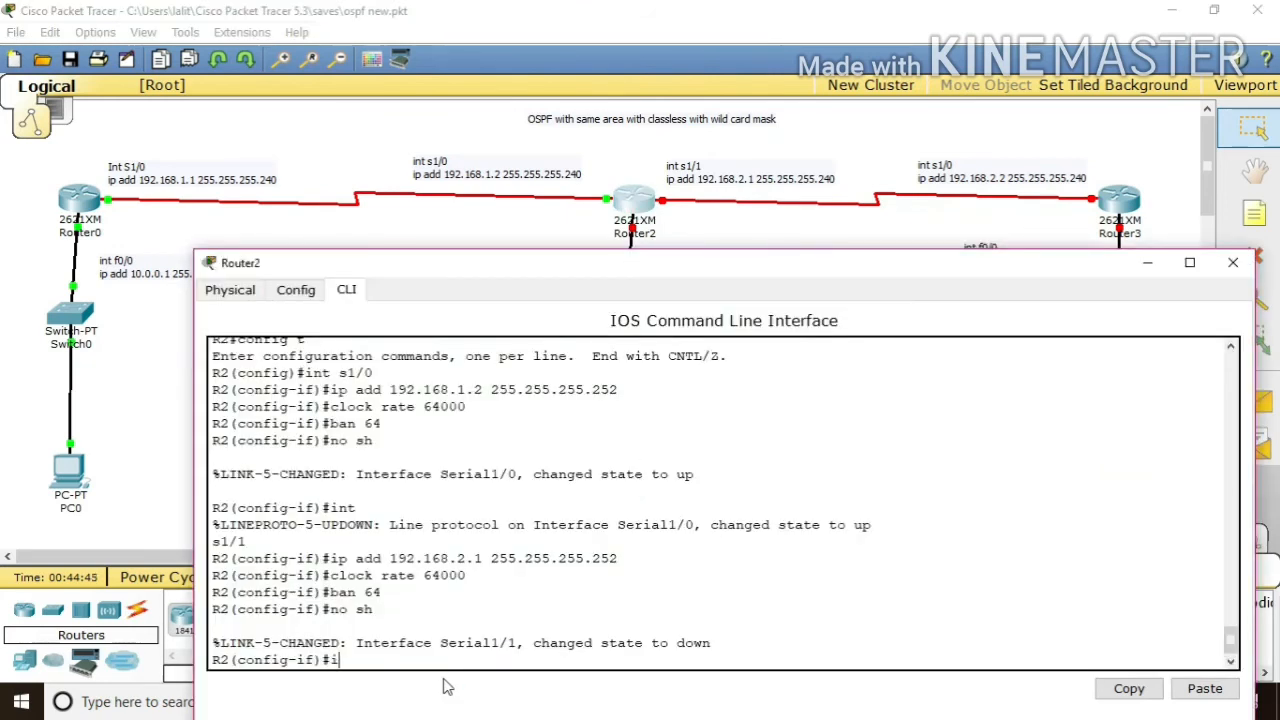
pyautogui.write('nt f0/')
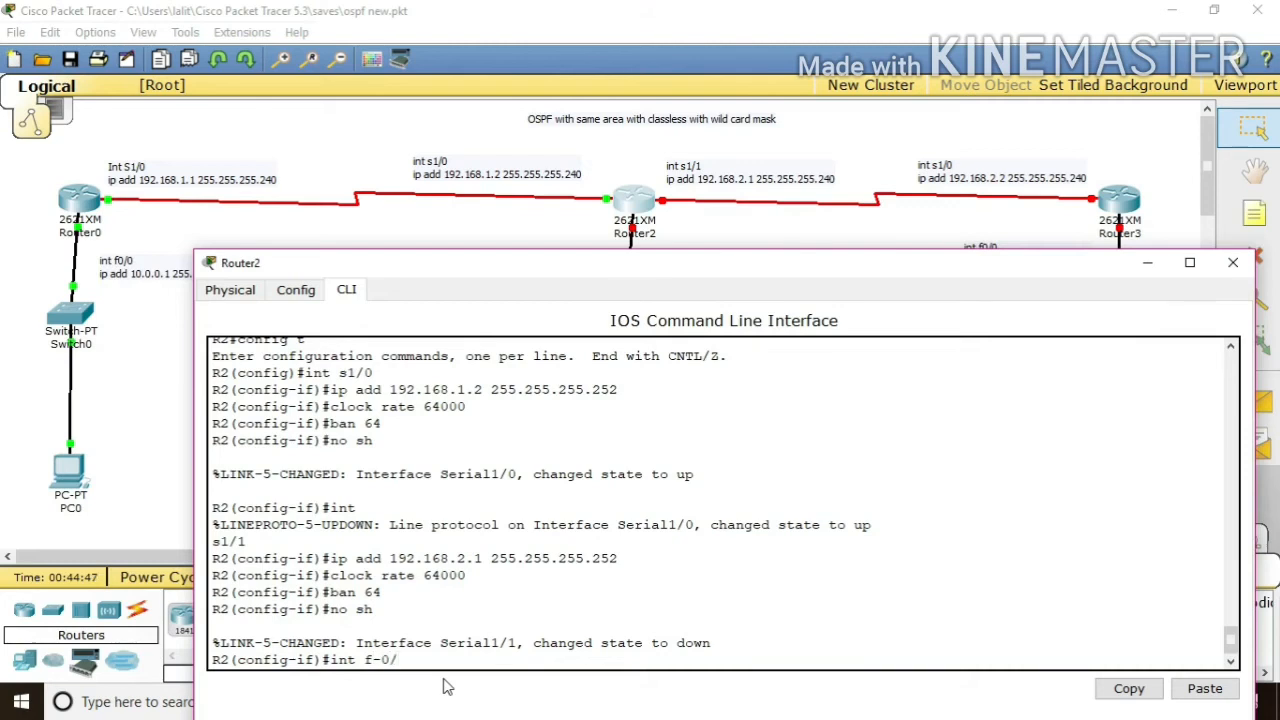
pyautogui.press('BackSpace')
pyautogui.press('BackSpace')
pyautogui.write('0/0')
pyautogui.press('Return')
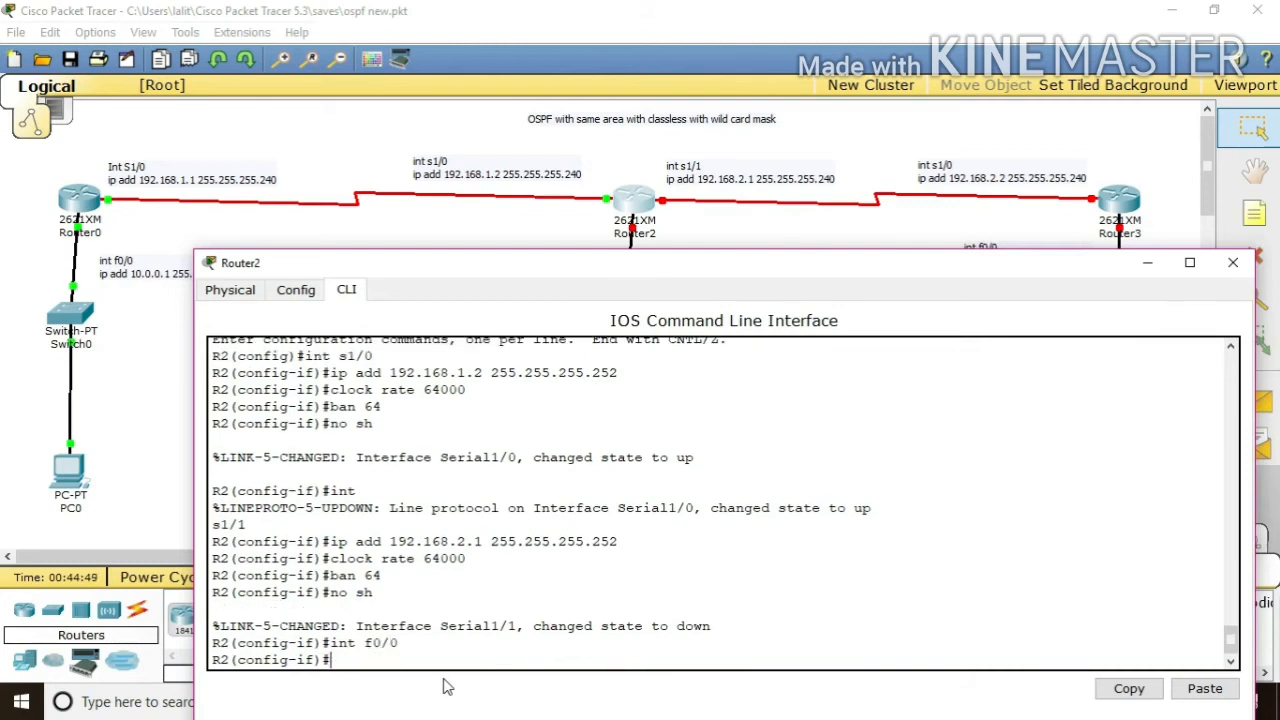
pyautogui.write('ip add 20.0.0.1 255.2')
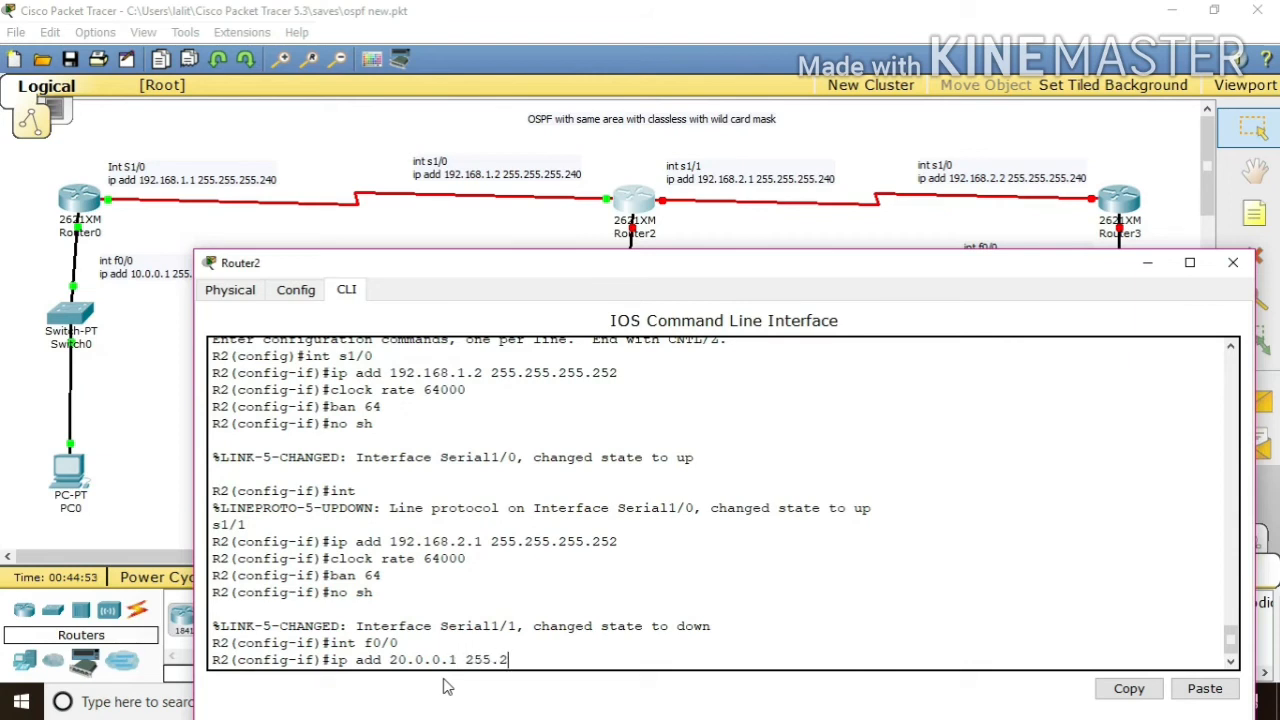
pyautogui.write('400.0')
pyautogui.press('BackSpace')
pyautogui.press('BackSpace')
pyautogui.write('.')
pyautogui.press('Return')
# - Set bandwidth 64 on Router2's f0/0 and enable the interface with no shutdown
pyautogui.write('ban 64')
pyautogui.press('Return')
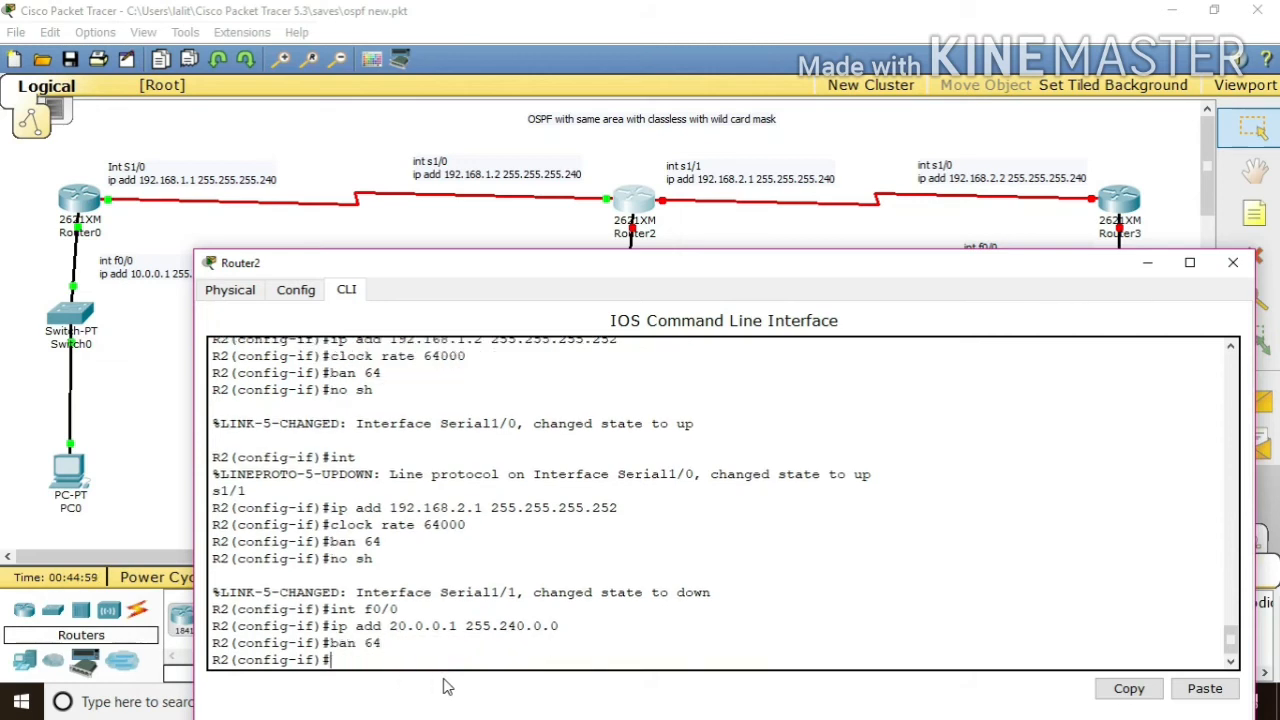
pyautogui.write('no sh')
pyautogui.press('Return')
# - Save Router2's configuration with do wr and close its window
pyautogui.write('do wr')
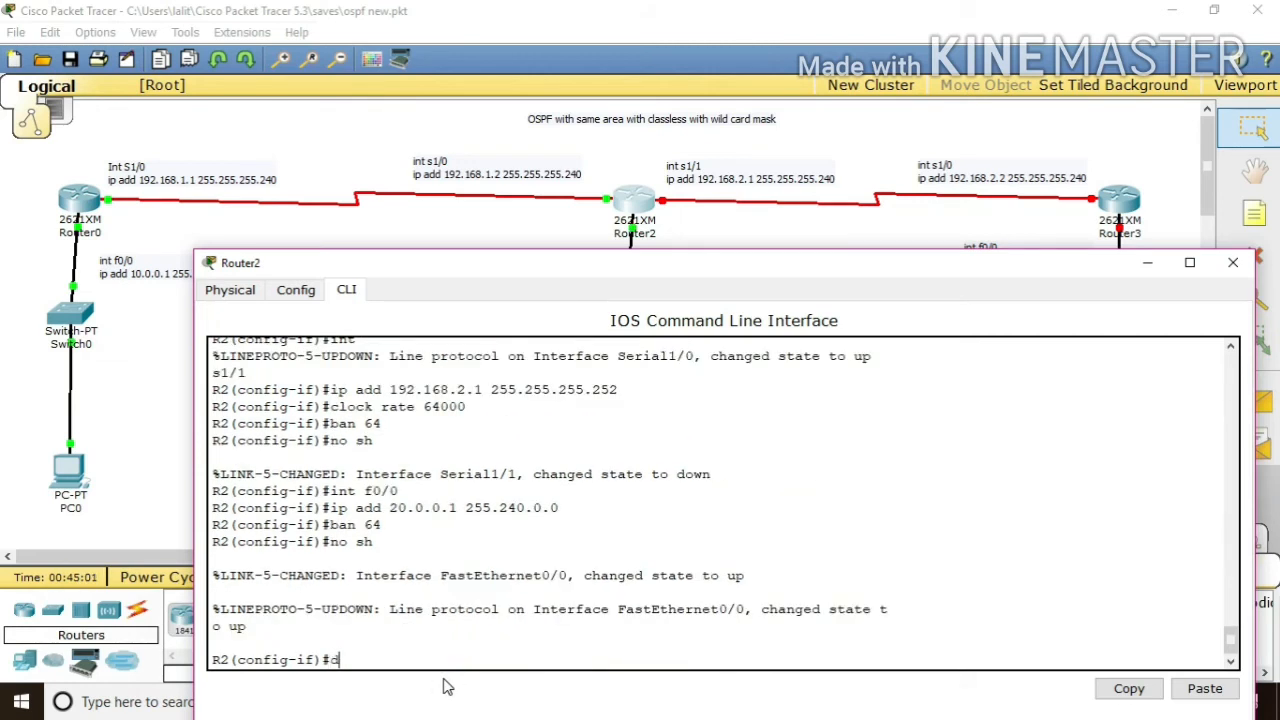
pyautogui.press('Return')
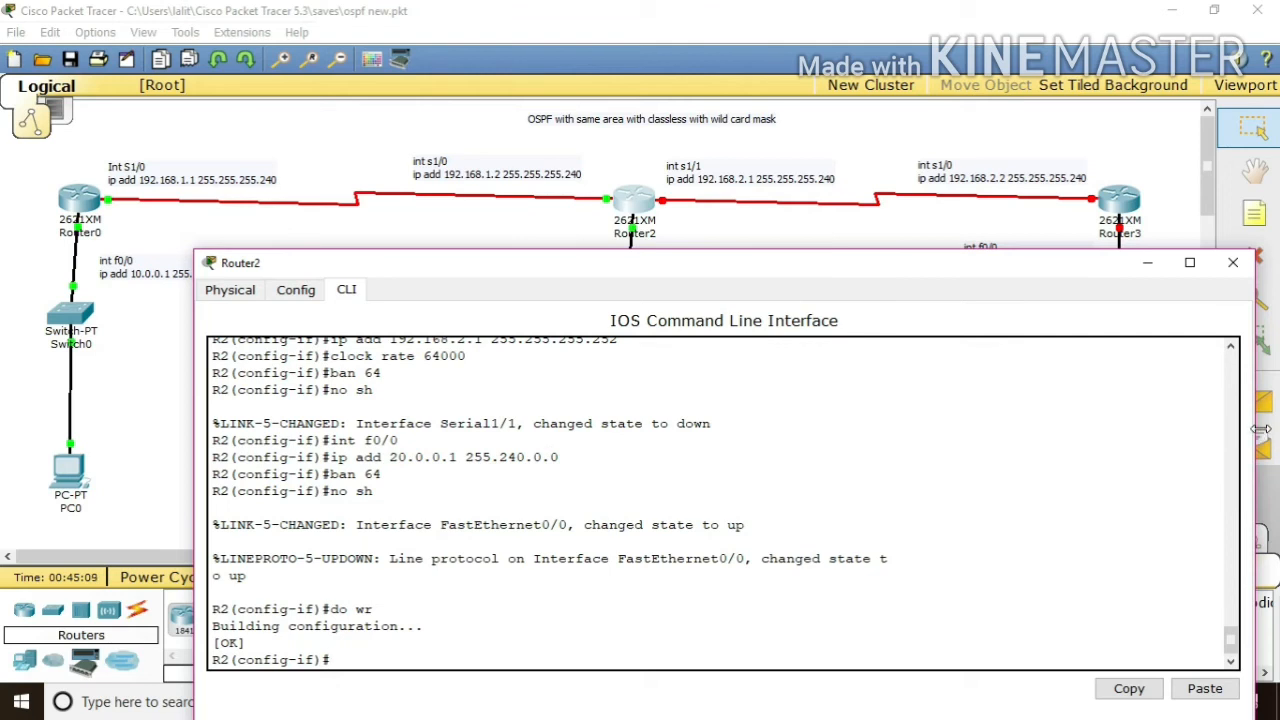
pyautogui.moveTo(1260, 428); pyautogui.dragTo(785, 430)
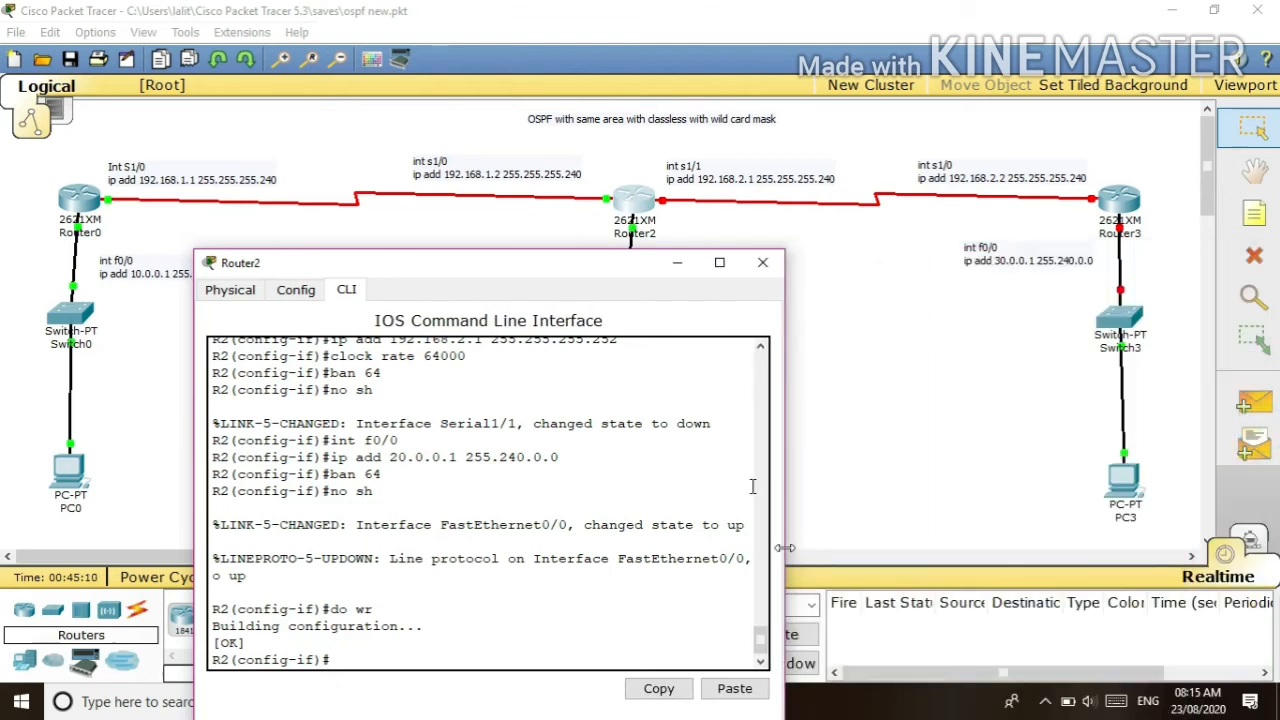
pyautogui.click(766, 263)
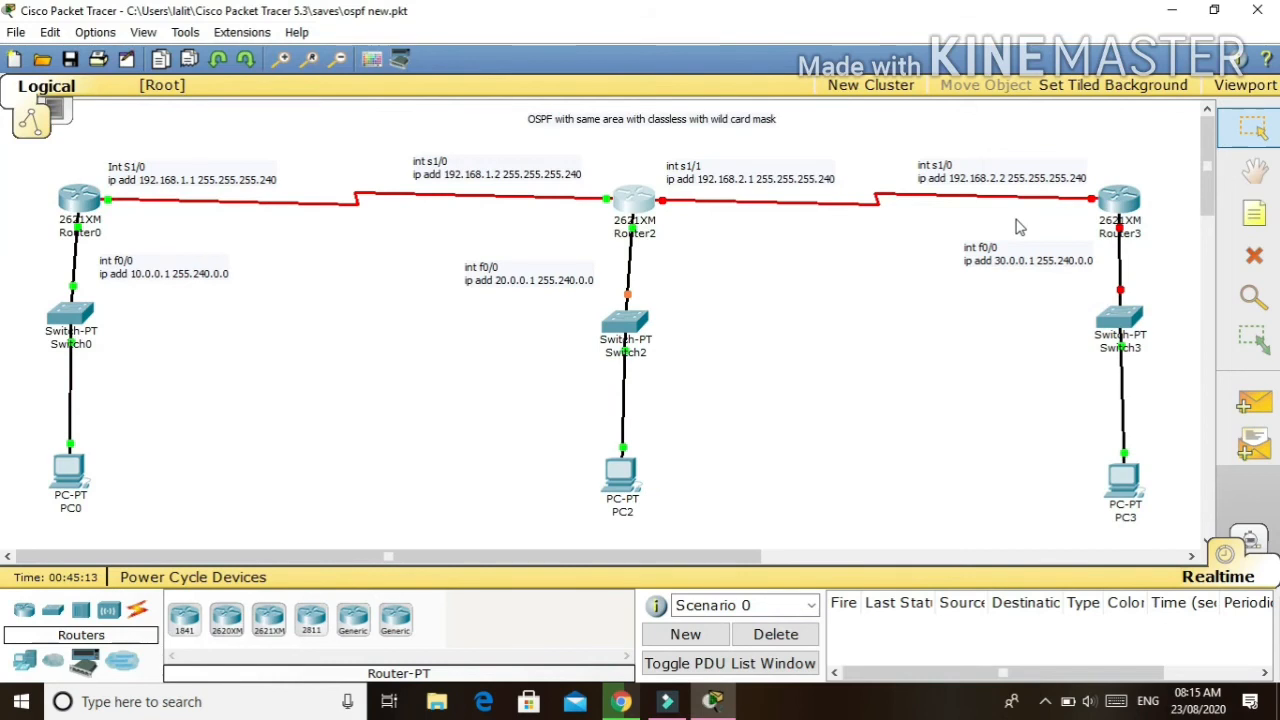
# - Log in to Router3's command line with the console and enable passwords and enter global configuration mode
pyautogui.click(1119, 200)
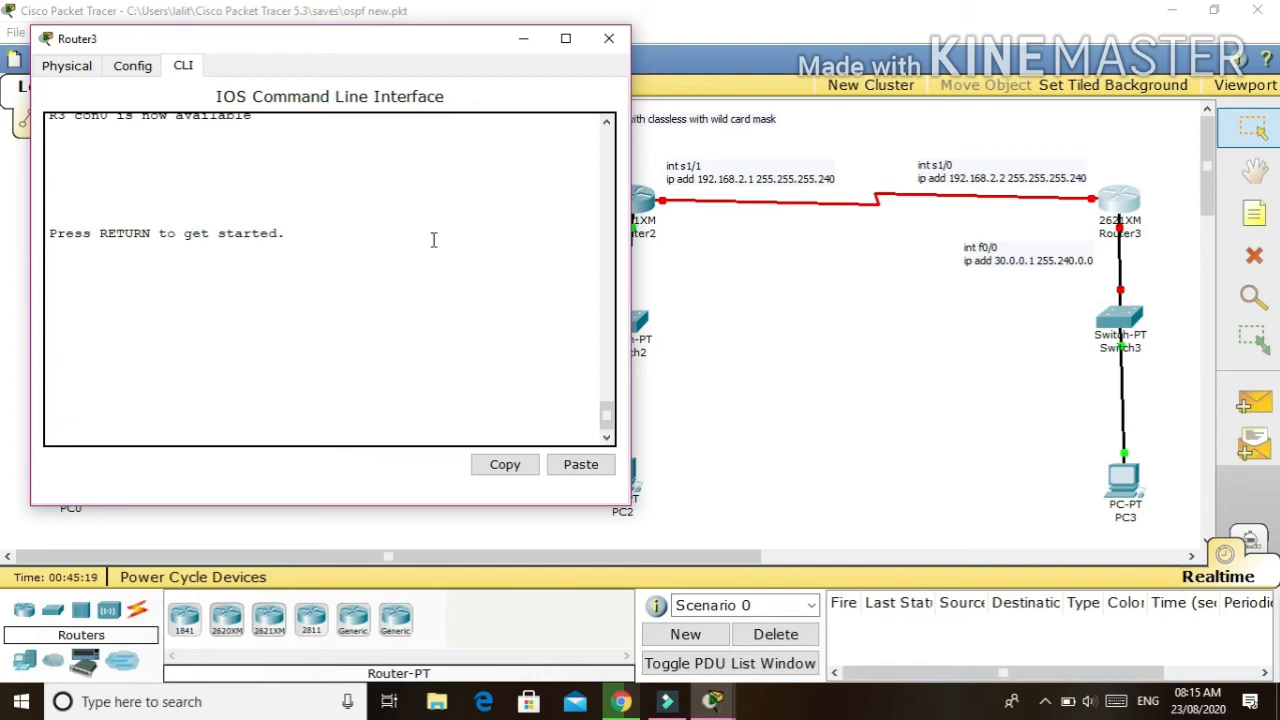
pyautogui.press('Return')
pyautogui.press('Return')
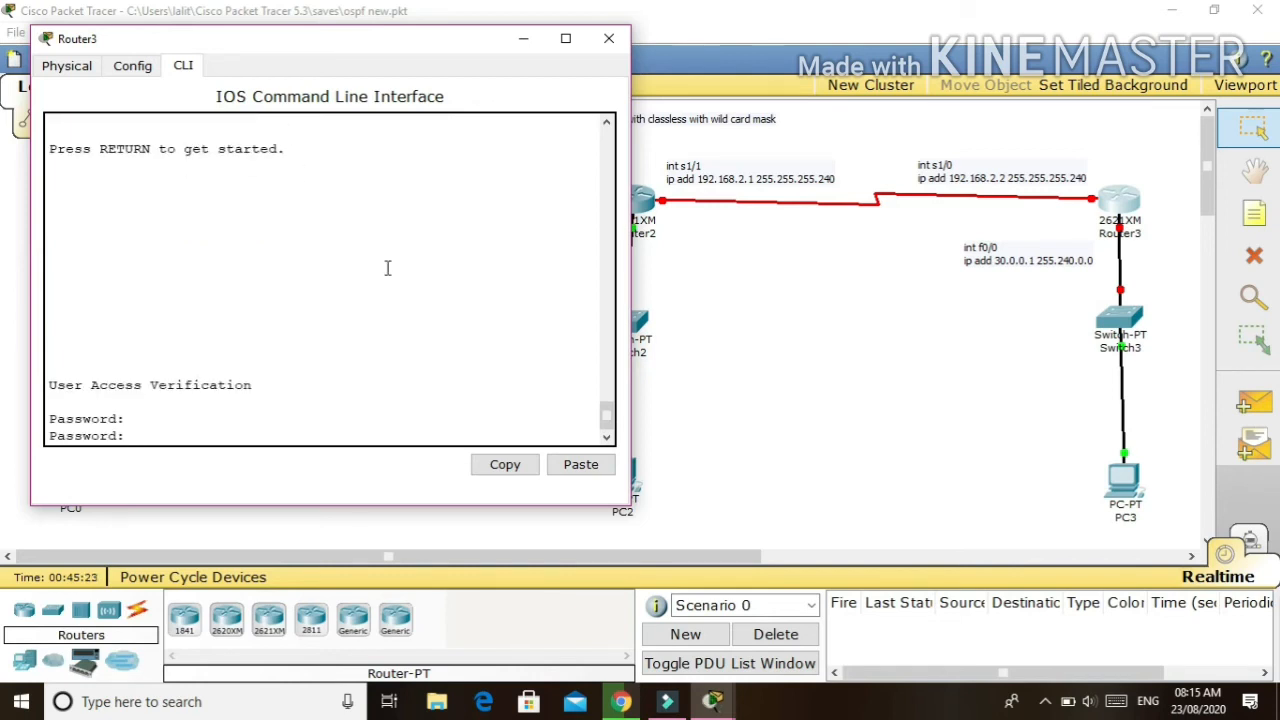
pyautogui.press('Return')
pyautogui.write('en')
pyautogui.press('Return')
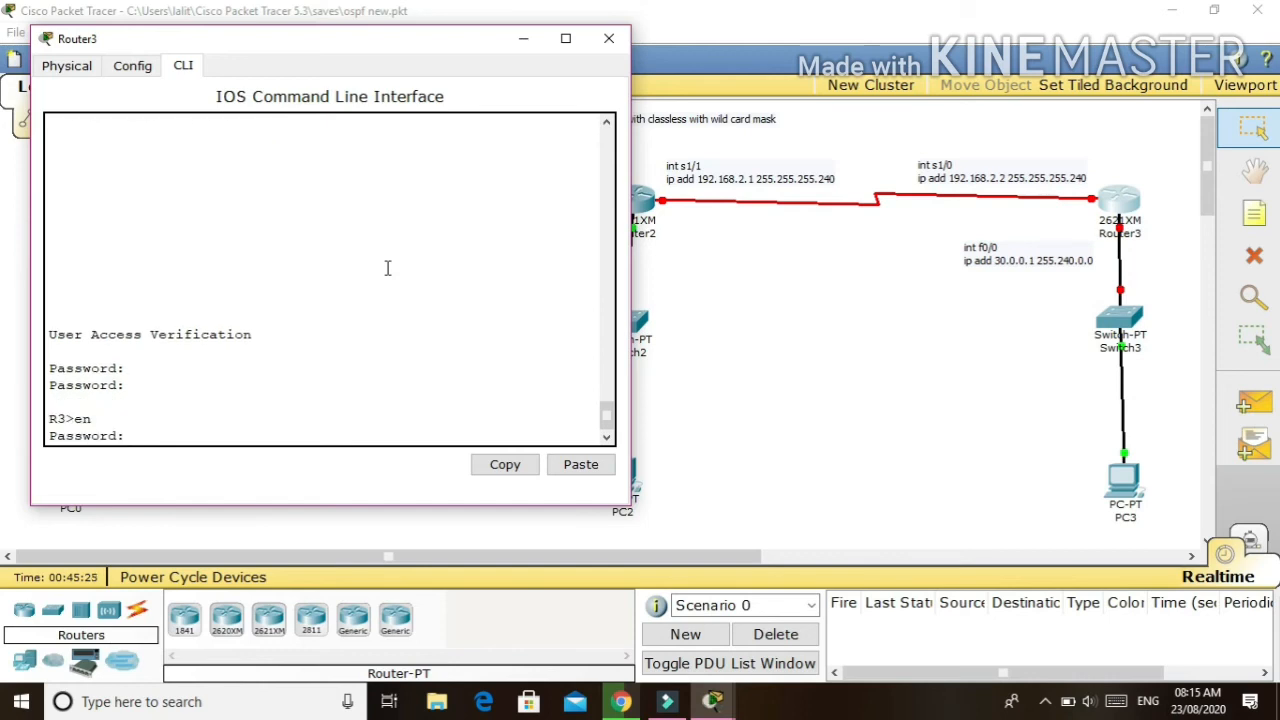
pyautogui.press('Return')
pyautogui.write('con')
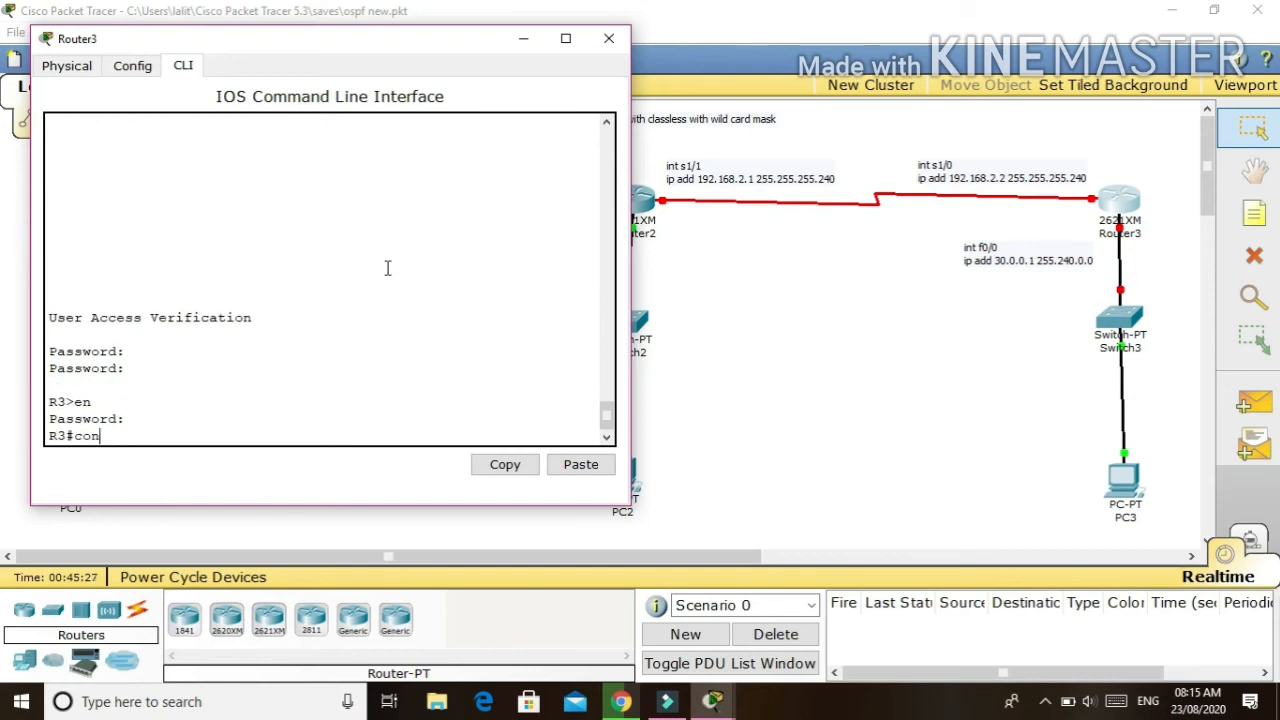
pyautogui.write('fig t')
pyautogui.press('Return')
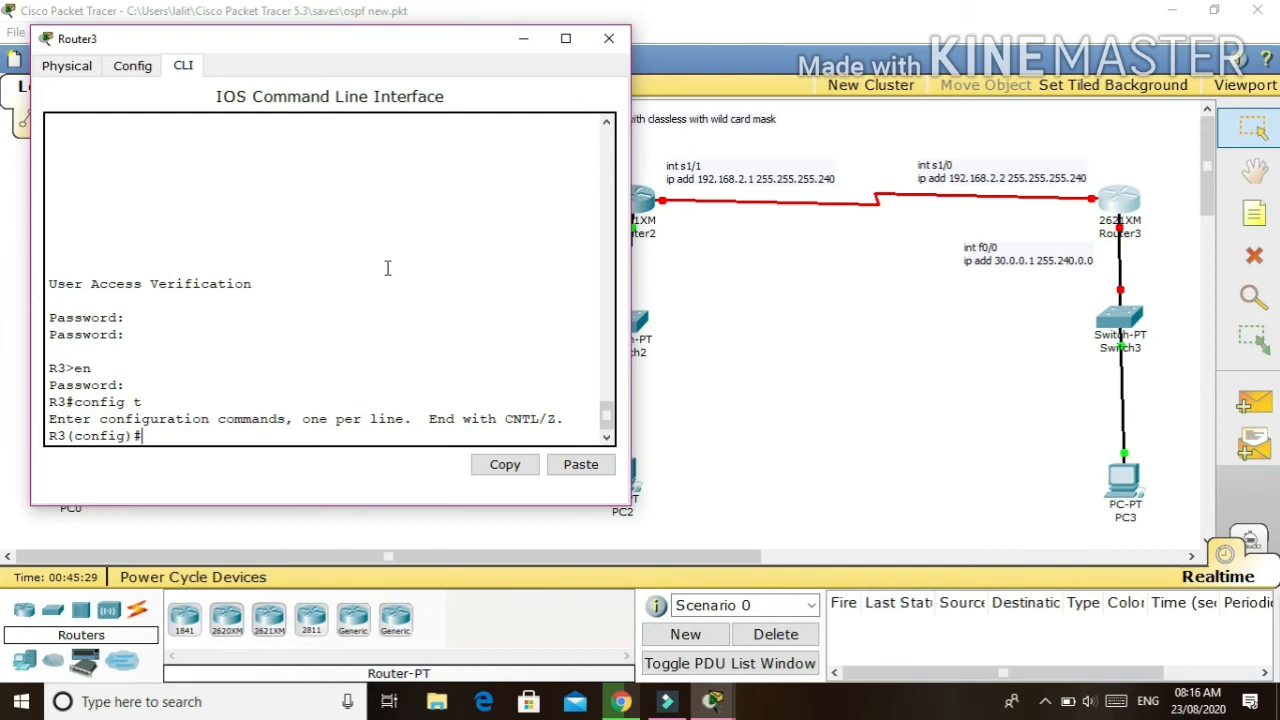
# - Assign 192.168.2.2 with mask 255.255.255.240 to Router3's serial interface s1/0
pyautogui.write('int s1/0')
pyautogui.press('Return')
pyautogui.write('ip')
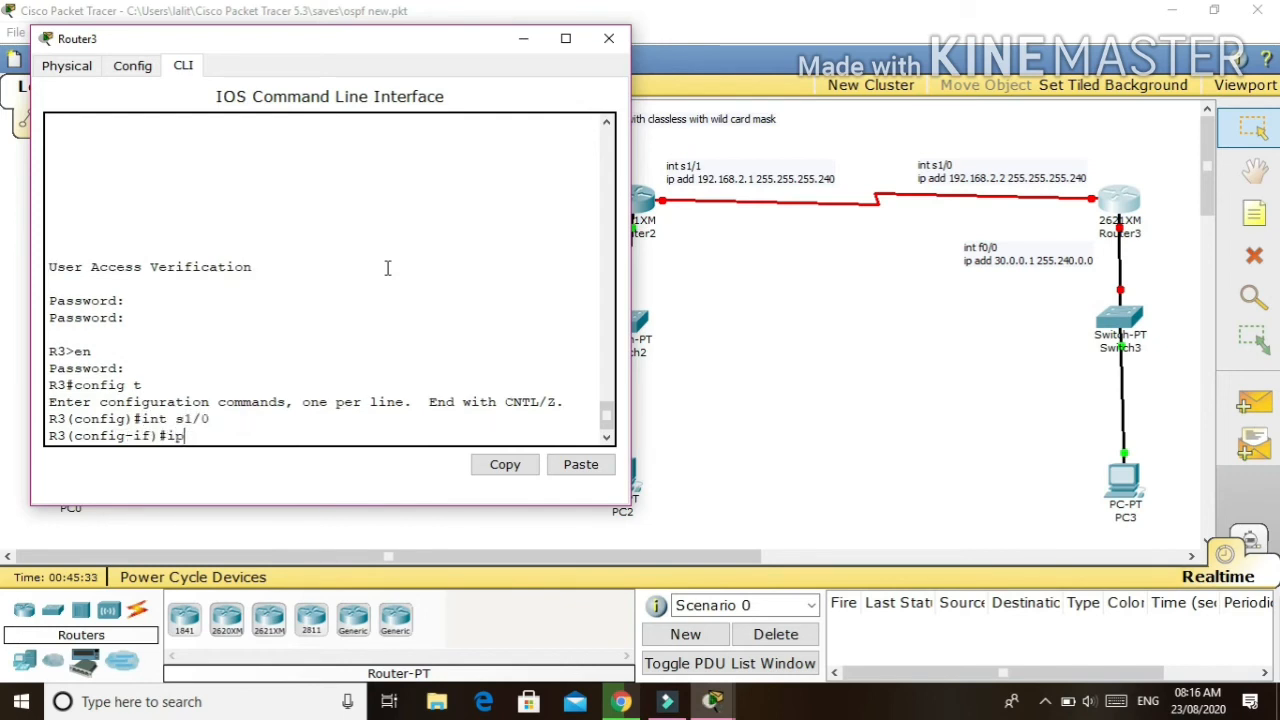
pyautogui.write(' add 192.1')
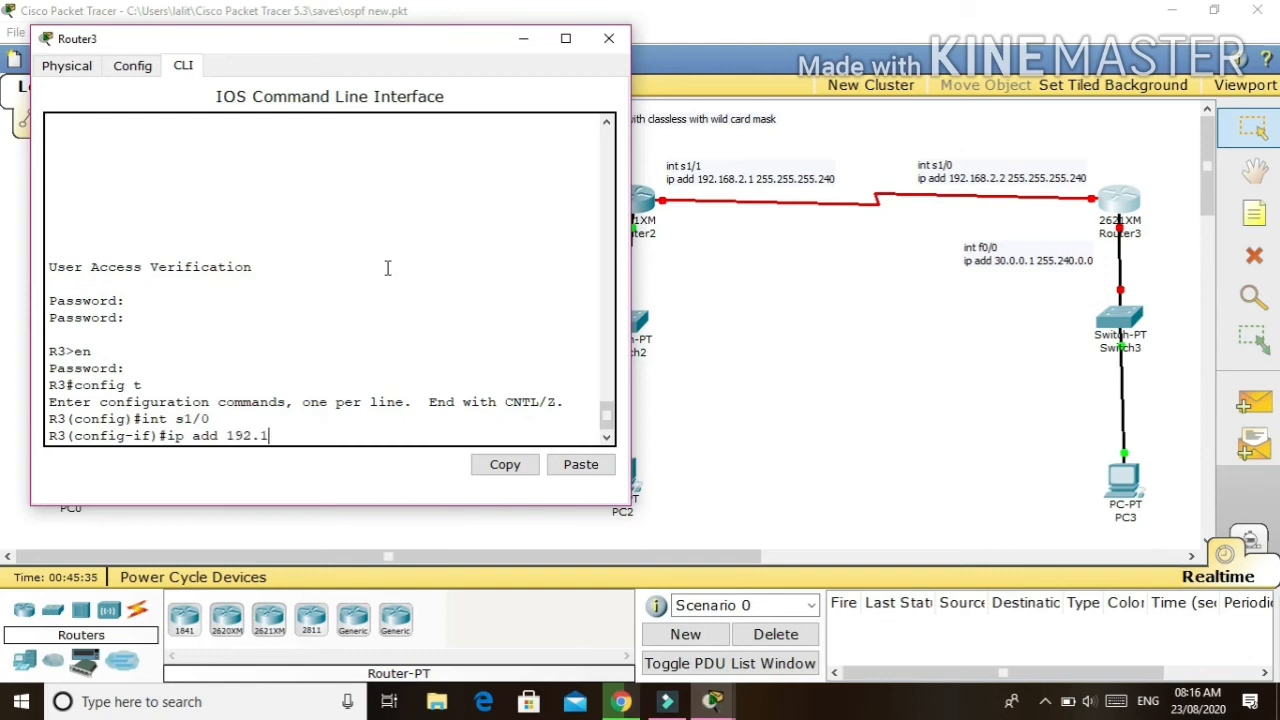
pyautogui.write('255')
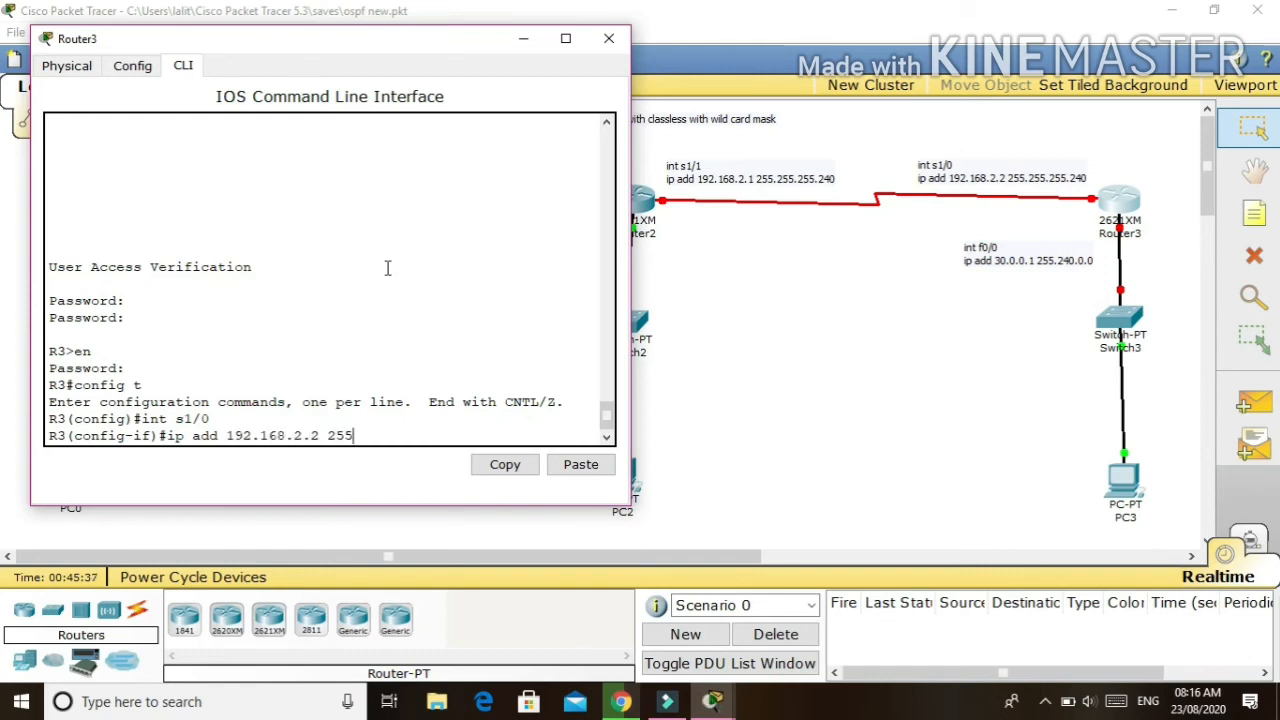
pyautogui.write('.255.255.25240')
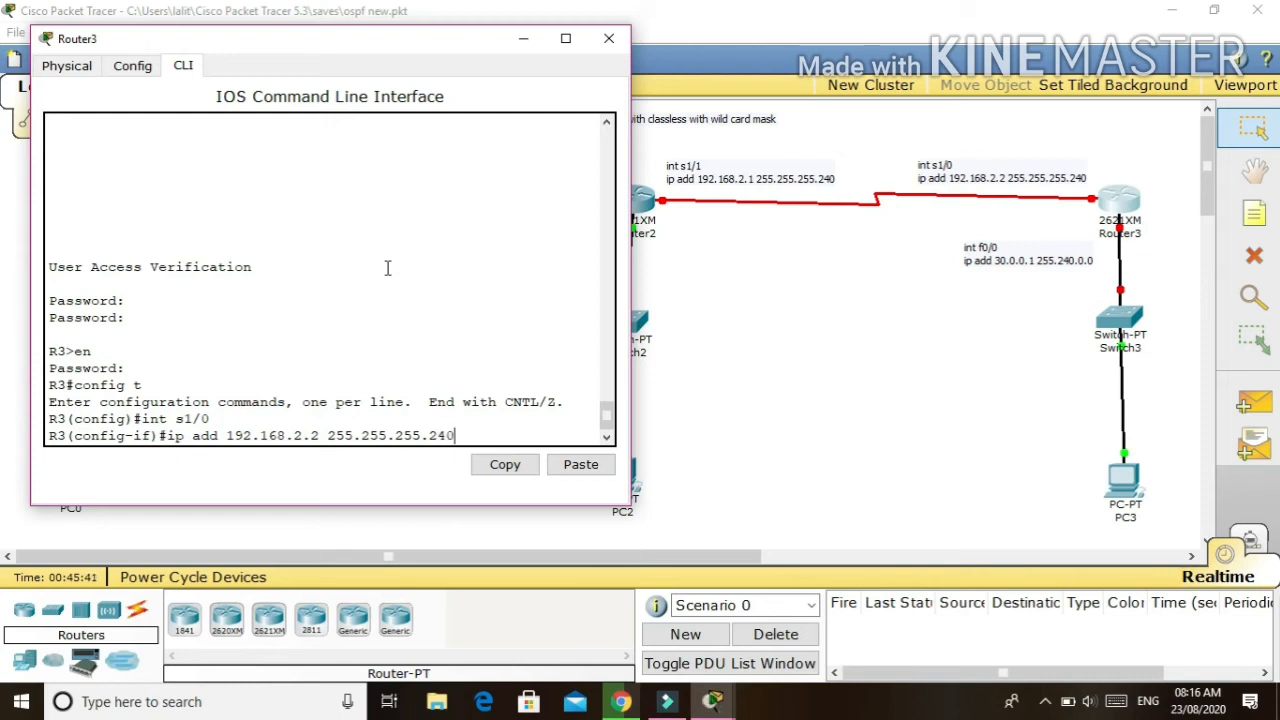
pyautogui.press('Return')
# - Set clock rate 64000 and bandwidth 64 on Router3's s1/0 and enable the interface with no shutdown
pyautogui.write('clock')
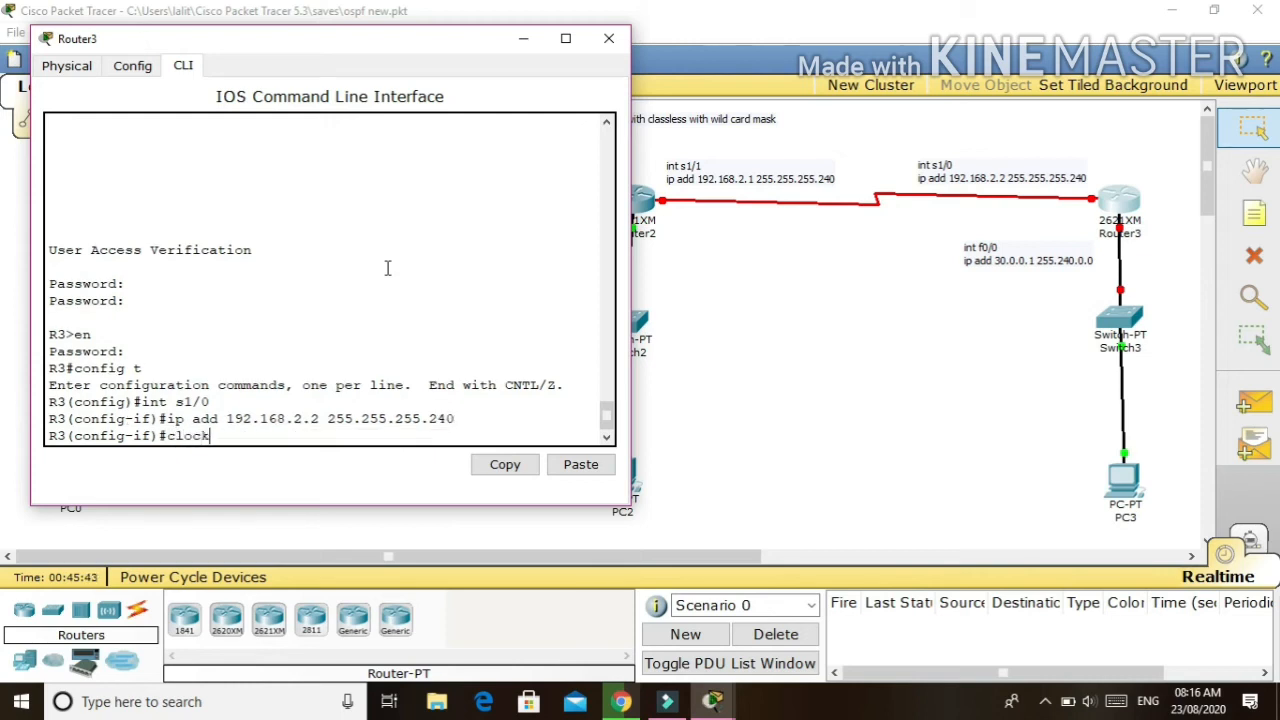
pyautogui.write(' rate 64000')
pyautogui.press('Return')
pyautogui.write('ban 64')
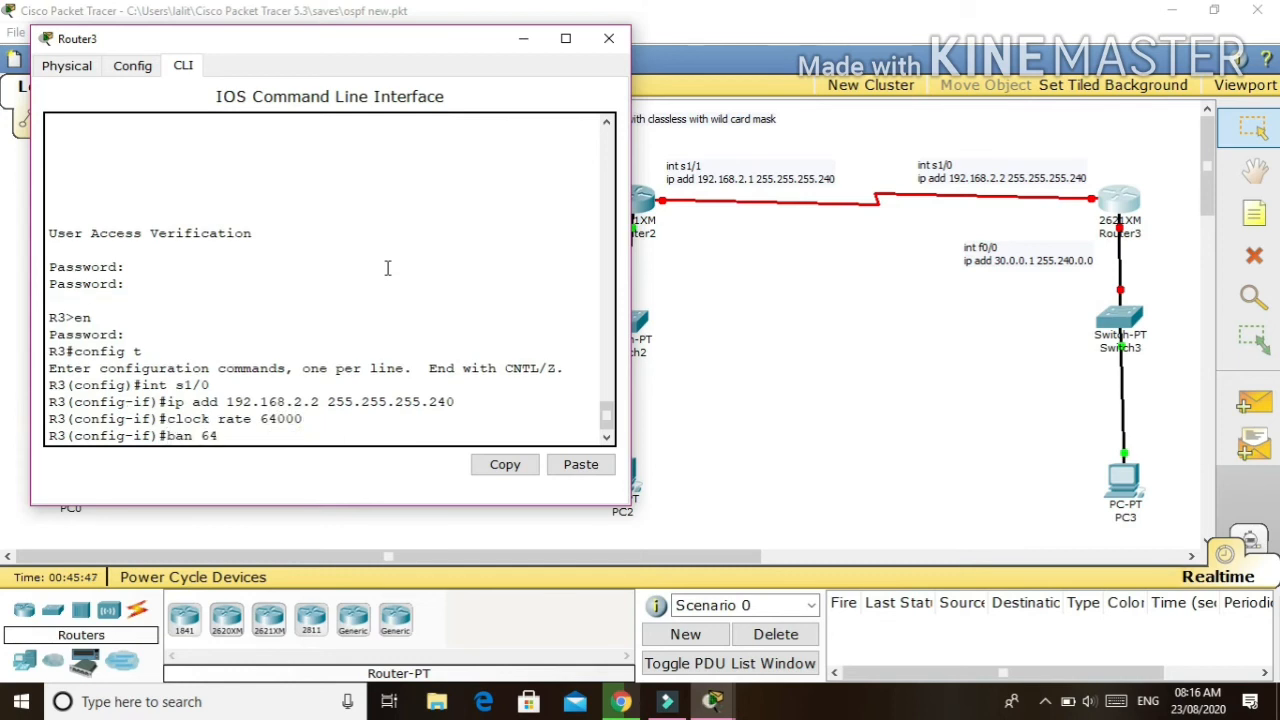
pyautogui.press('Return')
pyautogui.write('no sh')
pyautogui.press('Return')
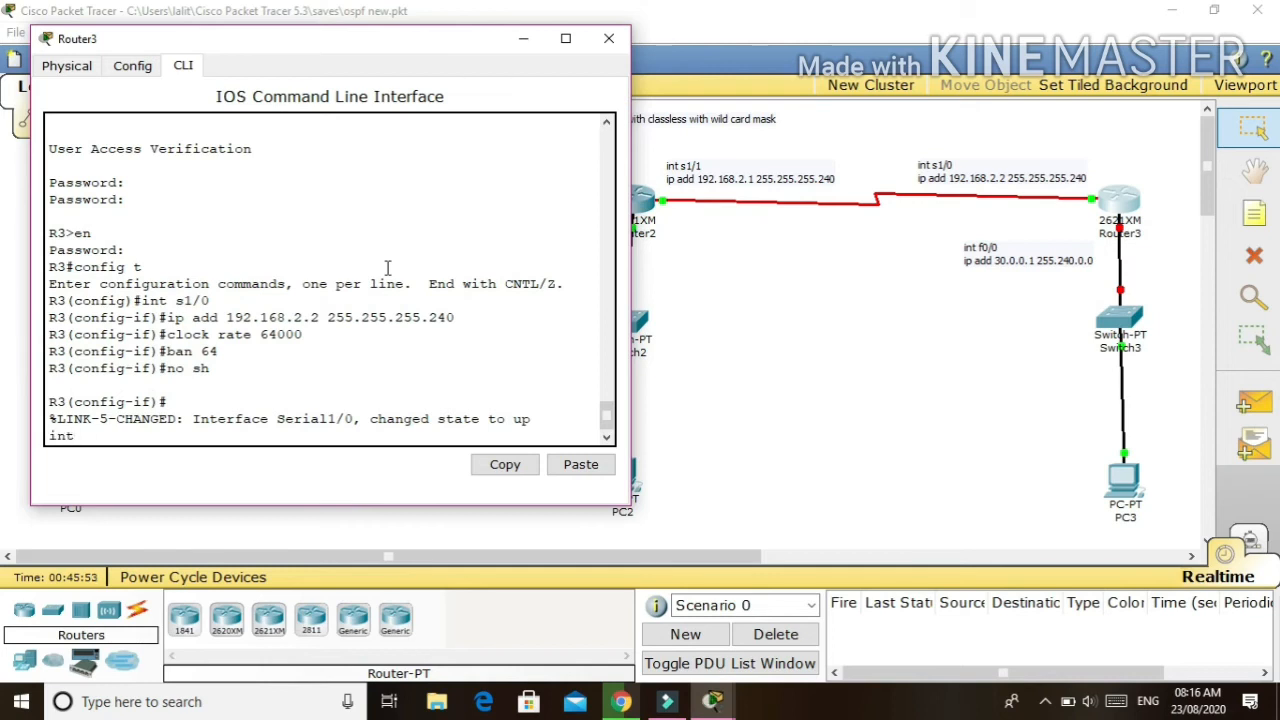
# - Assign 30.0.0.1 with mask 255.240.0.0 to Router3's FastEthernet interface f0/0
pyautogui.write('int f0/0')
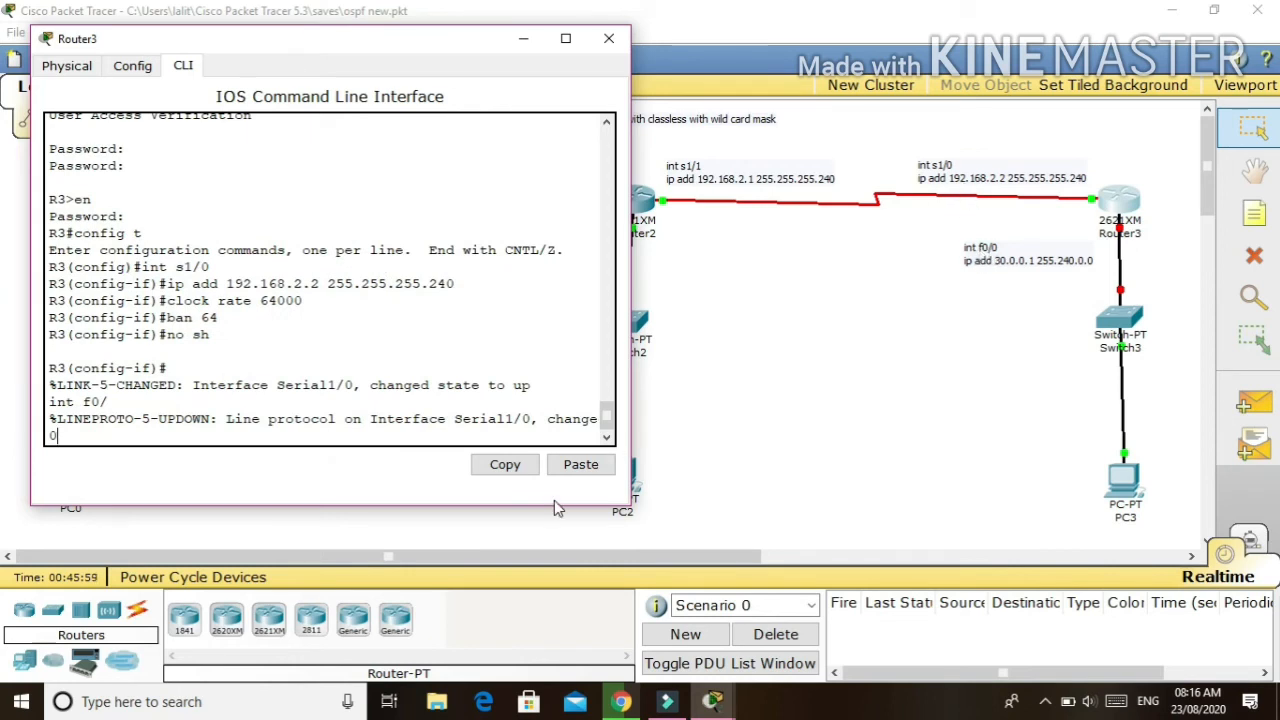
pyautogui.press('Return')
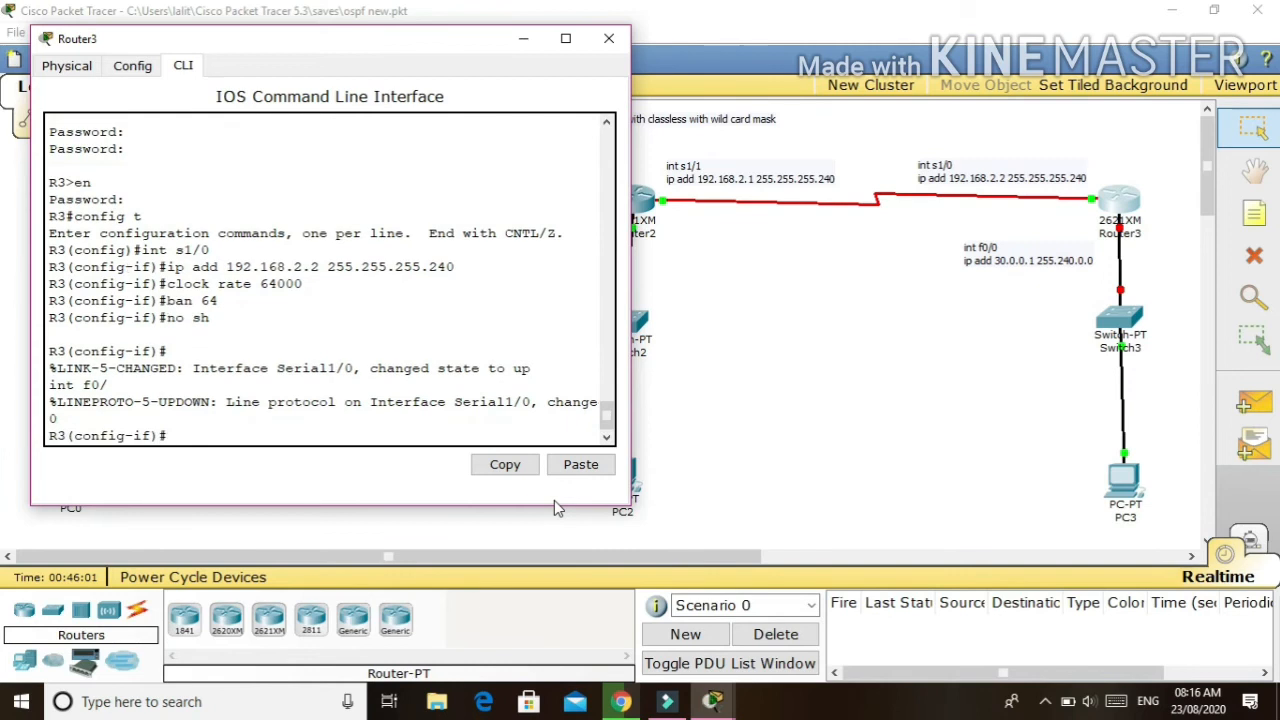
pyautogui.write('ip add 30.0.0.1 255.240.0.0')
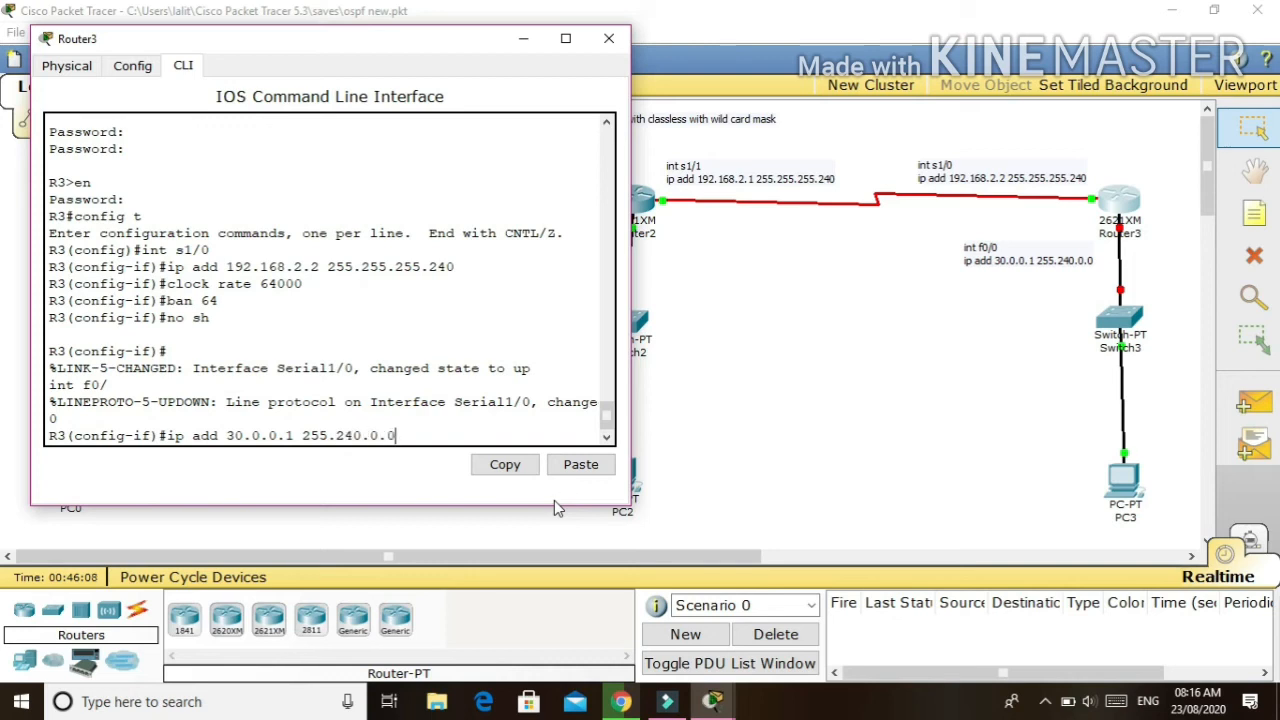
pyautogui.press('Return')
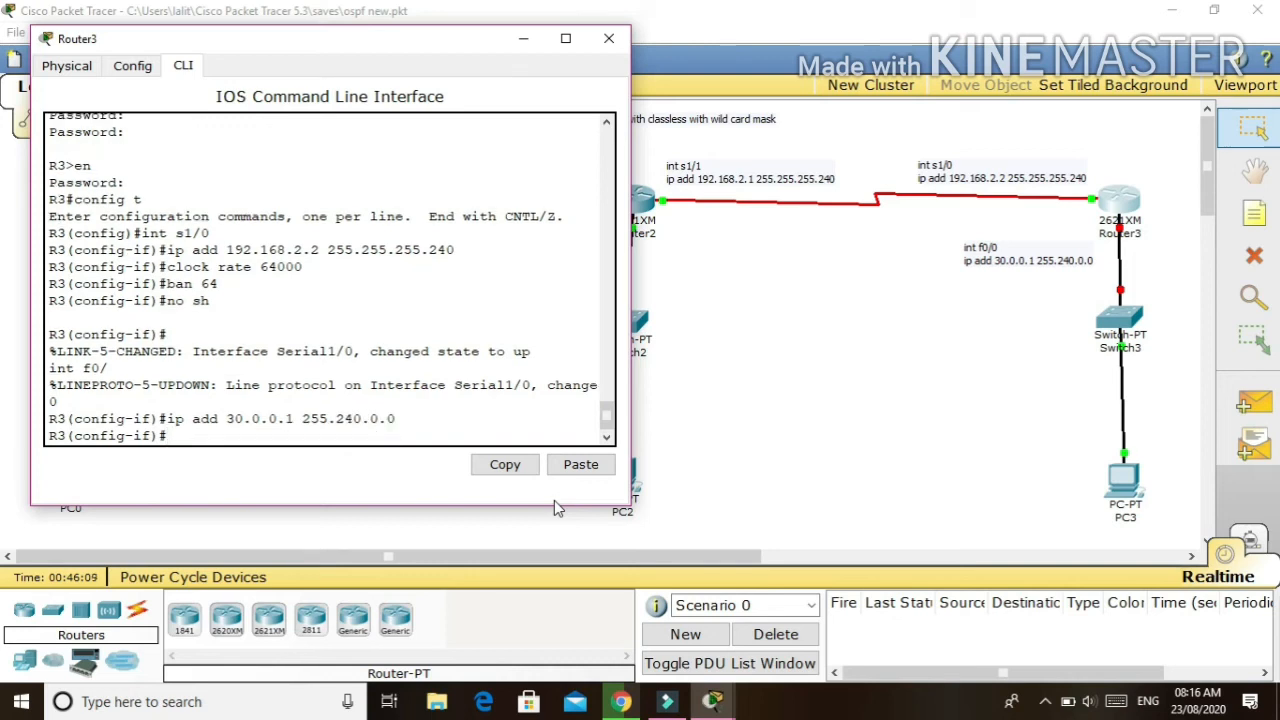
# - Set bandwidth 64 on Router3's f0/0 and enable the interface with no shutdown
pyautogui.write('ban 64')
pyautogui.press('Return')
pyautogui.write('no s')
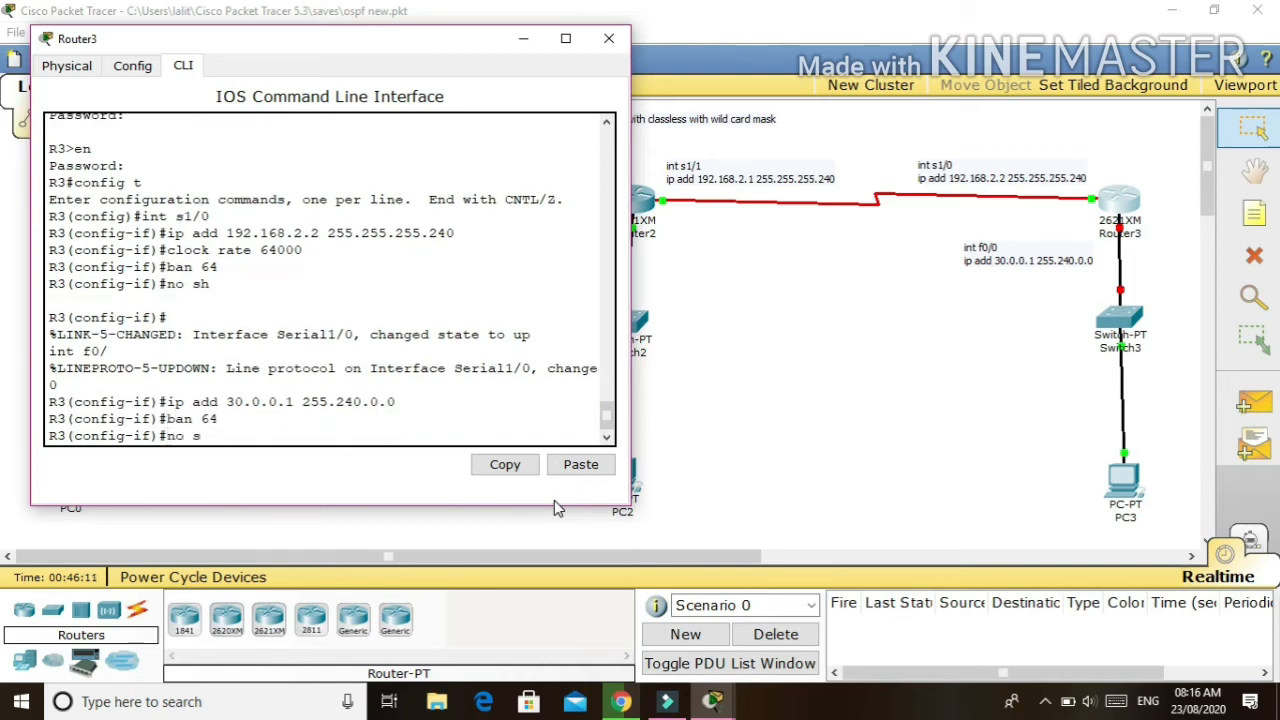
pyautogui.write('h')
pyautogui.press('Return')
# - Save Router3's configuration with do wr and close its window
pyautogui.write('do wr')
pyautogui.press('Return')
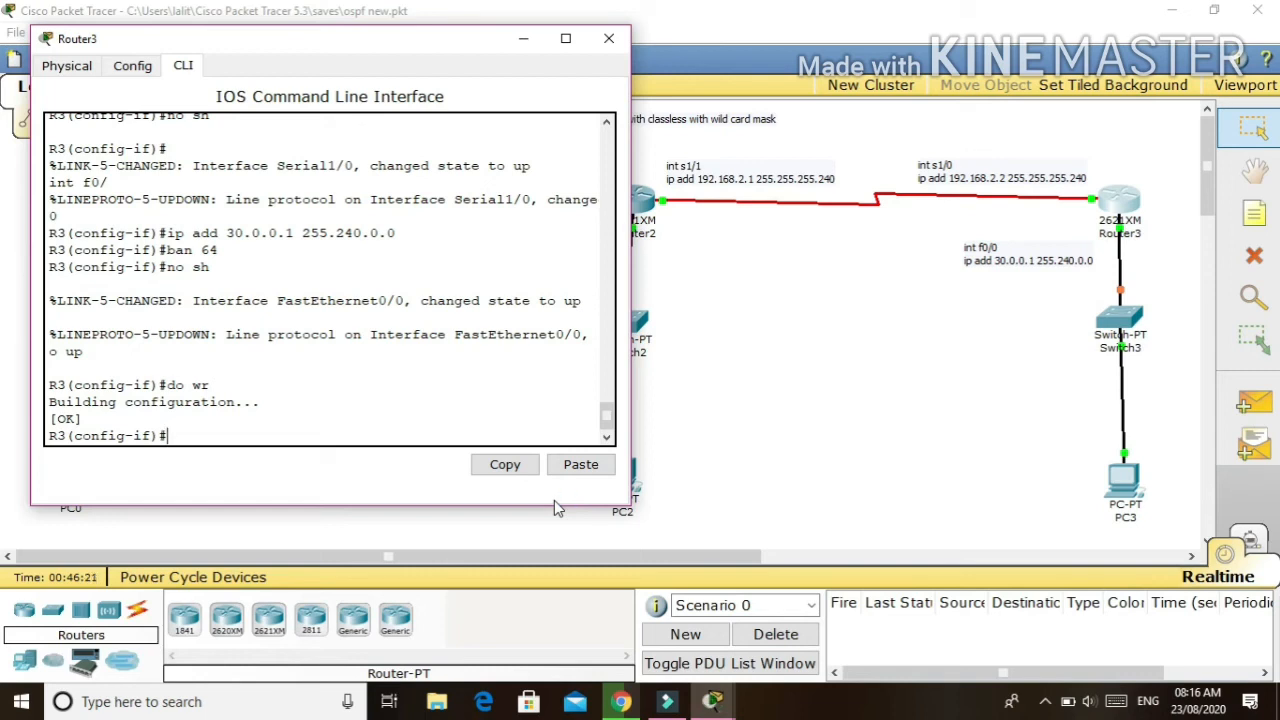
pyautogui.click(609, 39)
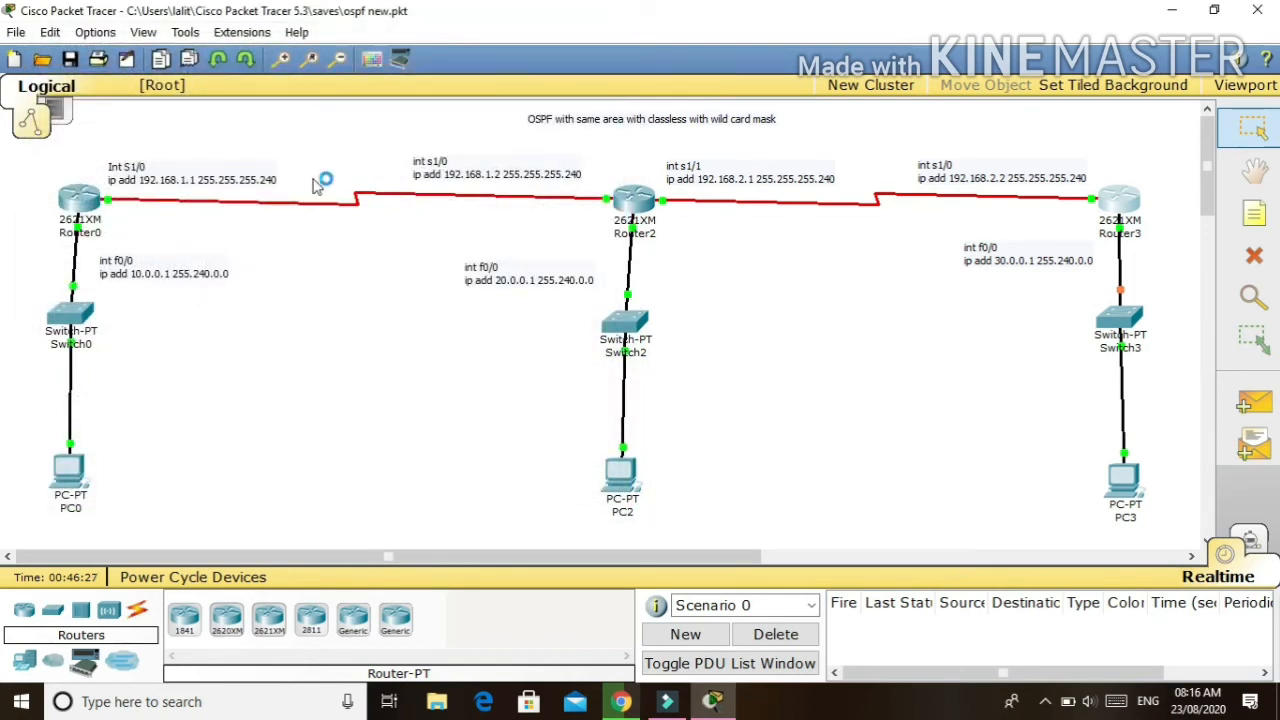
# - Open Router0's command line and start OSPF routing process 1
pyautogui.click(92, 203)
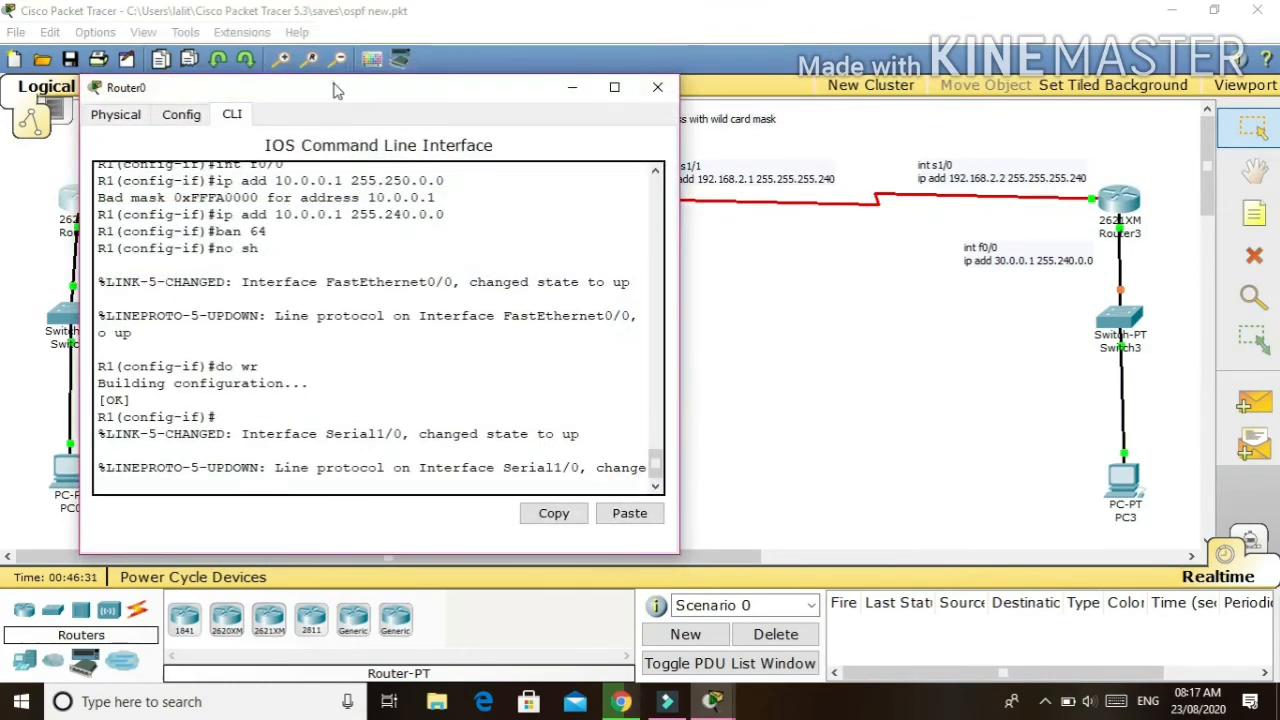
pyautogui.moveTo(336, 86); pyautogui.dragTo(677, 174)
pyautogui.press('Return')
pyautogui.press('Return')
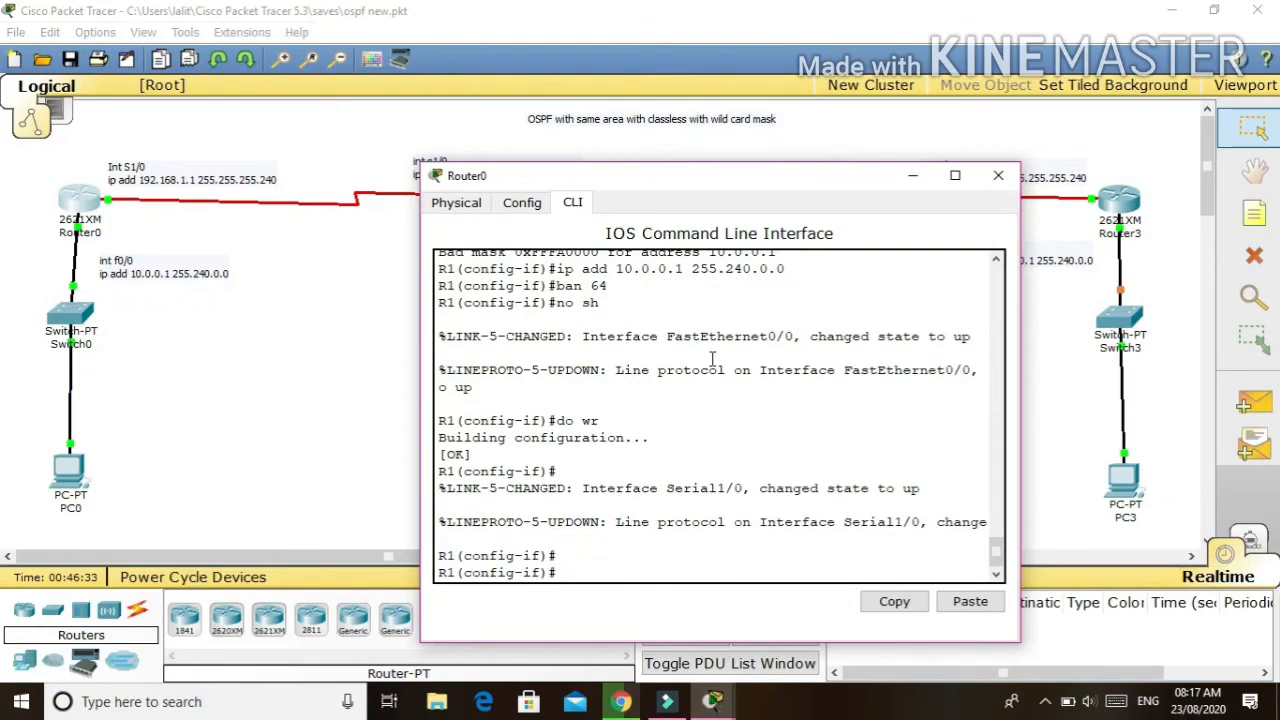
pyautogui.write('router osp')
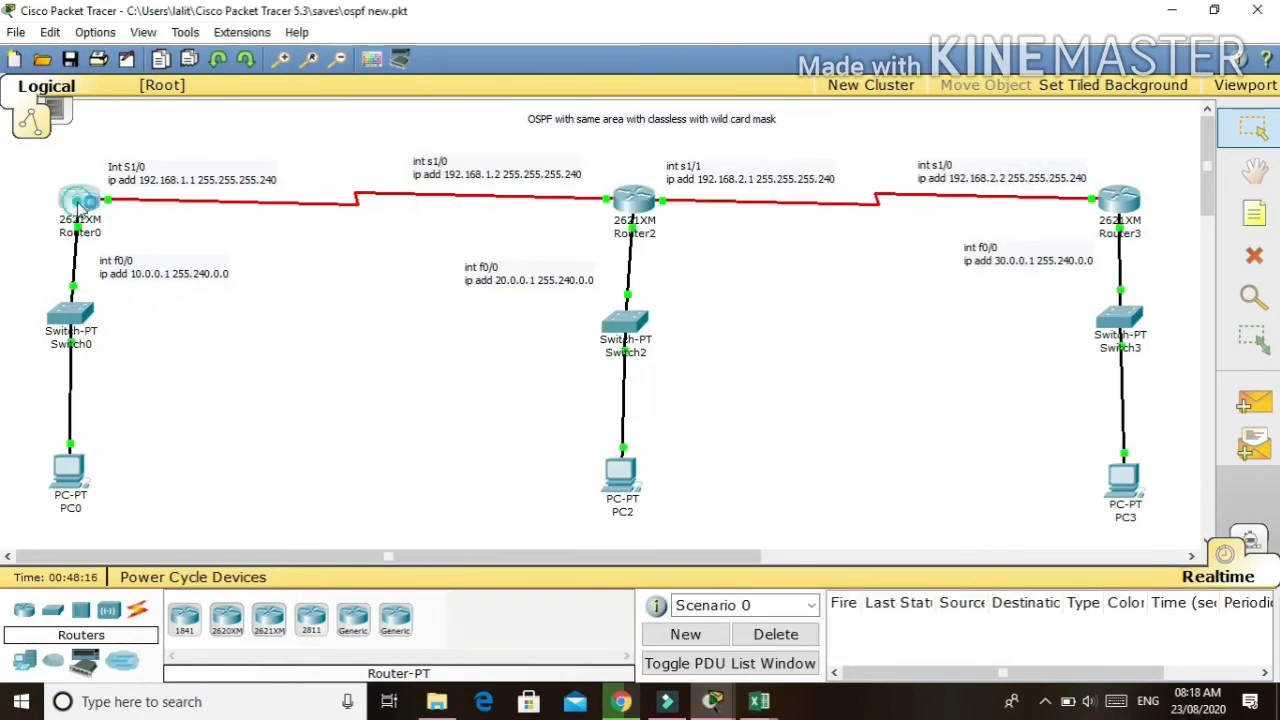
# - Correct the OSPF network command on Router0 to advertise 192.168.1.0 with wildcard mask 0.0.0.15 in area 100
pyautogui.click(80, 205)
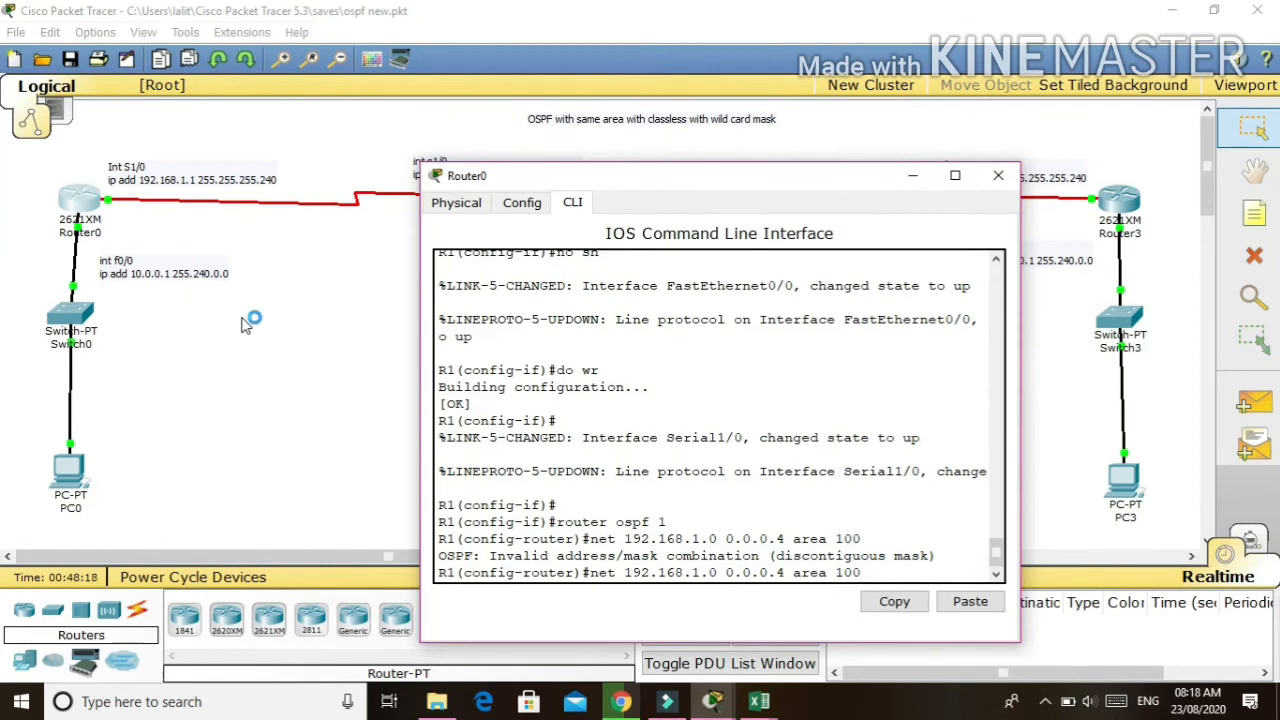
pyautogui.press('Left')
pyautogui.press('Left')
pyautogui.press('Left')
pyautogui.press('Left')
pyautogui.press('Left')
pyautogui.press('Left')
pyautogui.press('Left')
pyautogui.press('BackSpace')
pyautogui.write('15')
pyautogui.press('Return')
pyautogui.press('Up')
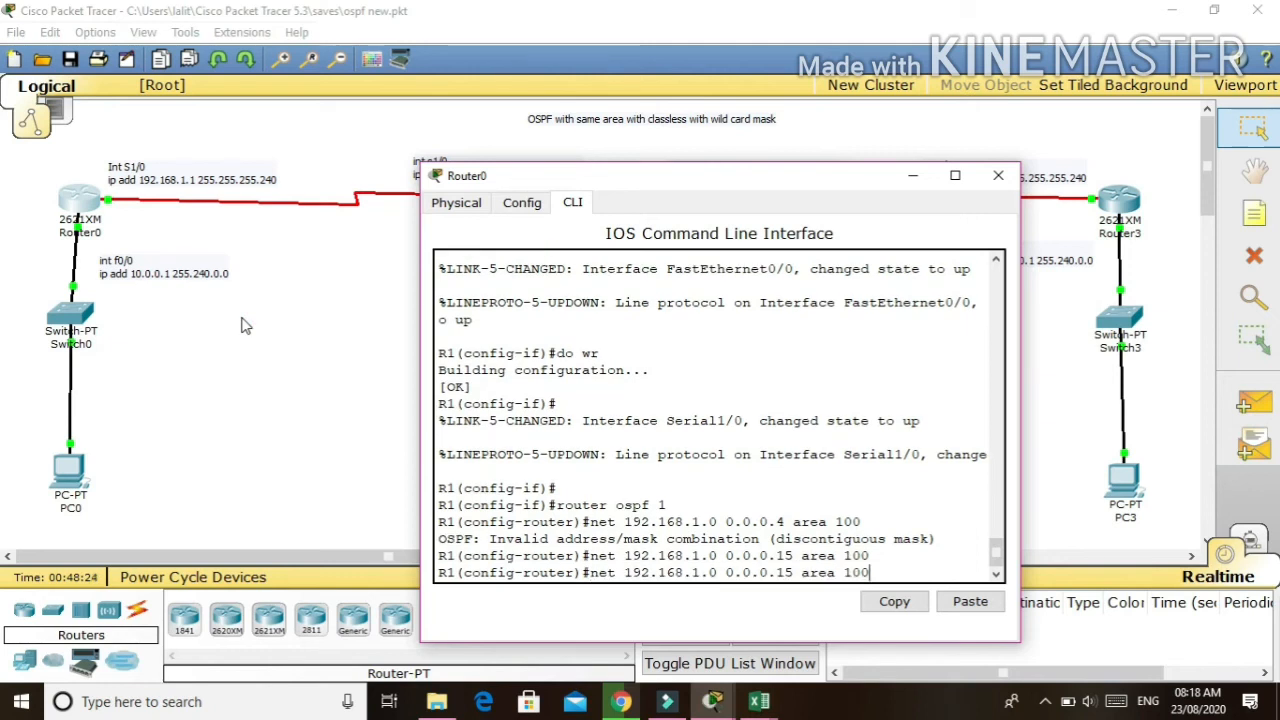
# - Advertise network 10.0.0.0 with wildcard mask 0.15.255.255 in OSPF area 100 on Router0
pyautogui.press('BackSpace')
pyautogui.press('BackSpace')
pyautogui.press('BackSpace')
pyautogui.press('BackSpace')
pyautogui.press('BackSpace')
pyautogui.press('BackSpace')
pyautogui.press('BackSpace')
pyautogui.press('BackSpace')
pyautogui.press('BackSpace')
pyautogui.press('BackSpace')
pyautogui.press('BackSpace')
pyautogui.press('BackSpace')
pyautogui.press('BackSpace')
pyautogui.press('BackSpace')
pyautogui.press('BackSpace')
pyautogui.press('BackSpace')
pyautogui.press('BackSpace')
pyautogui.press('BackSpace')
pyautogui.press('BackSpace')
pyautogui.press('BackSpace')
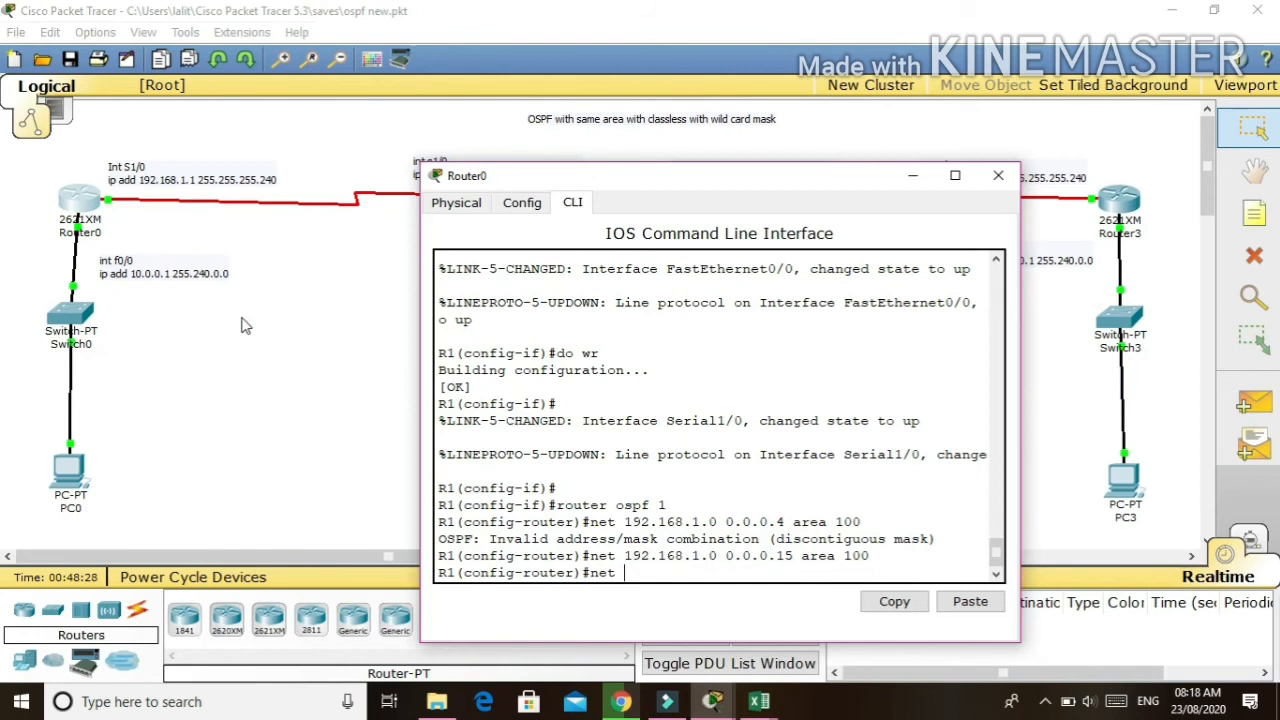
pyautogui.write('10.0.0.0 0.15.255.255 ')
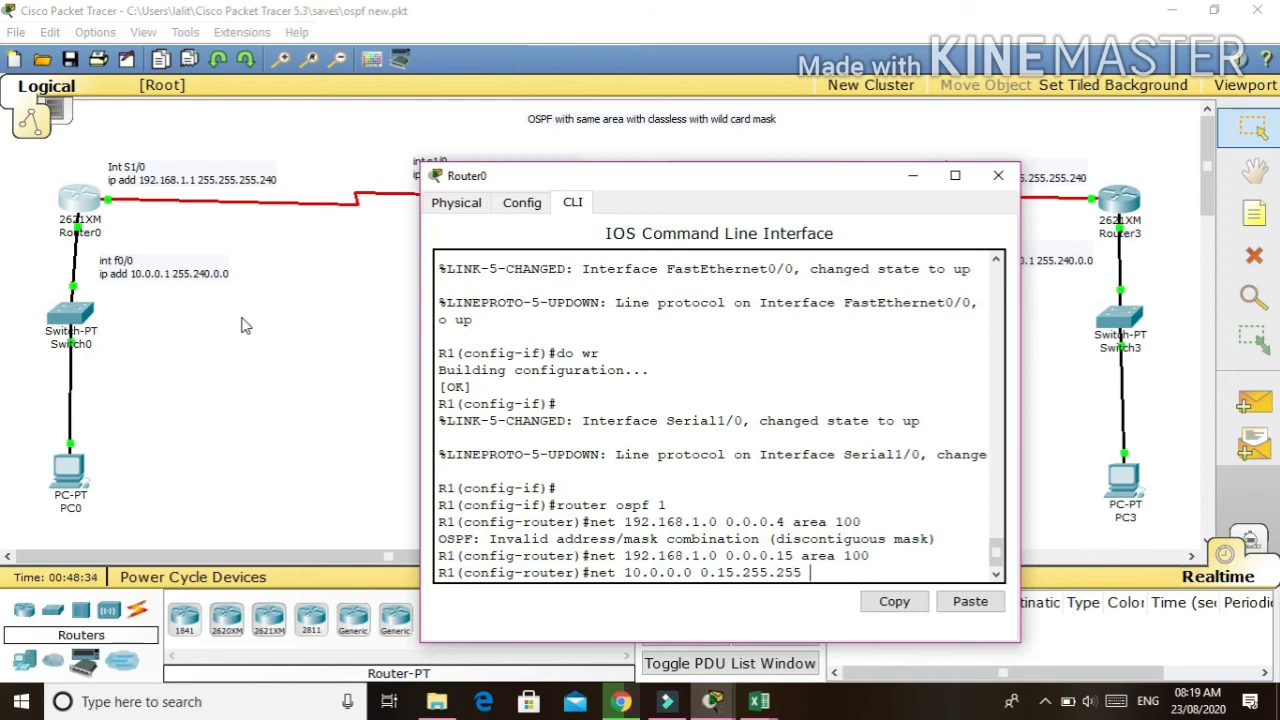
pyautogui.write('area 100')
pyautogui.press('Return')
# - Save Router0's configuration with do wr and close its window
pyautogui.write('d')
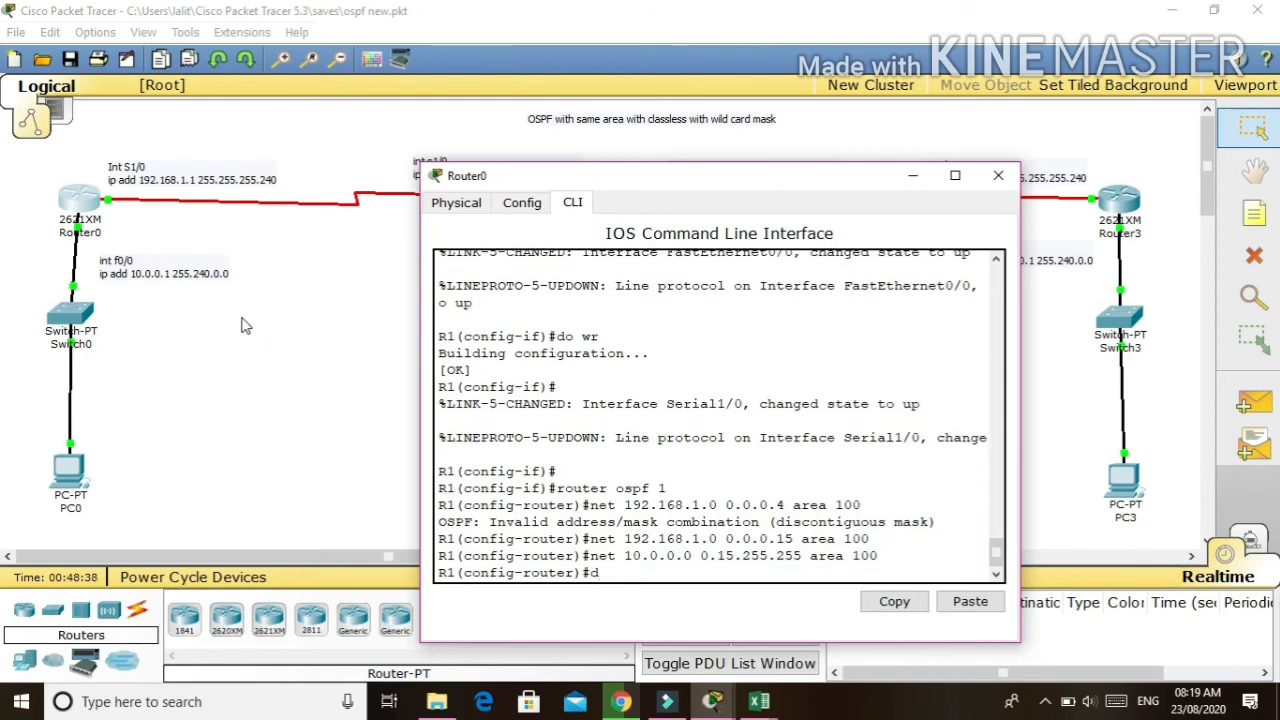
pyautogui.write('o wr')
pyautogui.press('Return')
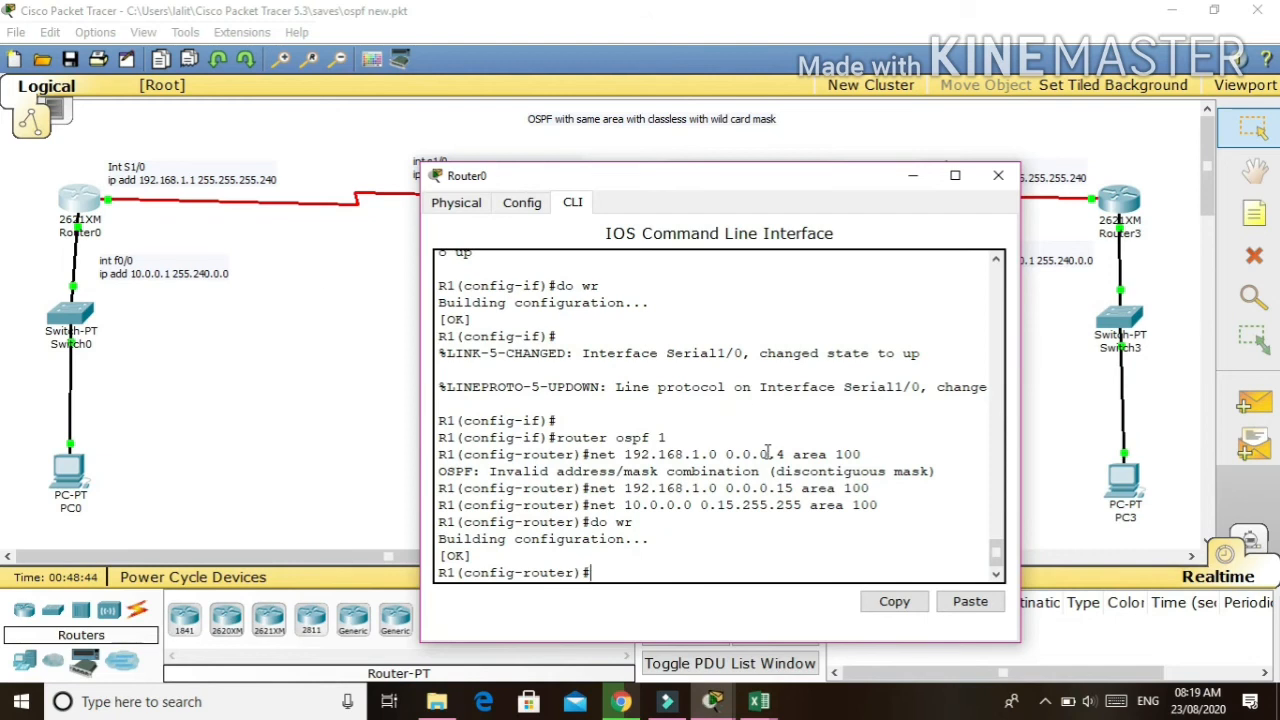
pyautogui.moveTo(721, 489); pyautogui.dragTo(598, 505)
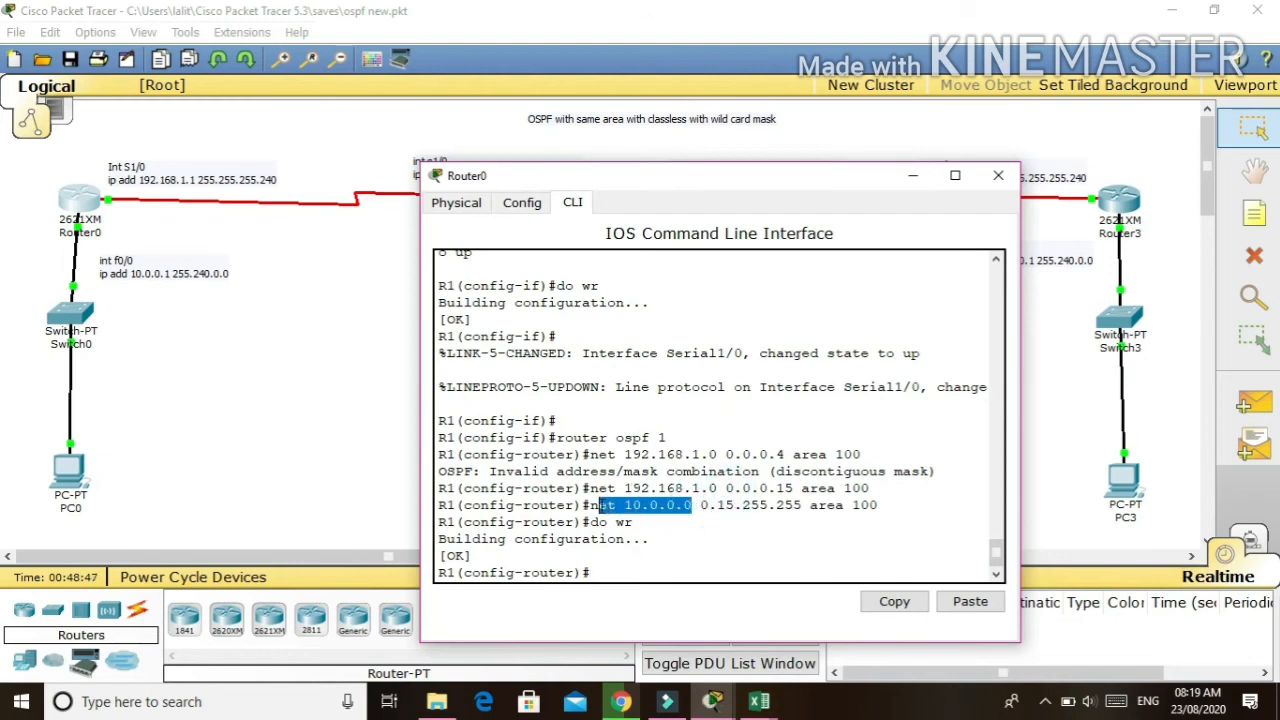
pyautogui.click(684, 562)
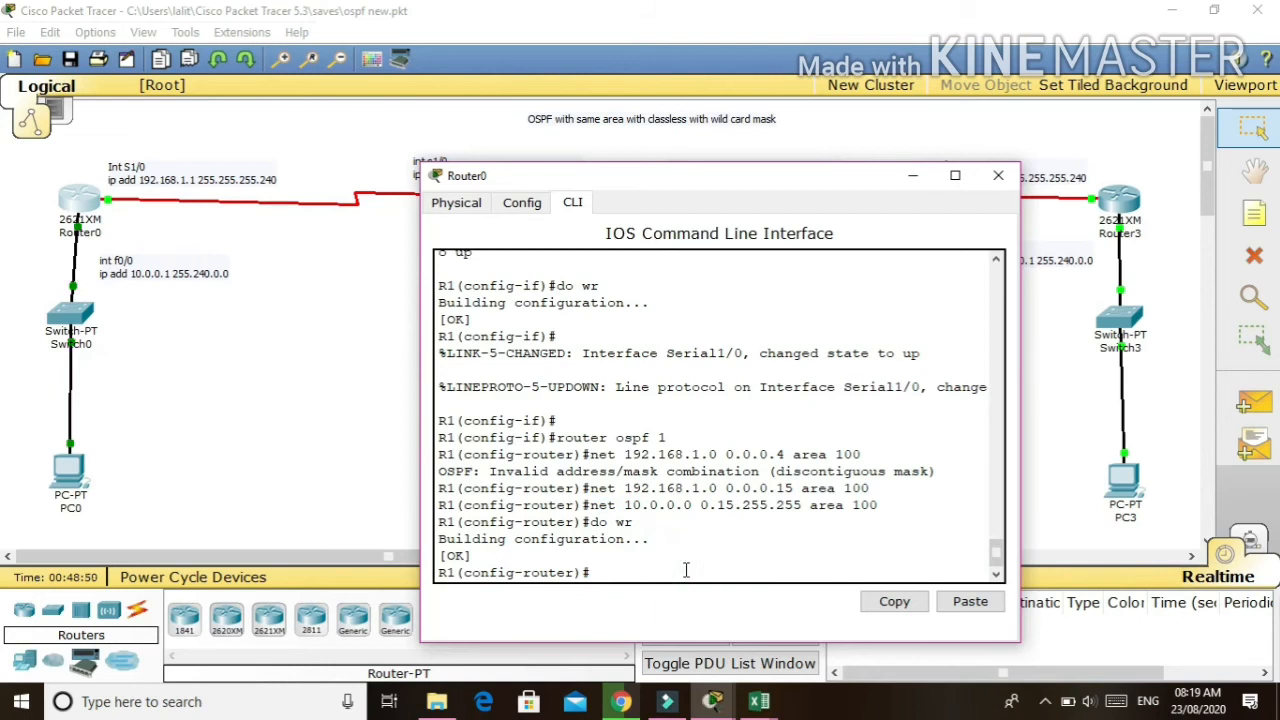
pyautogui.press('Return')
pyautogui.press('Return')
pyautogui.press('Escape')
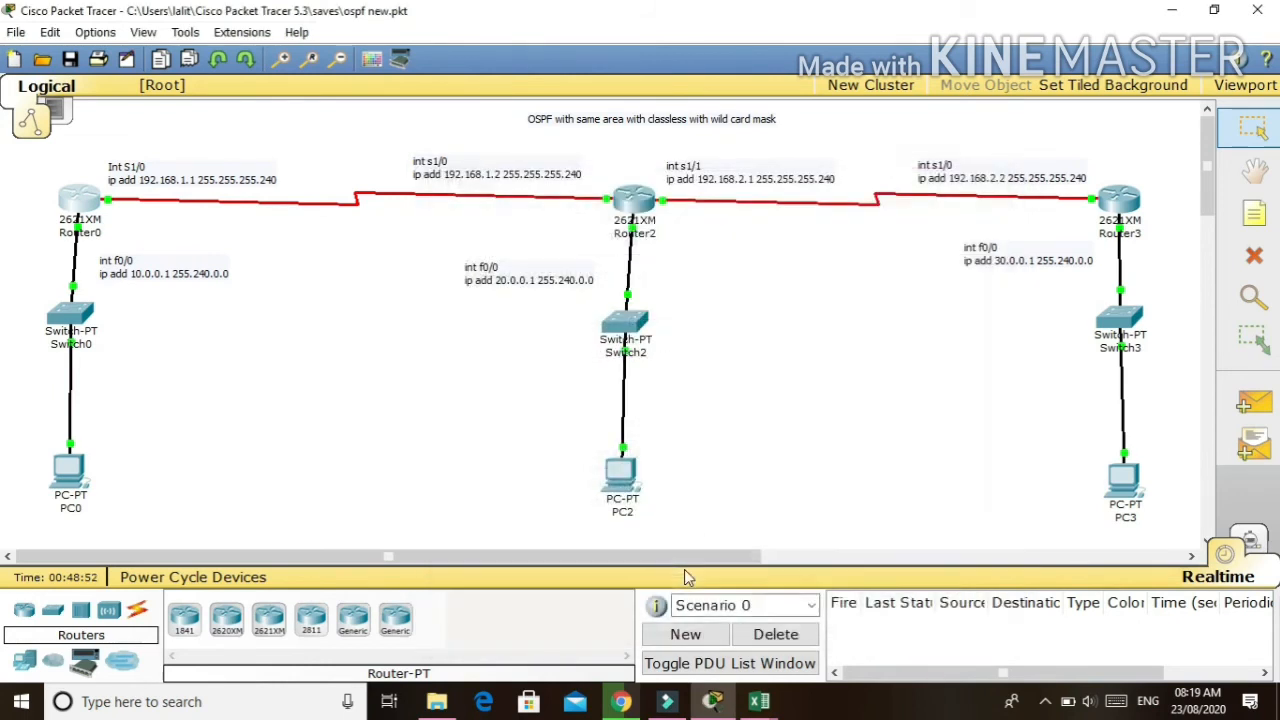
# - Open Router2's command line at a fresh configuration prompt
pyautogui.click(640, 203)
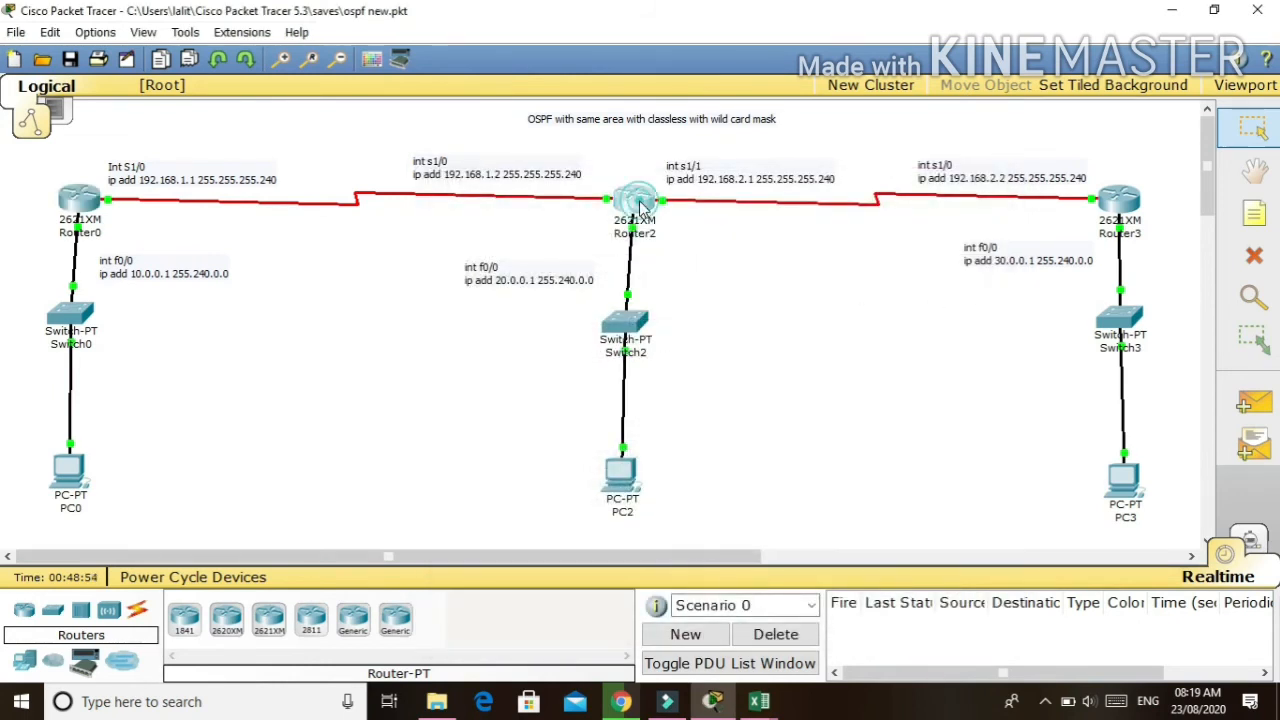
pyautogui.press('Return')
pyautogui.press('Return')
pyautogui.press('Return')
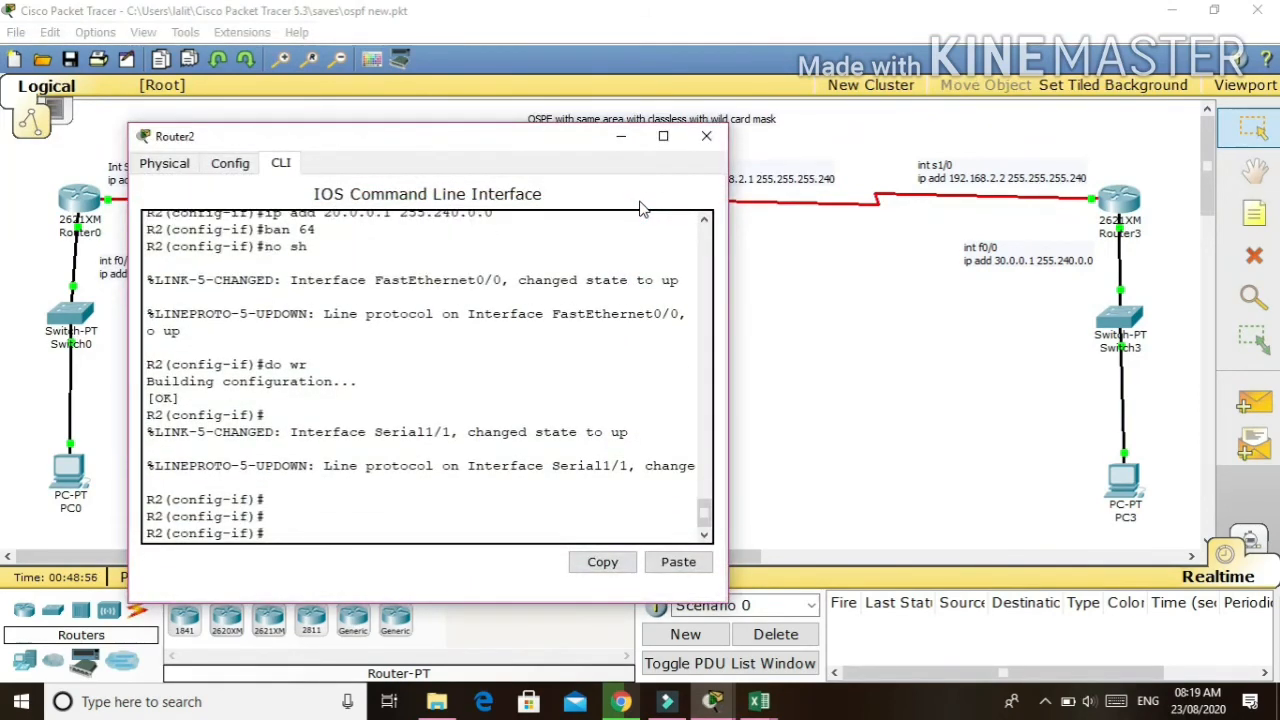
pyautogui.write('router')
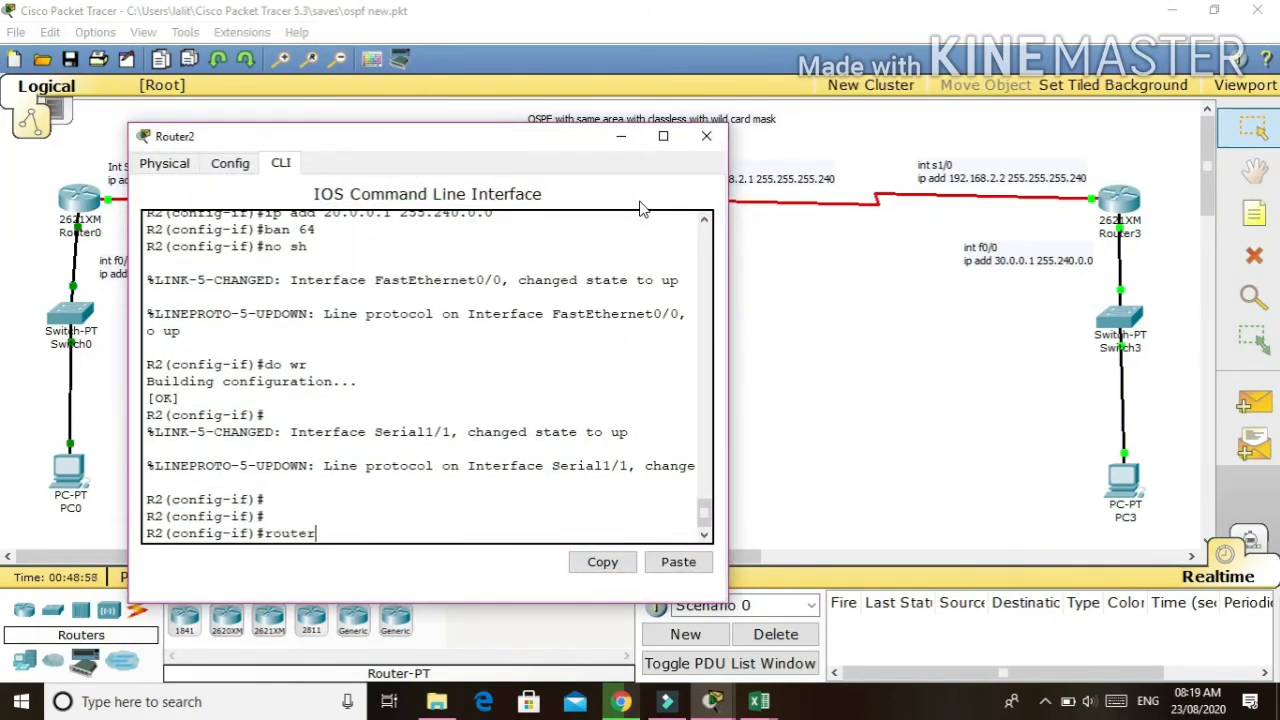
pyautogui.press('BackSpace')
pyautogui.press('BackSpace')
pyautogui.press('BackSpace')
pyautogui.press('BackSpace')
pyautogui.press('BackSpace')
pyautogui.press('BackSpace')
pyautogui.write('in')
pyautogui.press('BackSpace')
pyautogui.press('BackSpace')
pyautogui.press('BackSpace')
pyautogui.press('BackSpace')
# - Start OSPF routing process 1 on Router2
pyautogui.write('ro')
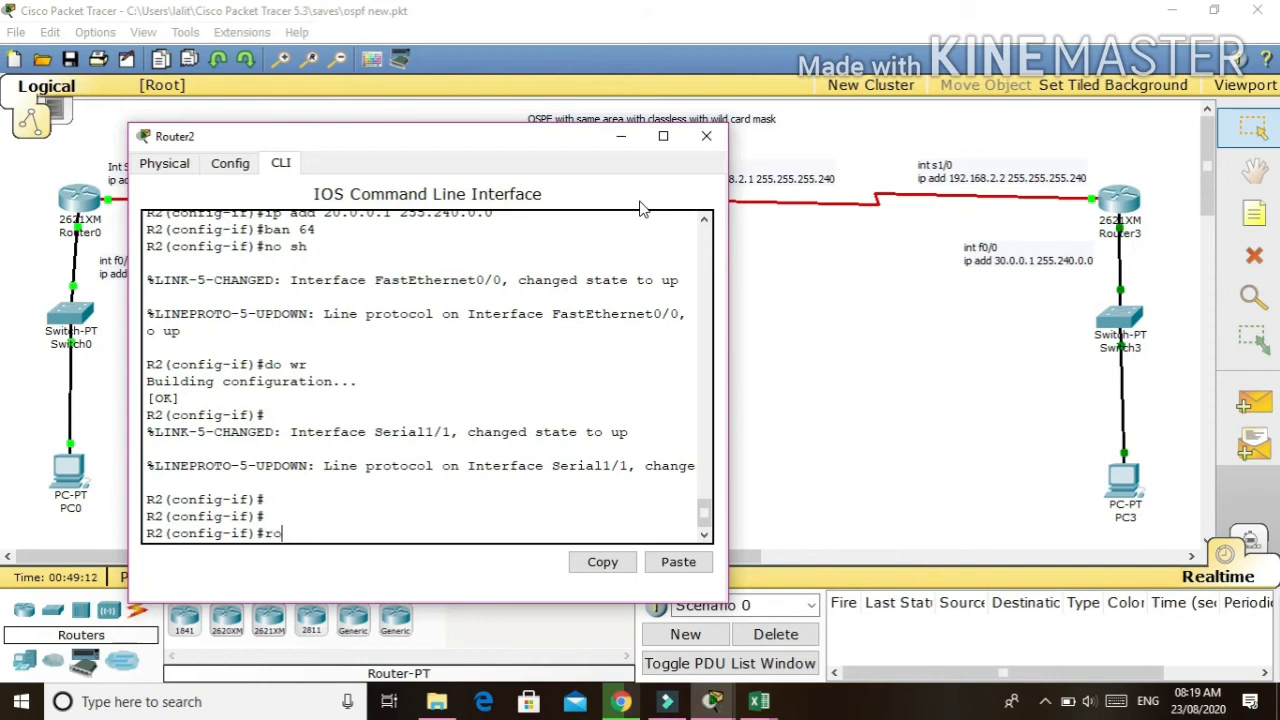
pyautogui.write('uter ospf 1')
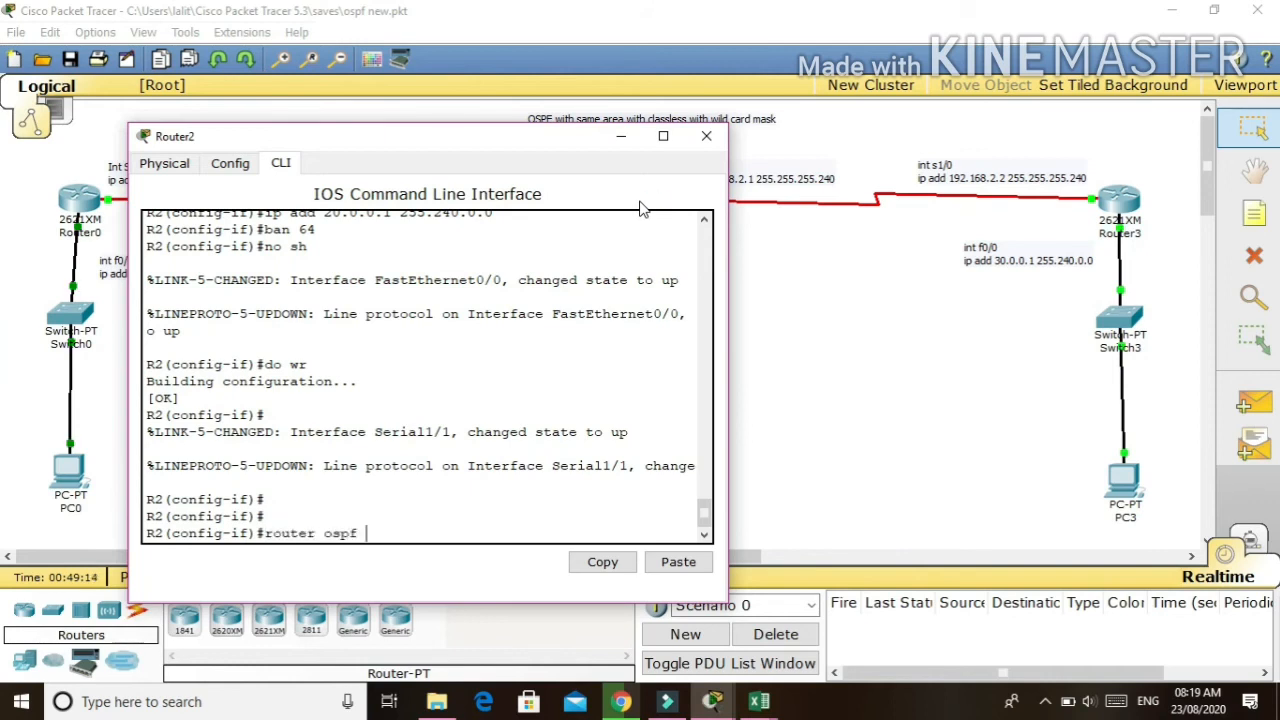
pyautogui.press('Return')
# - Advertise network 192.168.1.0 with wildcard mask 0.0.0.15 in OSPF area 100 on Router2
pyautogui.write('net 192.168')
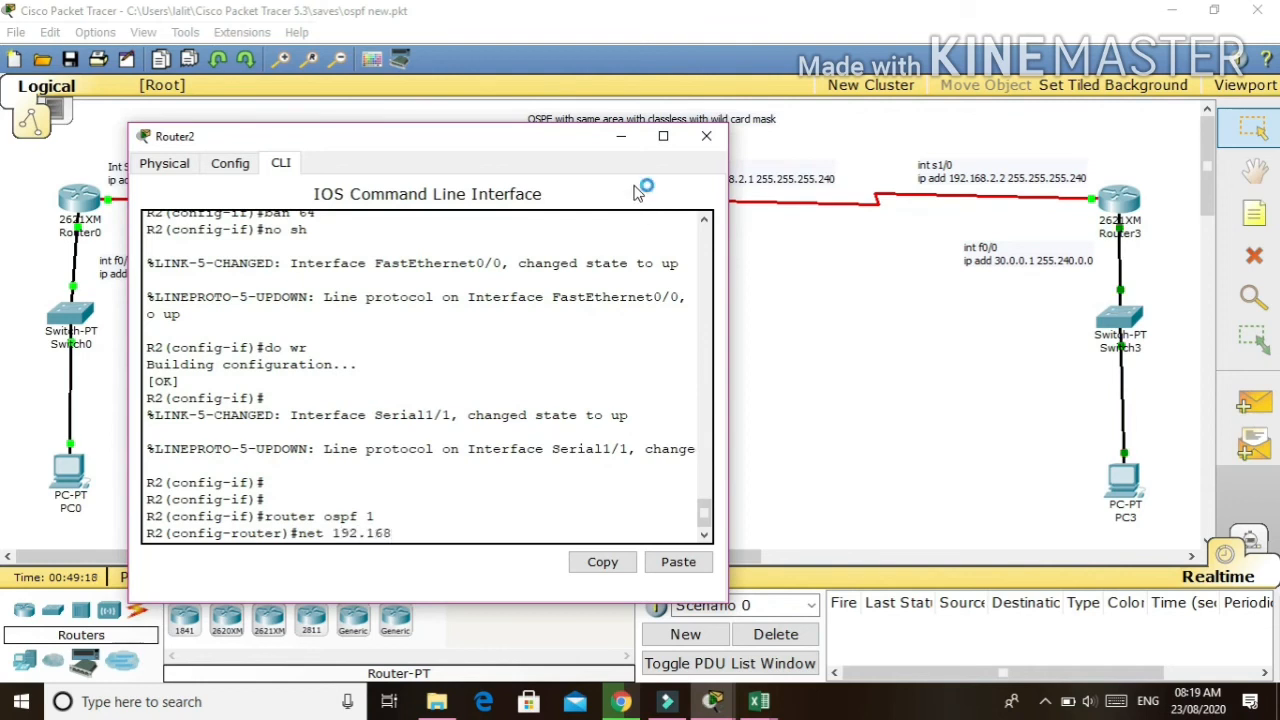
pyautogui.moveTo(563, 152); pyautogui.dragTo(693, 278)
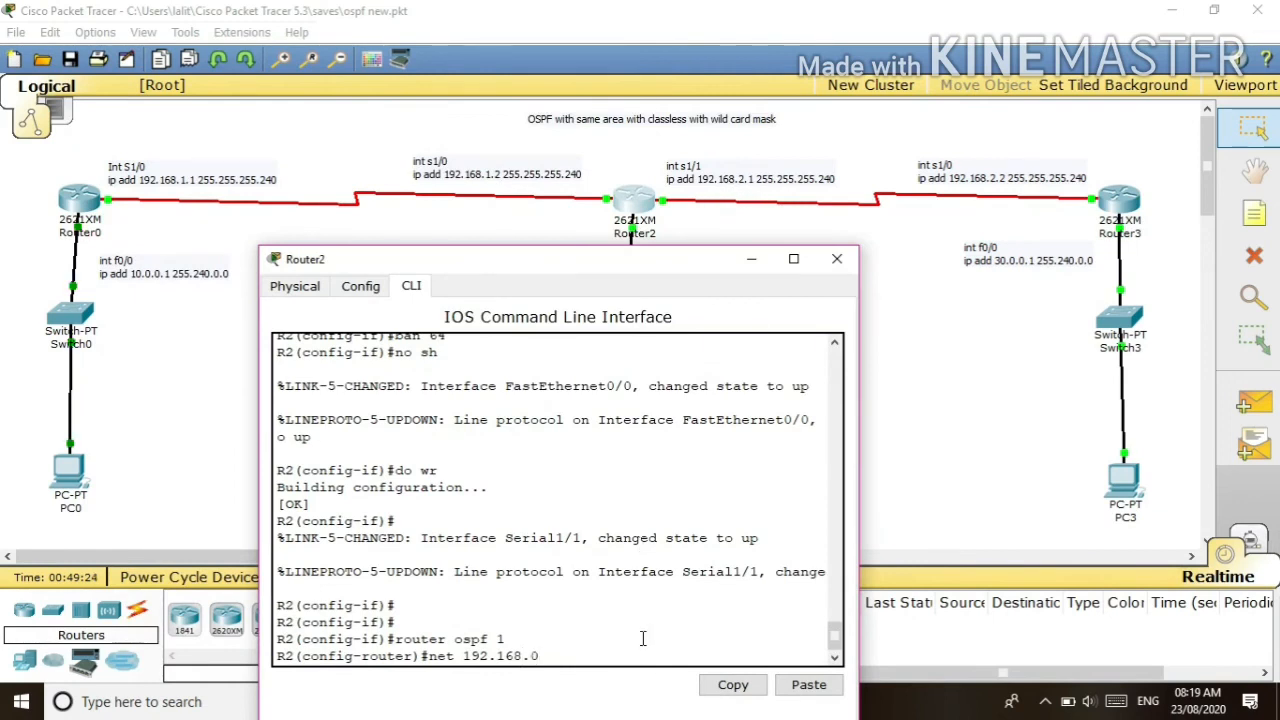
pyautogui.write('0.0.0.3')
pyautogui.press('BackSpace')
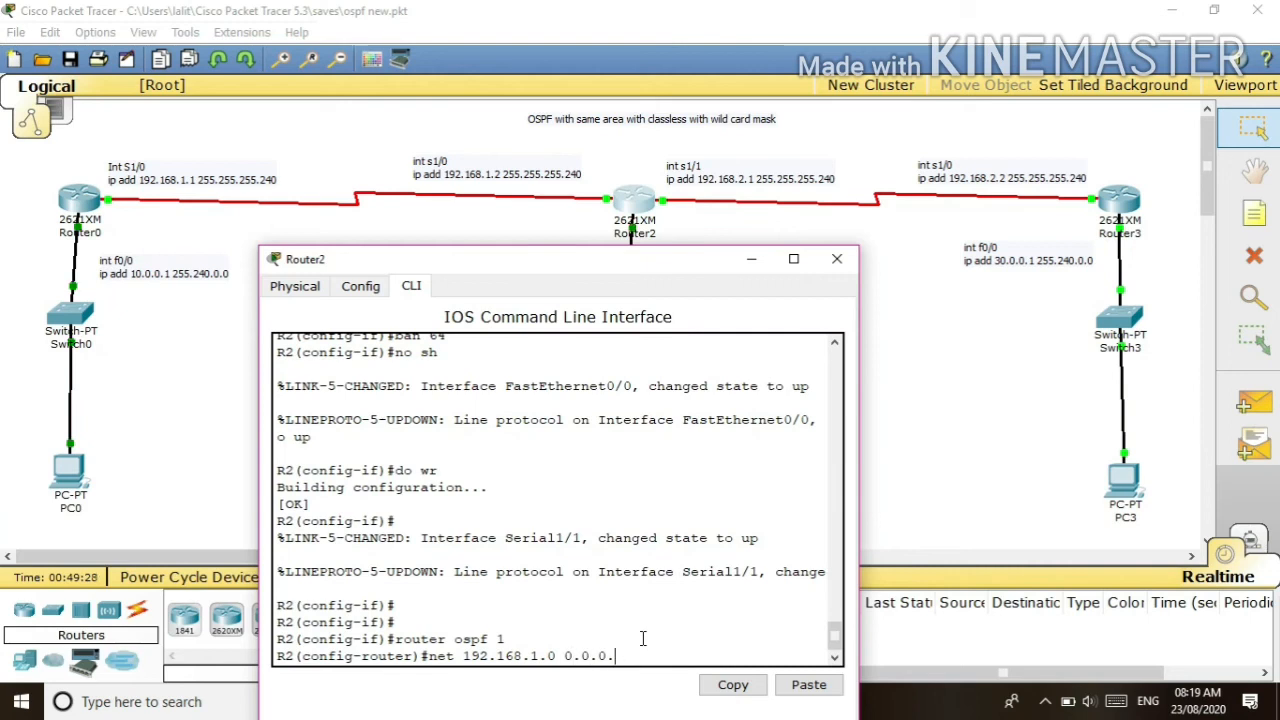
pyautogui.write('15 area 100')
pyautogui.press('Return')
# - Advertise network 192.168.2.0 with wildcard mask 0.0.0.15 in OSPF area 100 on Router2
pyautogui.write('n')
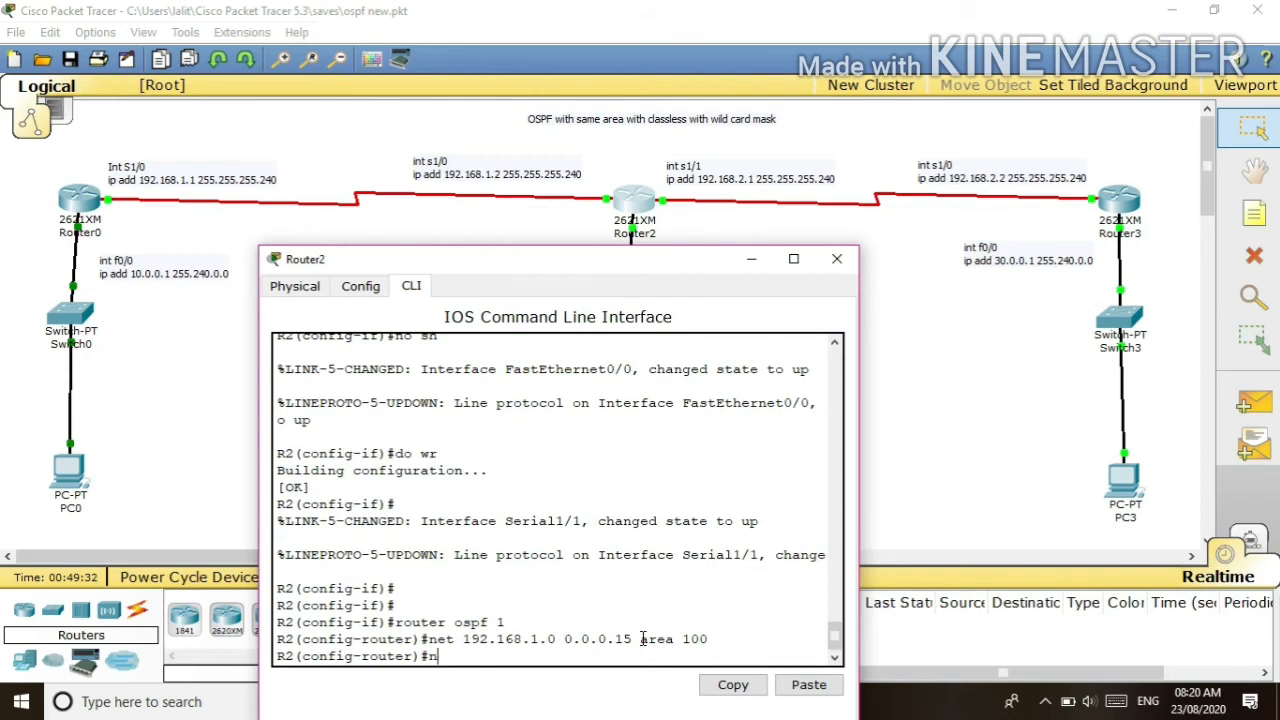
pyautogui.write('et 192.1')
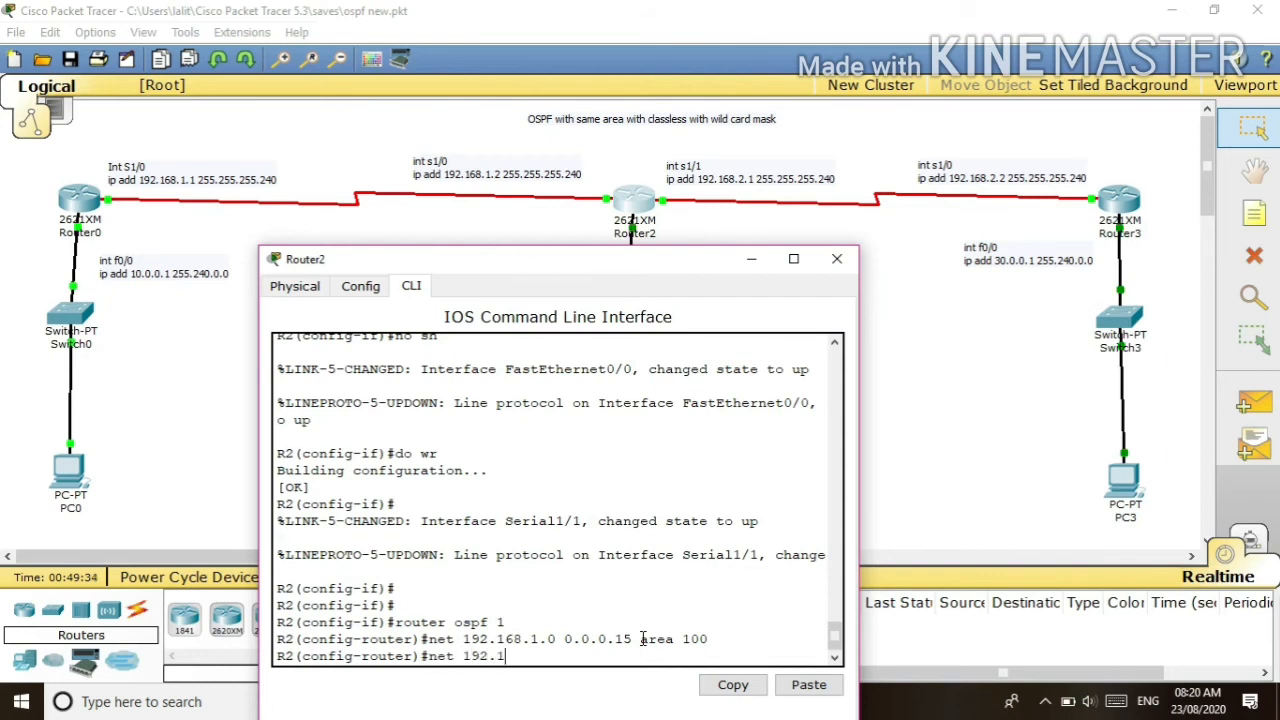
pyautogui.write('68.2.0 0')
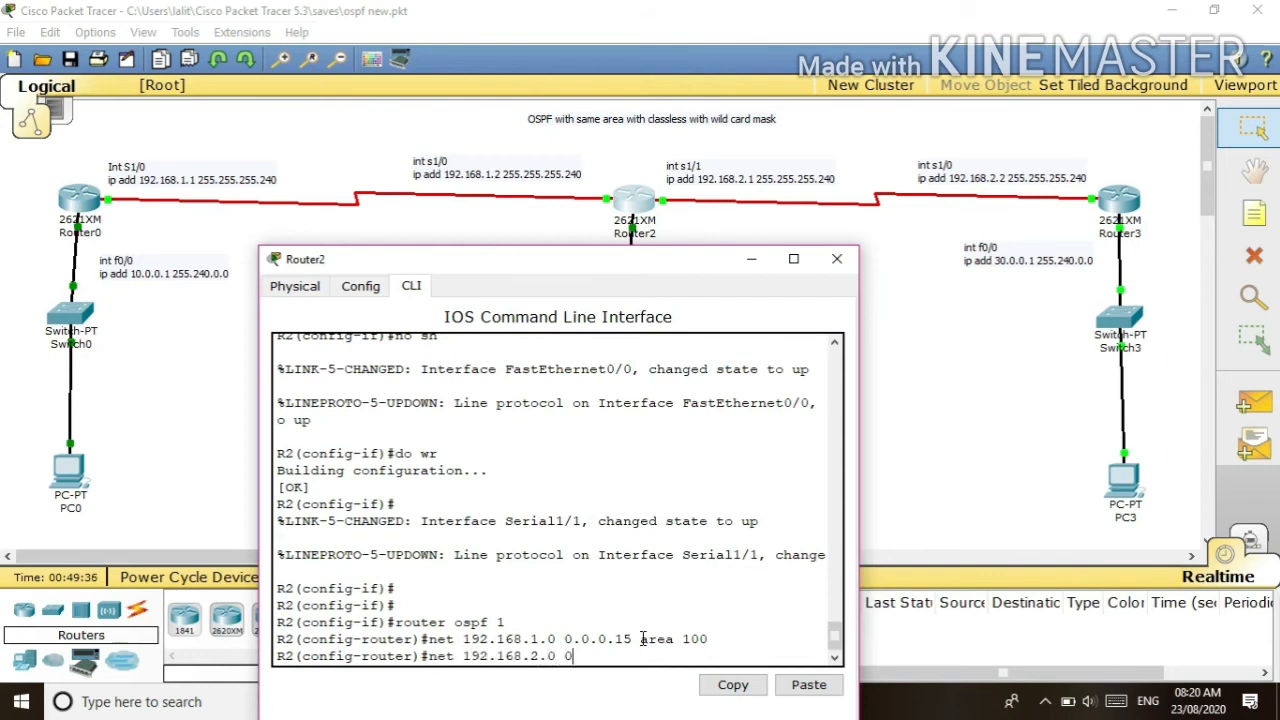
pyautogui.write('.0.0.')
pyautogui.write('15a')
pyautogui.write(' a')
pyautogui.write('rea 100')
pyautogui.press('Return')
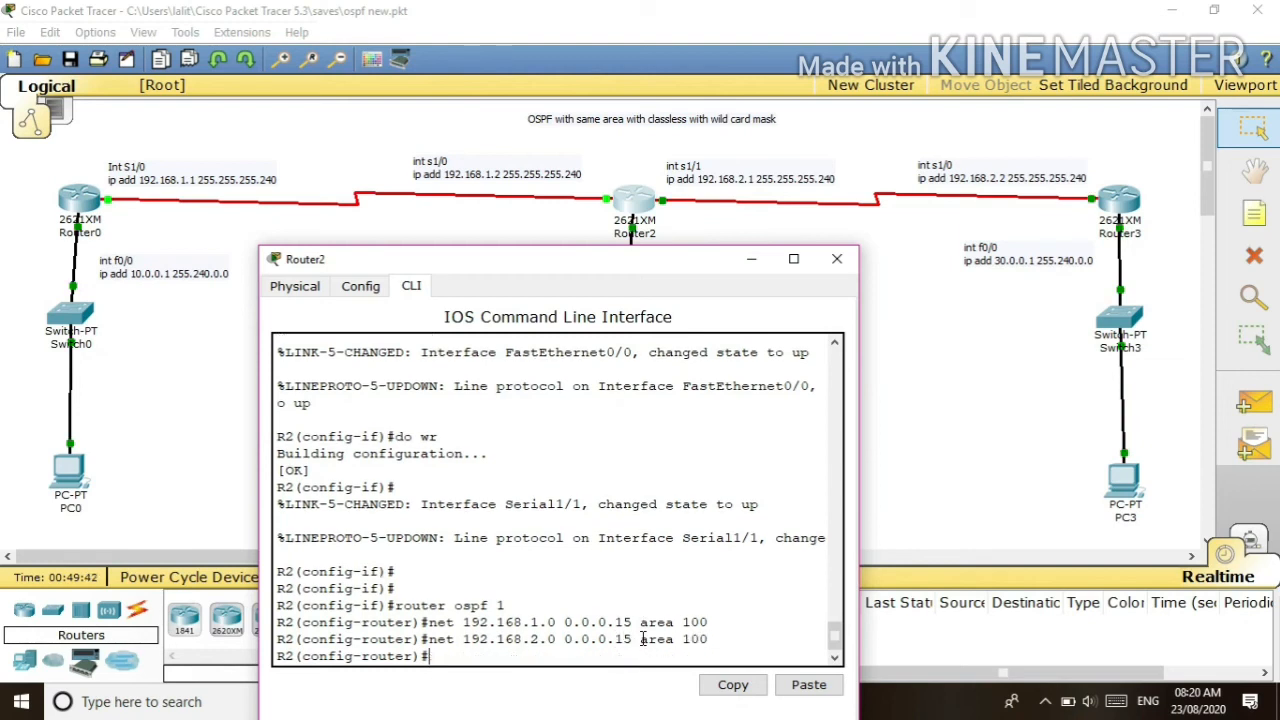
# - Advertise network 20.0.0.0 with wildcard mask 0.15.255.255 in OSPF area 100 on Router2
pyautogui.write('net 20.0.0.0')
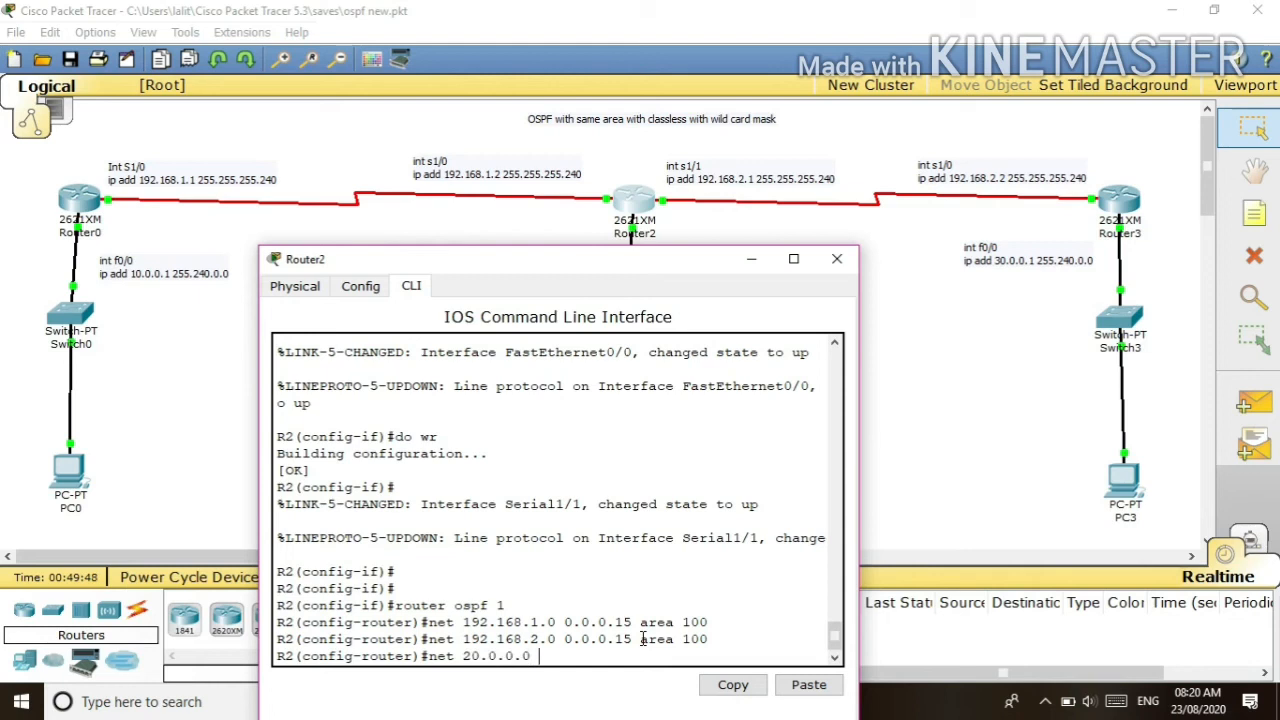
pyautogui.write(' 0.15.255.255 area 100')
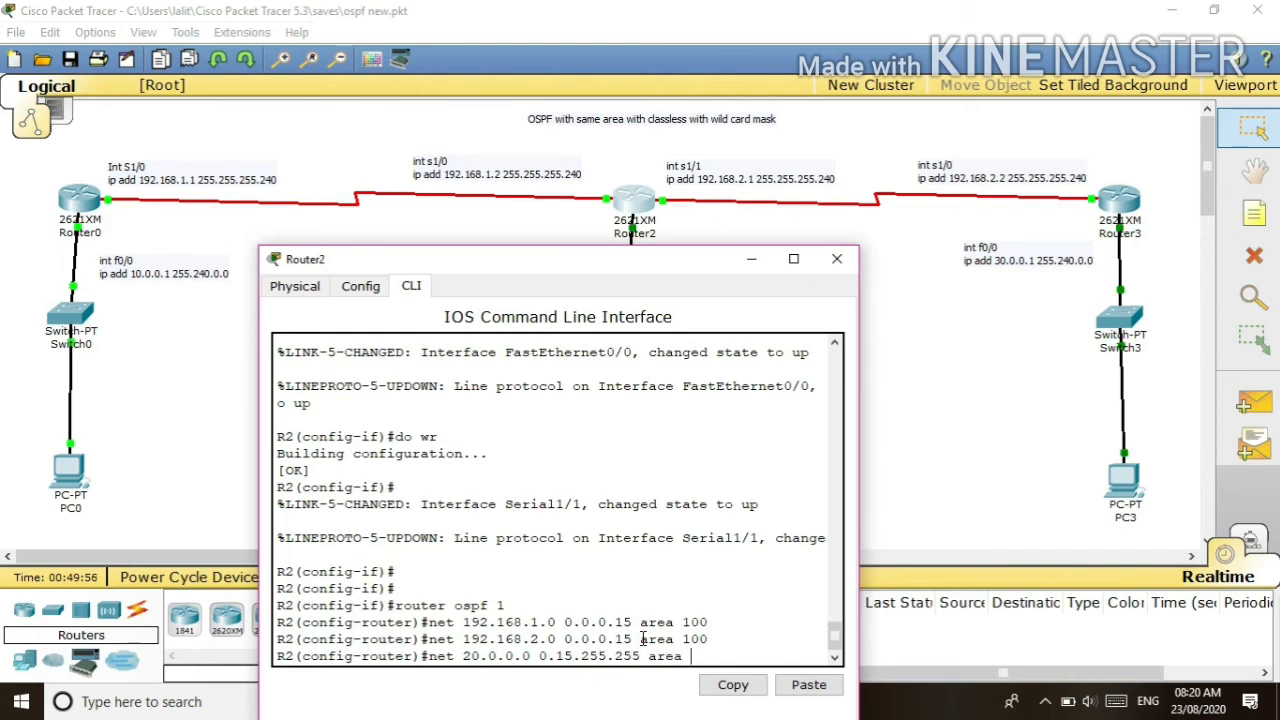
pyautogui.press('Return')
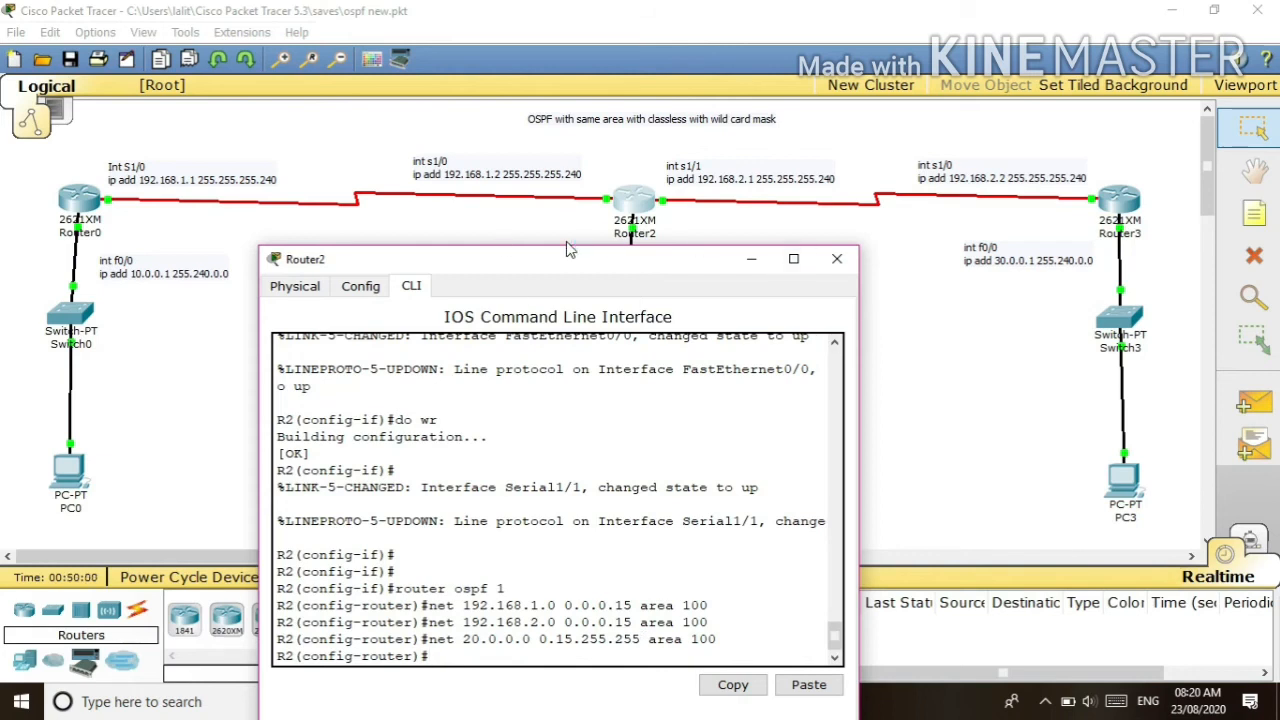
# - Widen Router2's window to review its OSPF network commands against the topology, and close the window
pyautogui.moveTo(571, 252); pyautogui.dragTo(571, 282)
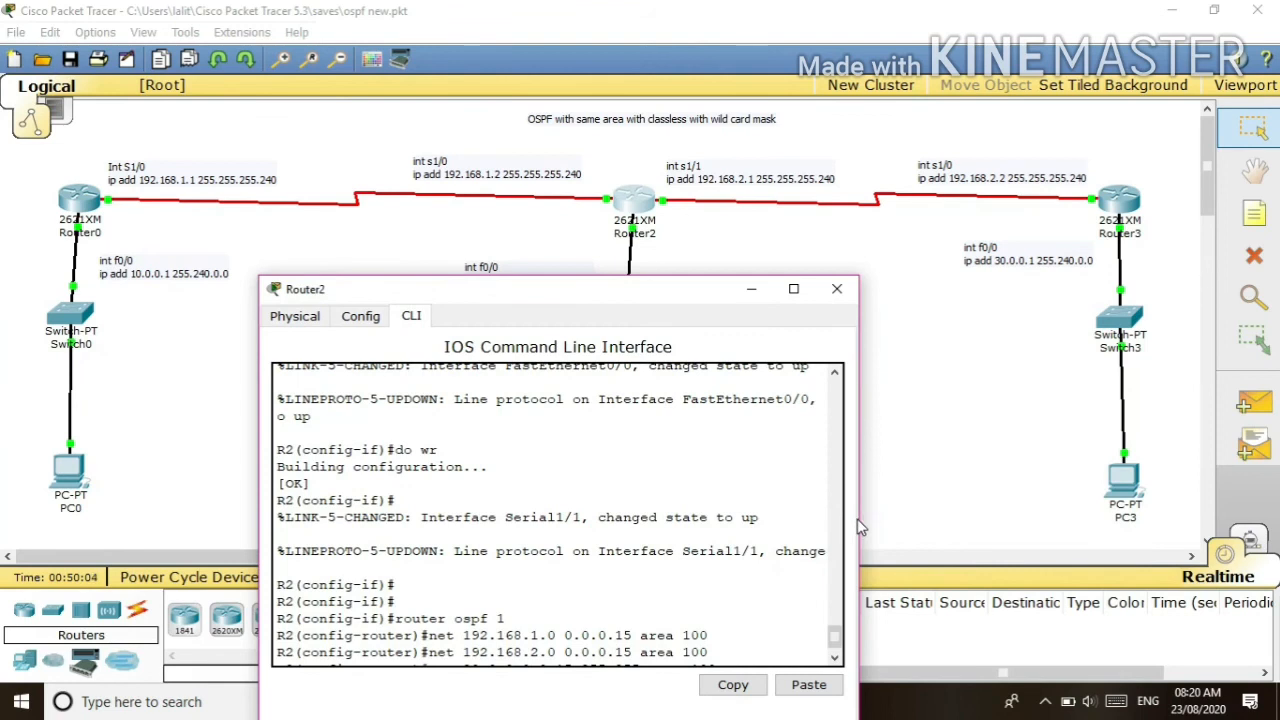
pyautogui.moveTo(858, 520); pyautogui.dragTo(1080, 472)
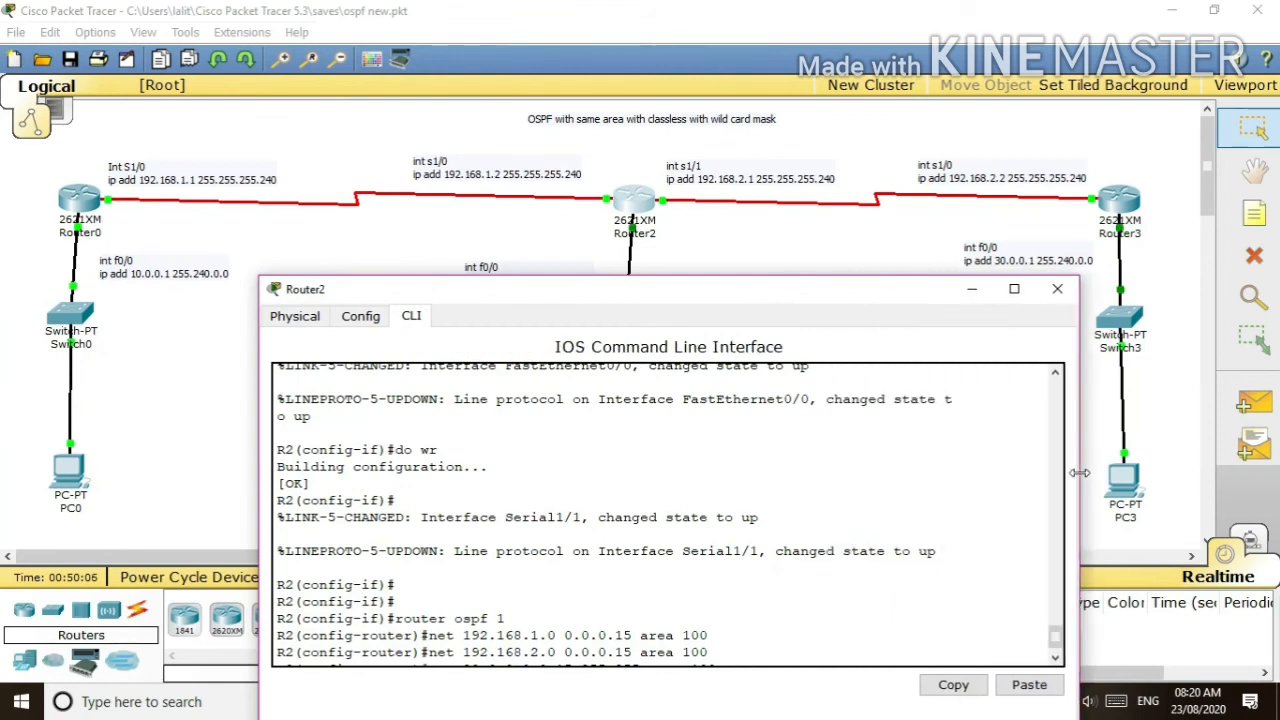
pyautogui.scroll(-1, 611, 461)
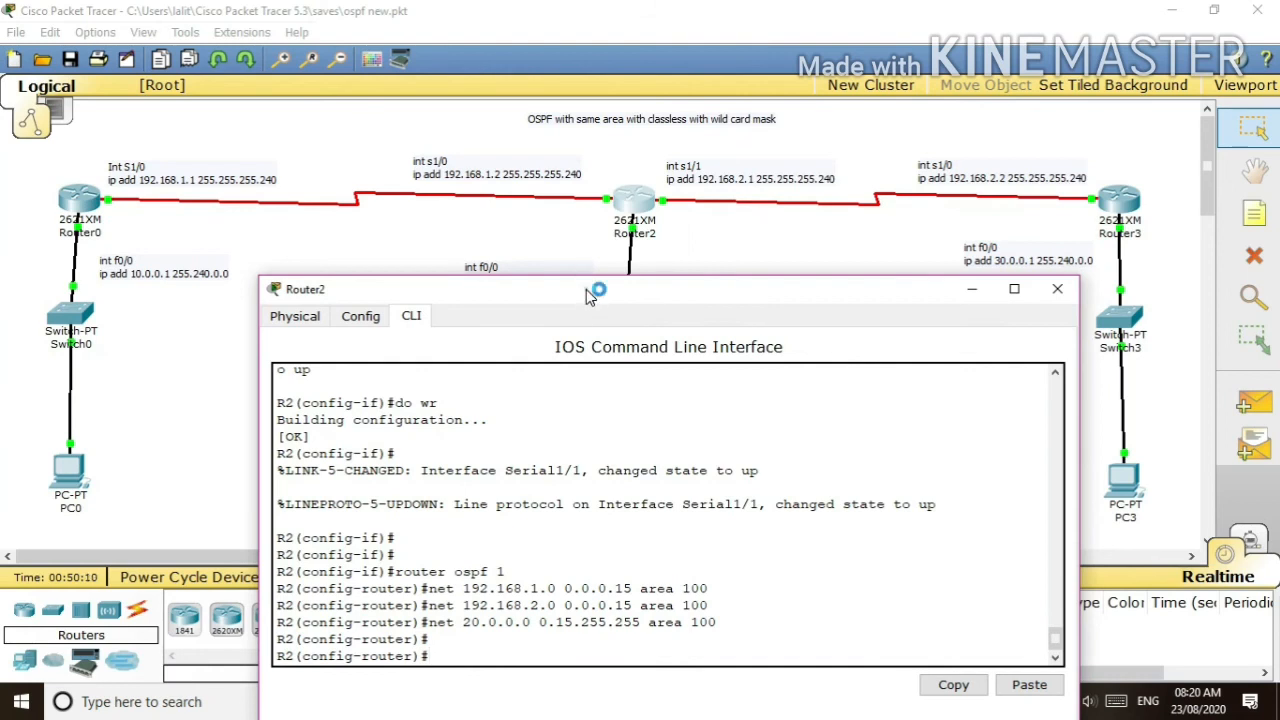
pyautogui.moveTo(583, 284)
pyautogui.mouseDown()
pyautogui.moveTo(603, 381)
pyautogui.moveTo(572, 260)
pyautogui.moveTo(593, 302)
pyautogui.mouseUp()
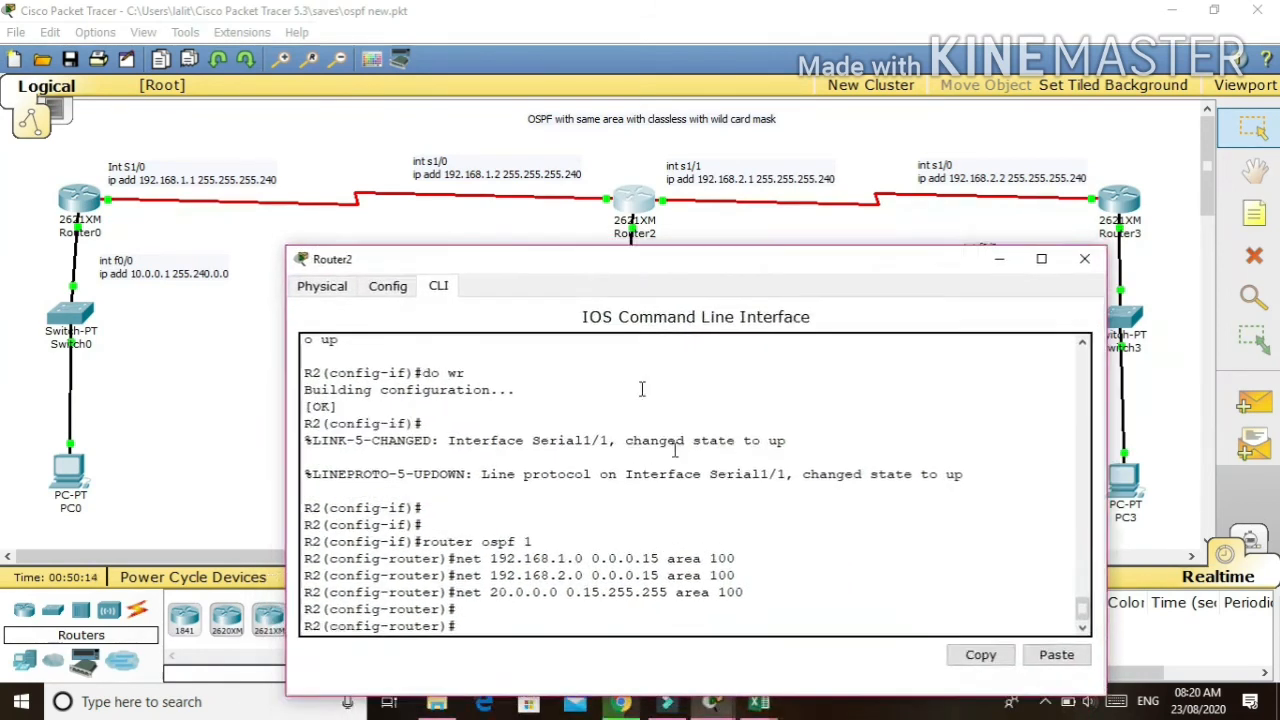
pyautogui.moveTo(788, 632); pyautogui.dragTo(440, 630)
pyautogui.click(900, 560)
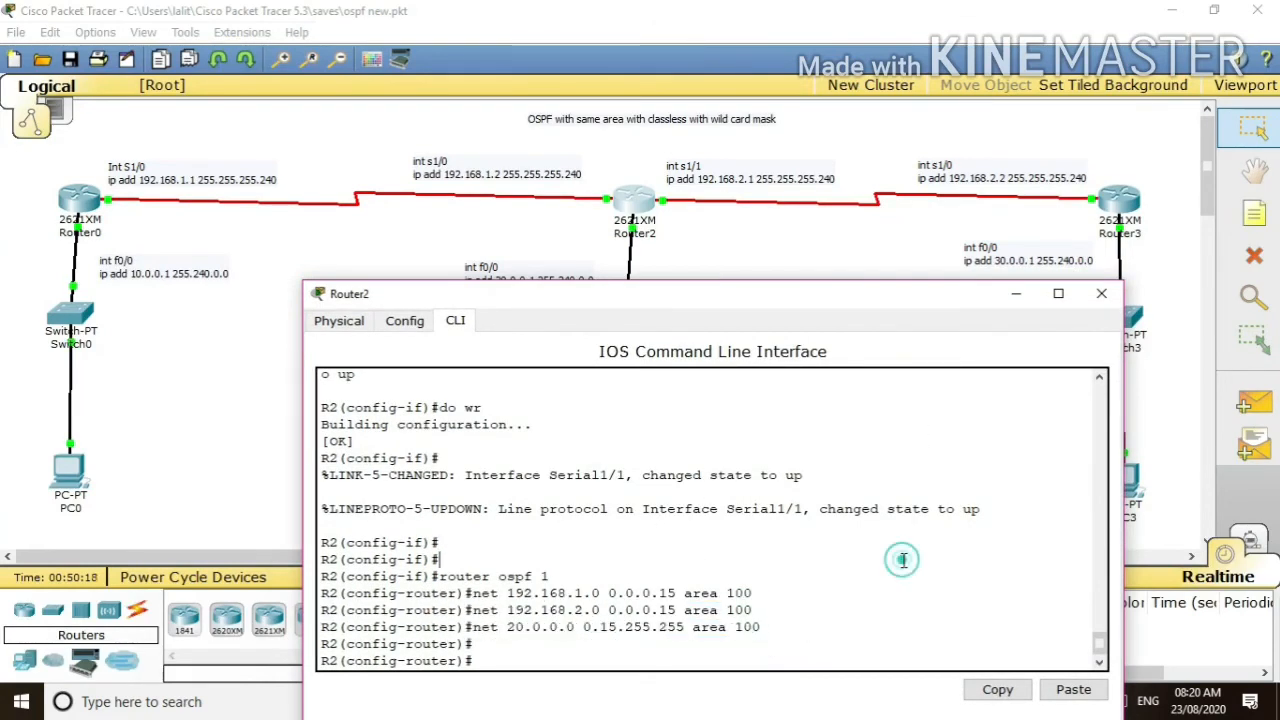
pyautogui.click(1102, 294)
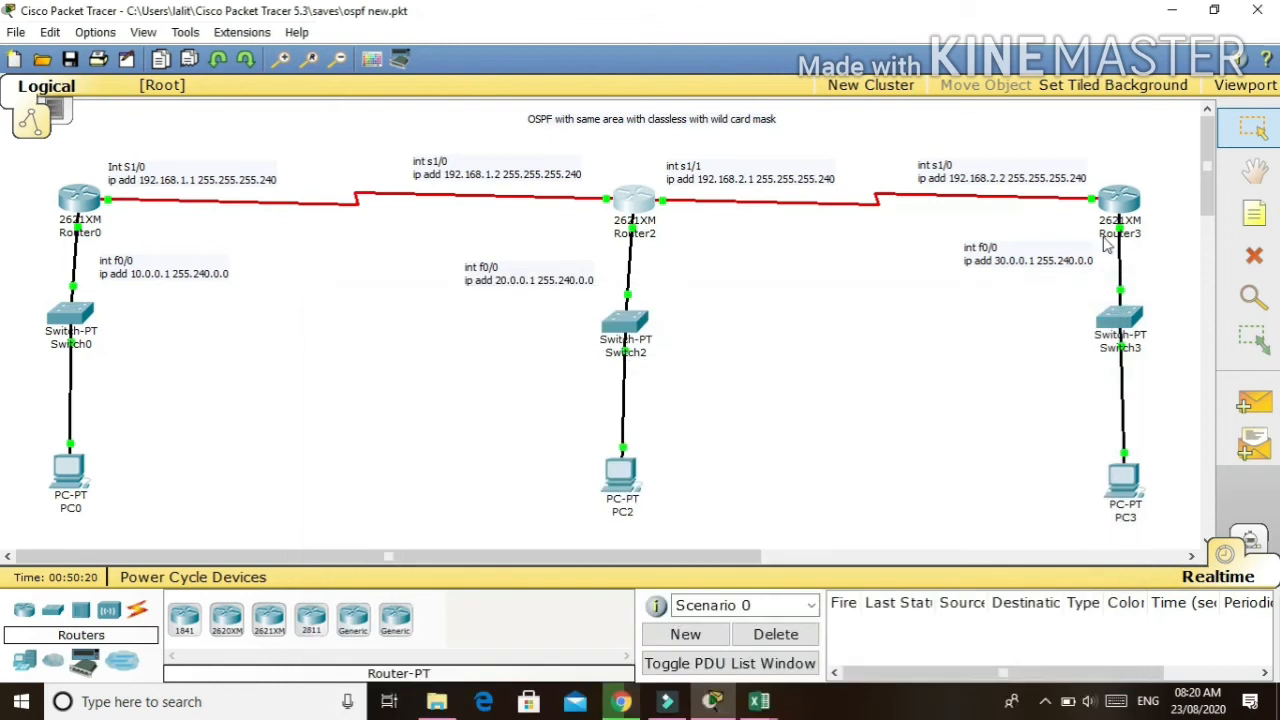
# - Open Router3's command line and start OSPF routing process 1
pyautogui.click(1117, 215)
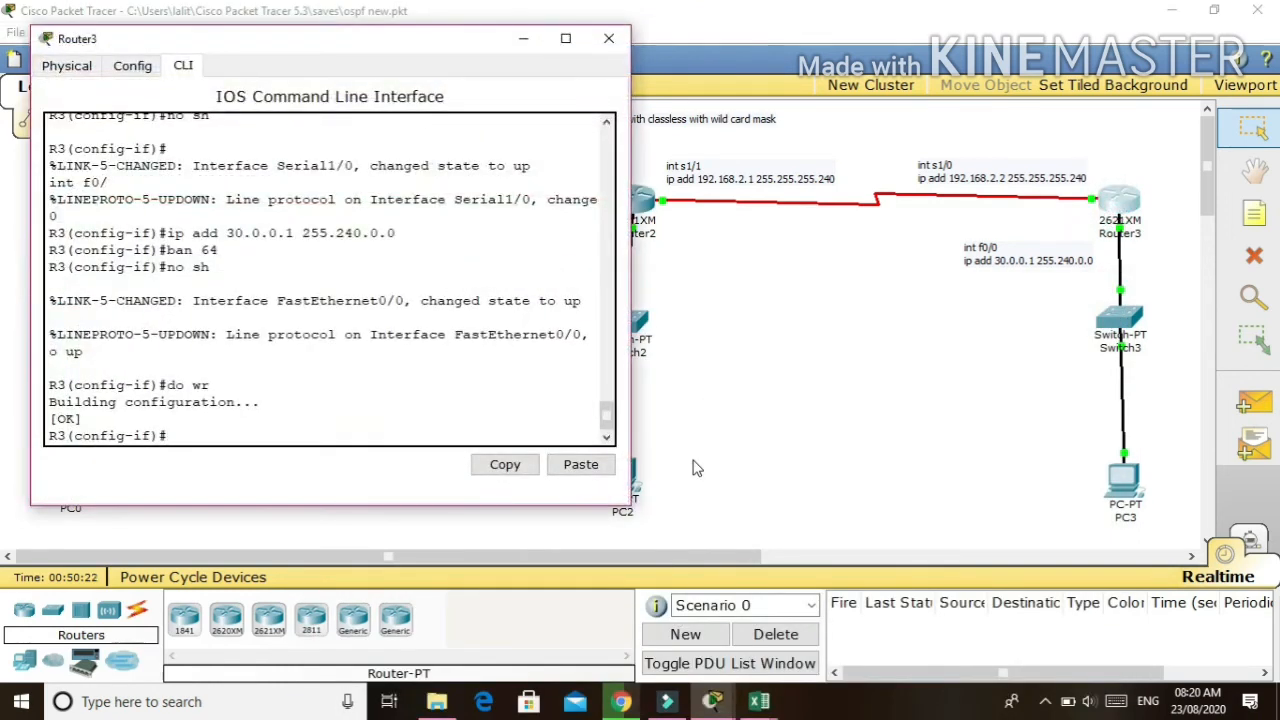
pyautogui.press('Return')
pyautogui.press('Return')
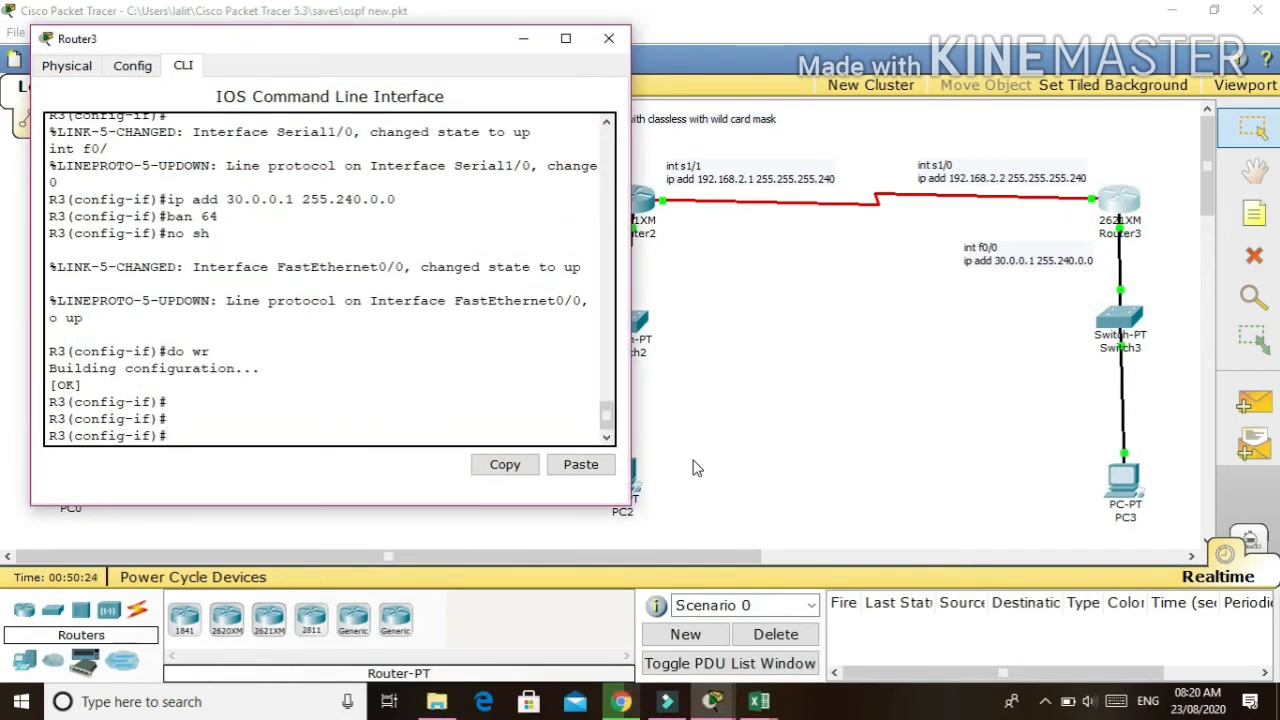
pyautogui.write('router ospf 1')
pyautogui.press('Return')
# - Advertise network 192.168.2.0 with wildcard mask 0.0.0.15 in OSPF area 100 on Router3
pyautogui.write('nfig-router)#n')
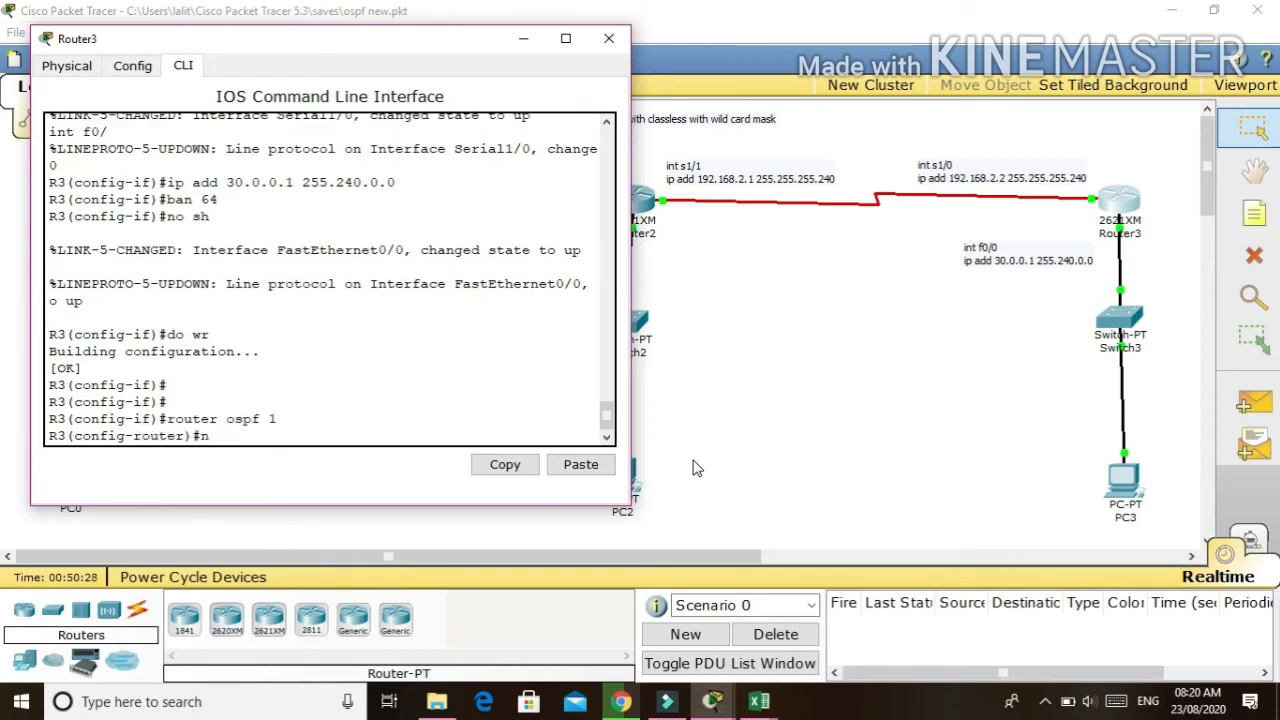
pyautogui.write('et 192.168.2.')
pyautogui.write('0 0.0.0.1')
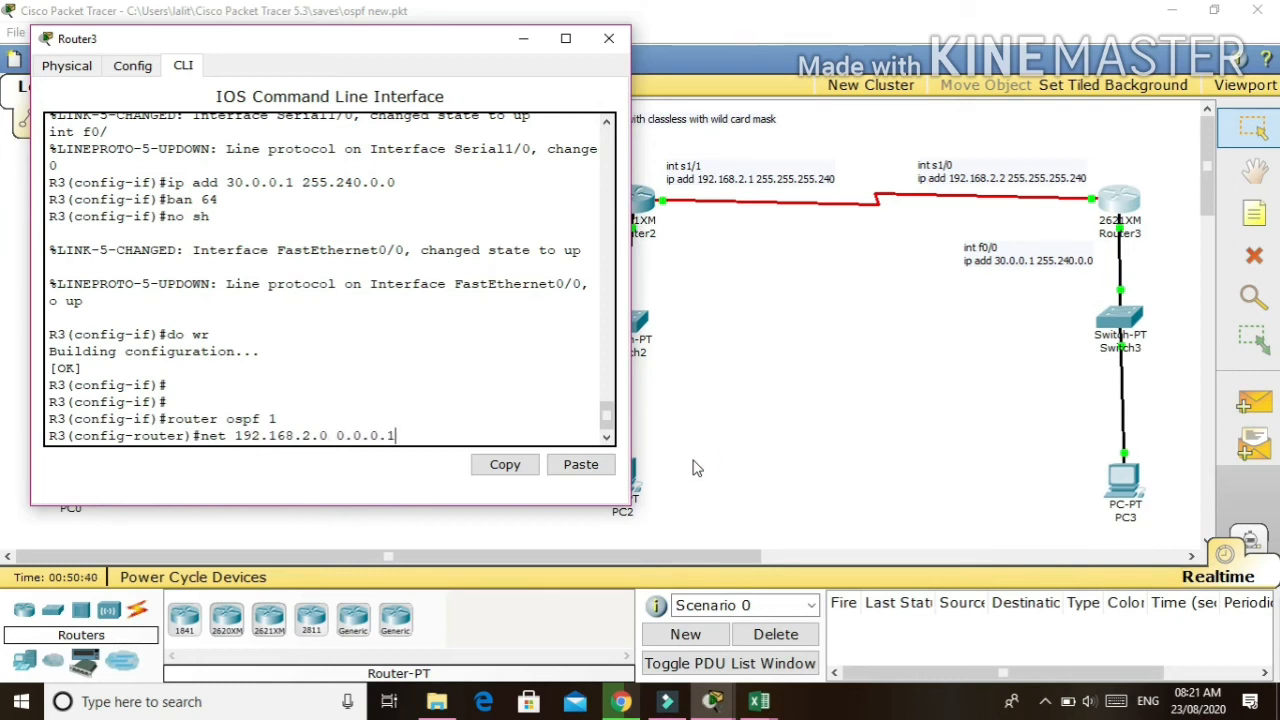
pyautogui.write('5 area 100')
pyautogui.press('Return')
# - Advertise network 30.0.0.0 with wildcard mask 0.15.255.255 in OSPF area 100 on Router3
pyautogui.write('net')
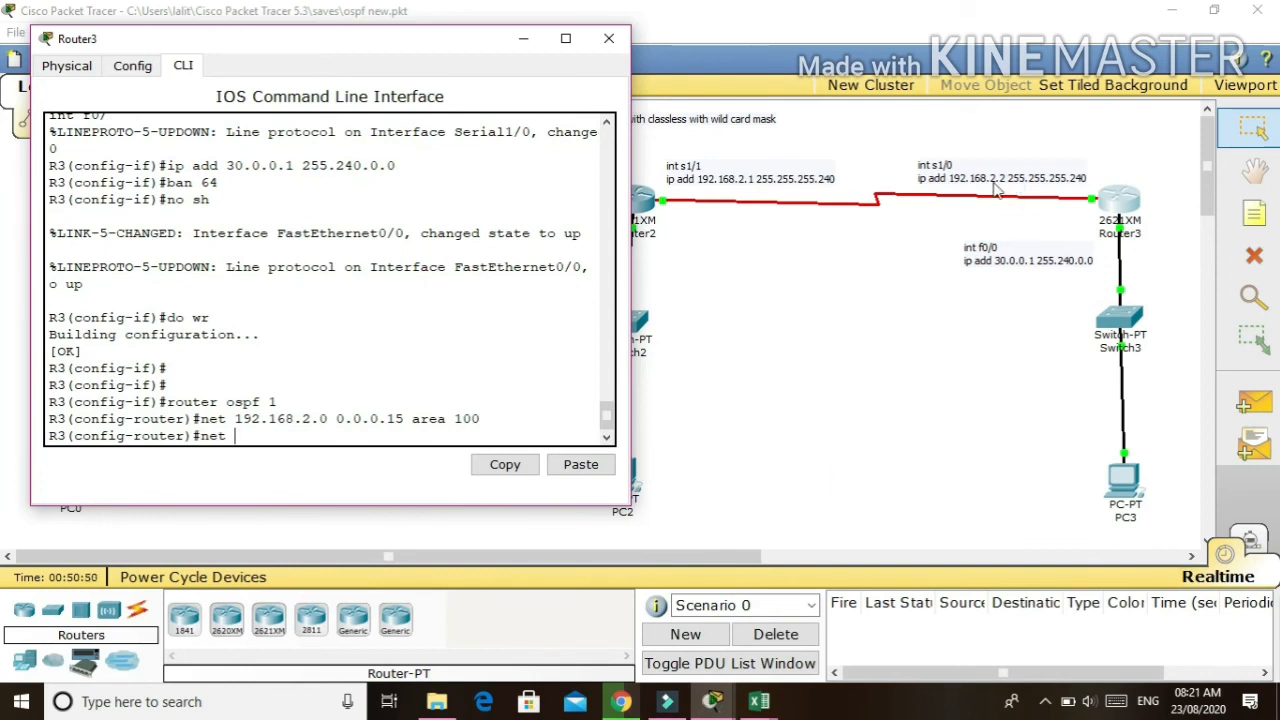
pyautogui.write('1')
pyautogui.write('0.0.0.')
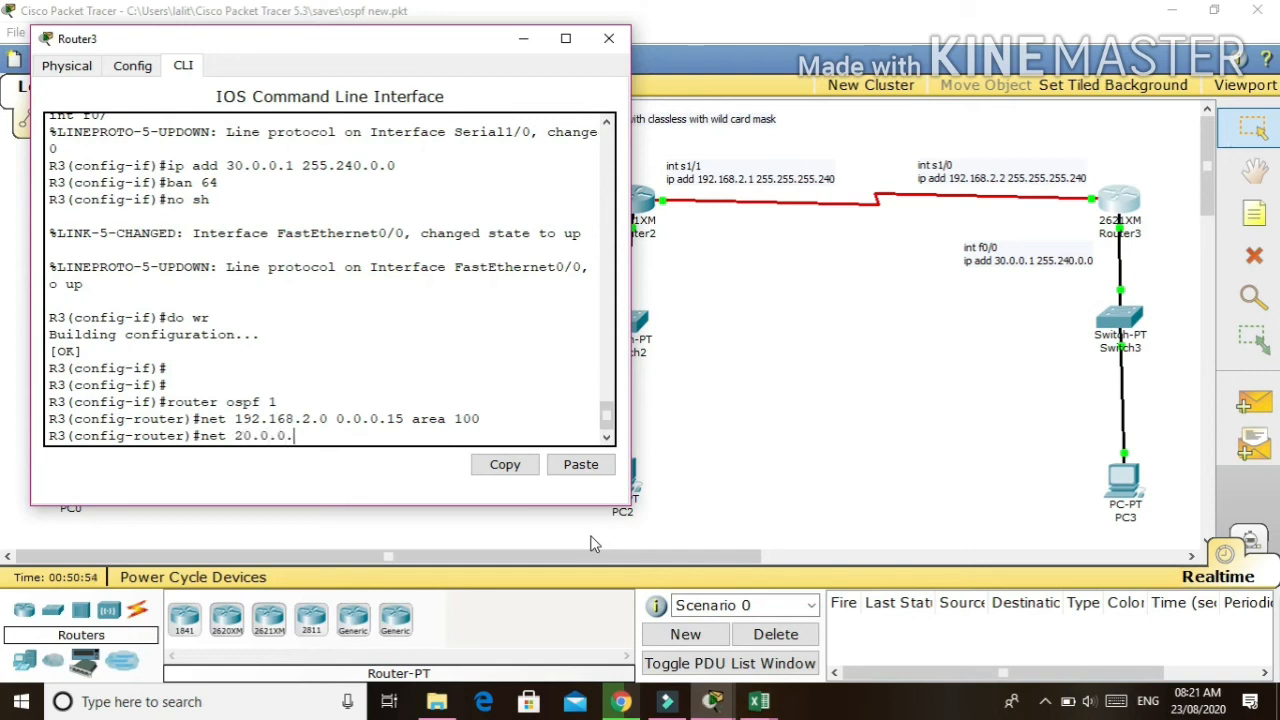
pyautogui.write('0')
pyautogui.press('BackSpace')
pyautogui.press('BackSpace')
pyautogui.press('BackSpace')
pyautogui.press('BackSpace')
pyautogui.press('BackSpace')
pyautogui.press('BackSpace')
pyautogui.press('BackSpace')
pyautogui.press('BackSpace')
pyautogui.write('30.0.0.0 0.15.255.2')
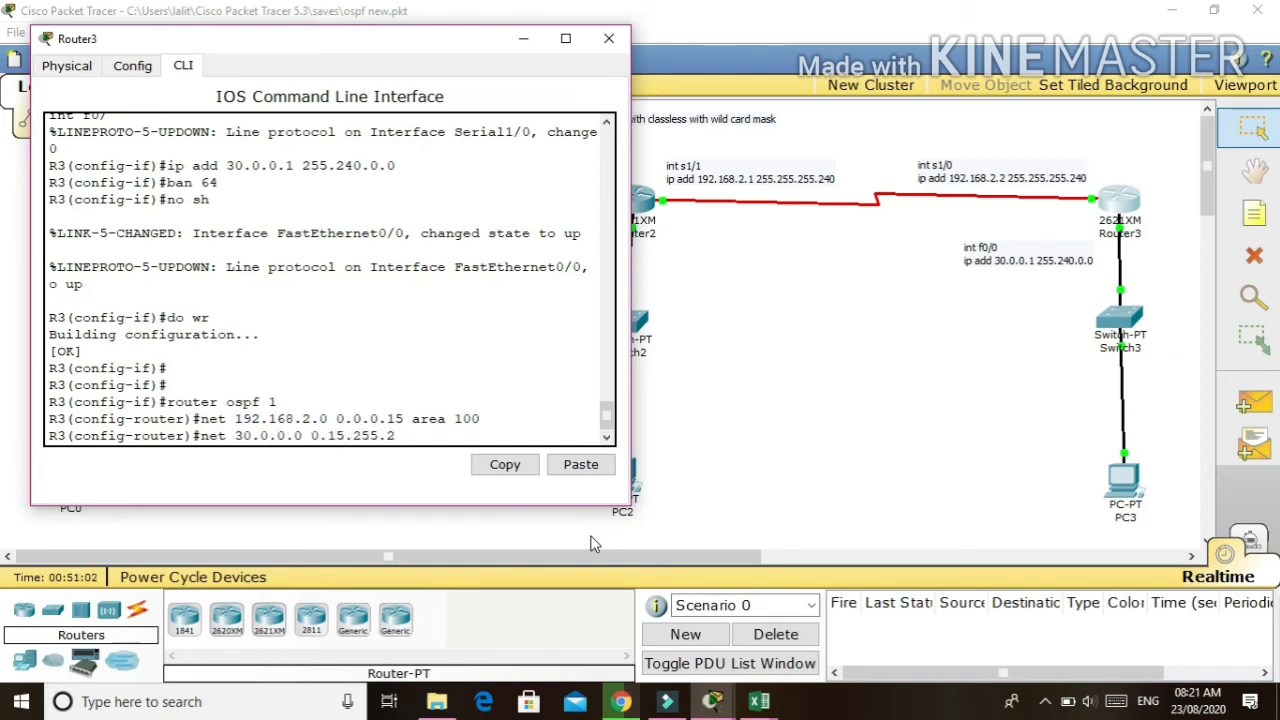
pyautogui.write('55 area 100')
pyautogui.press('Return')
# - Save Router3's configuration with do wr and close its window
pyautogui.write('do wr')
pyautogui.press('Return')
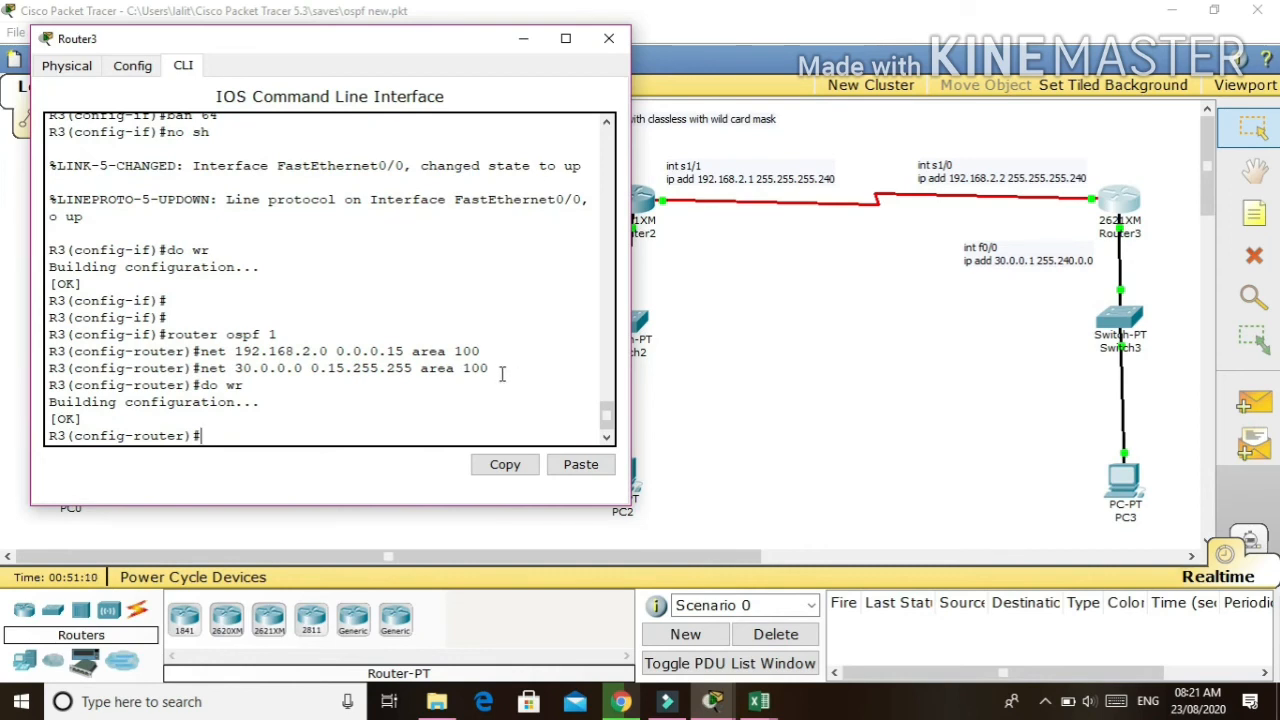
pyautogui.moveTo(502, 372); pyautogui.dragTo(411, 352)
pyautogui.click(458, 403)
pyautogui.click(605, 38)
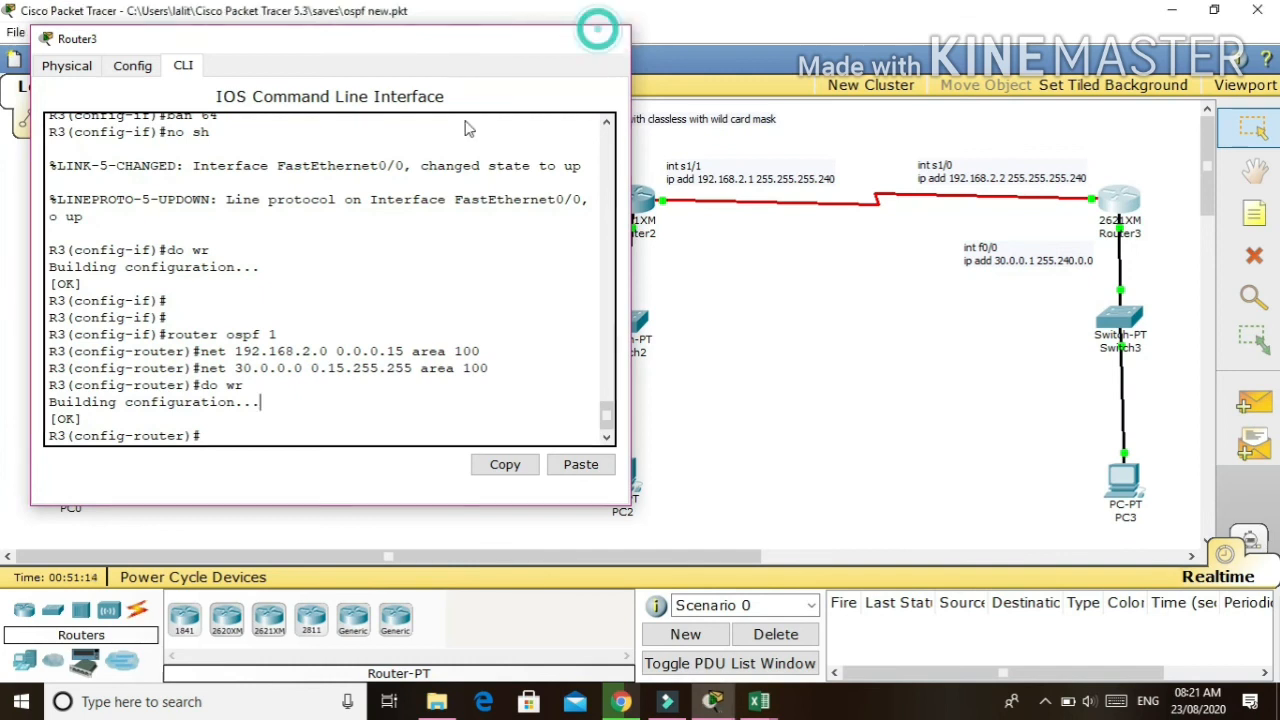
# - Open PC0's command prompt and ping 10.0.0.2
pyautogui.click(67, 488)
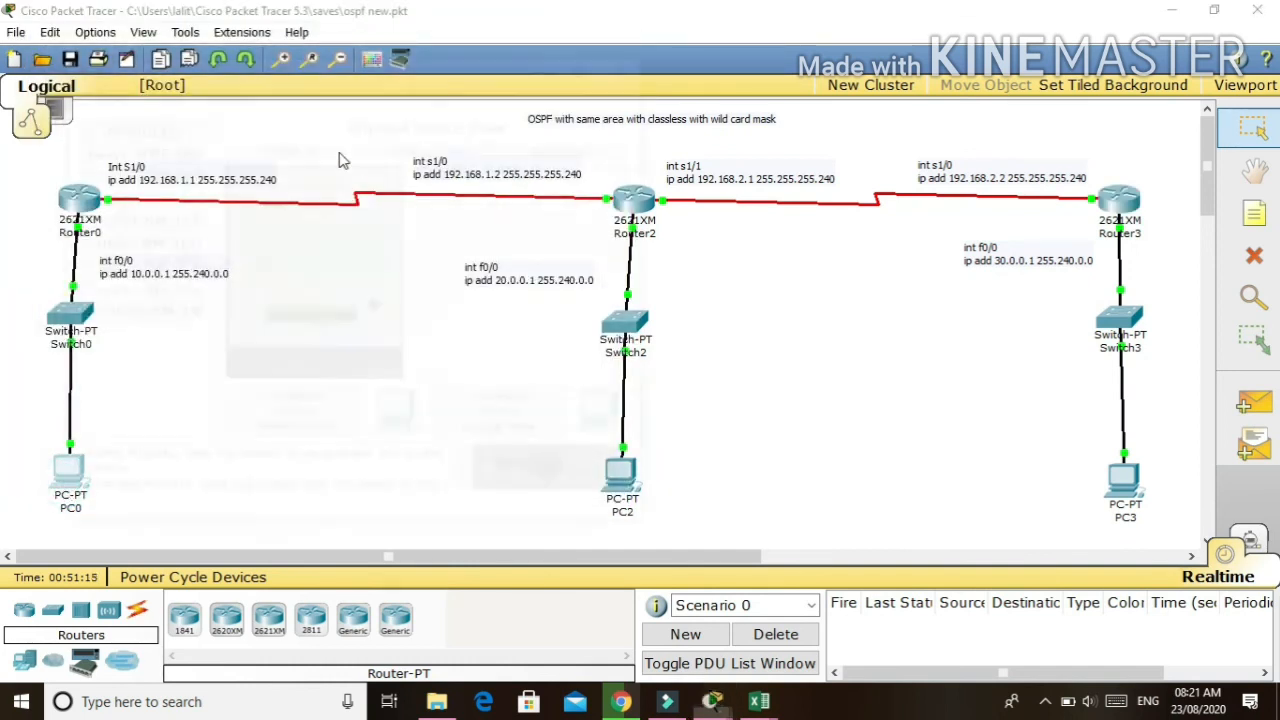
pyautogui.click(434, 82)
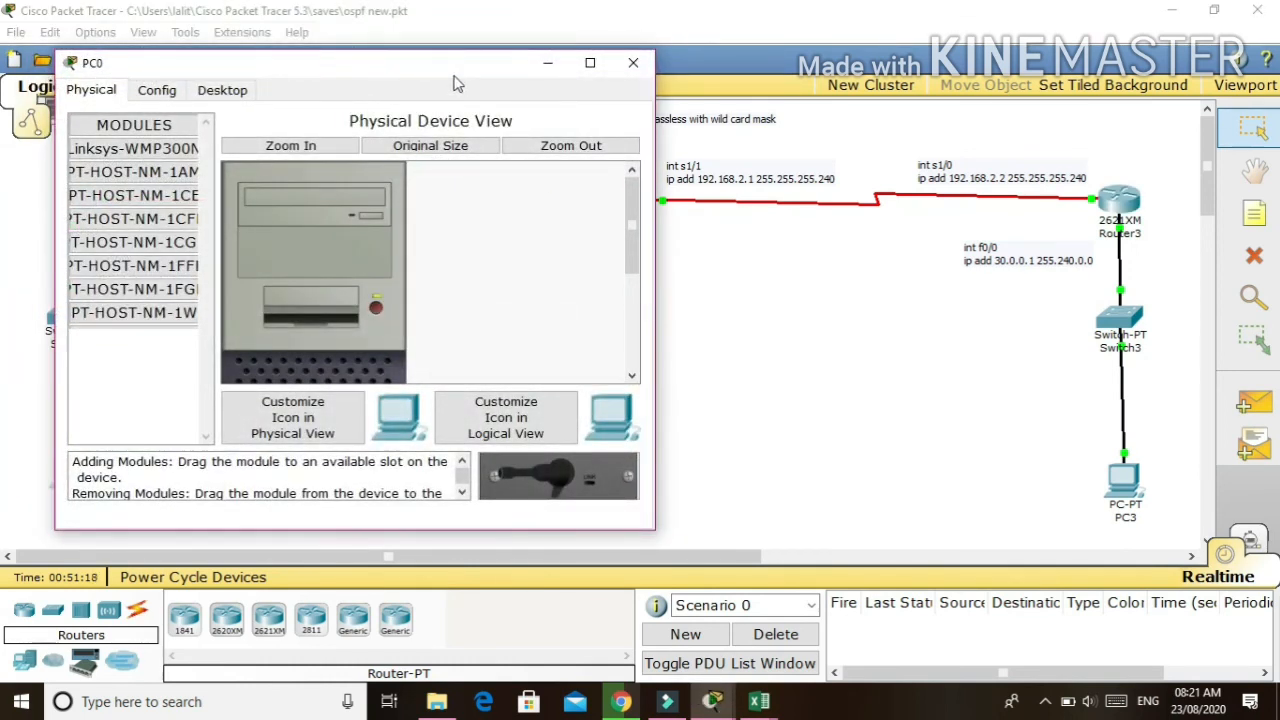
pyautogui.moveTo(482, 72); pyautogui.dragTo(768, 97)
pyautogui.click(497, 118)
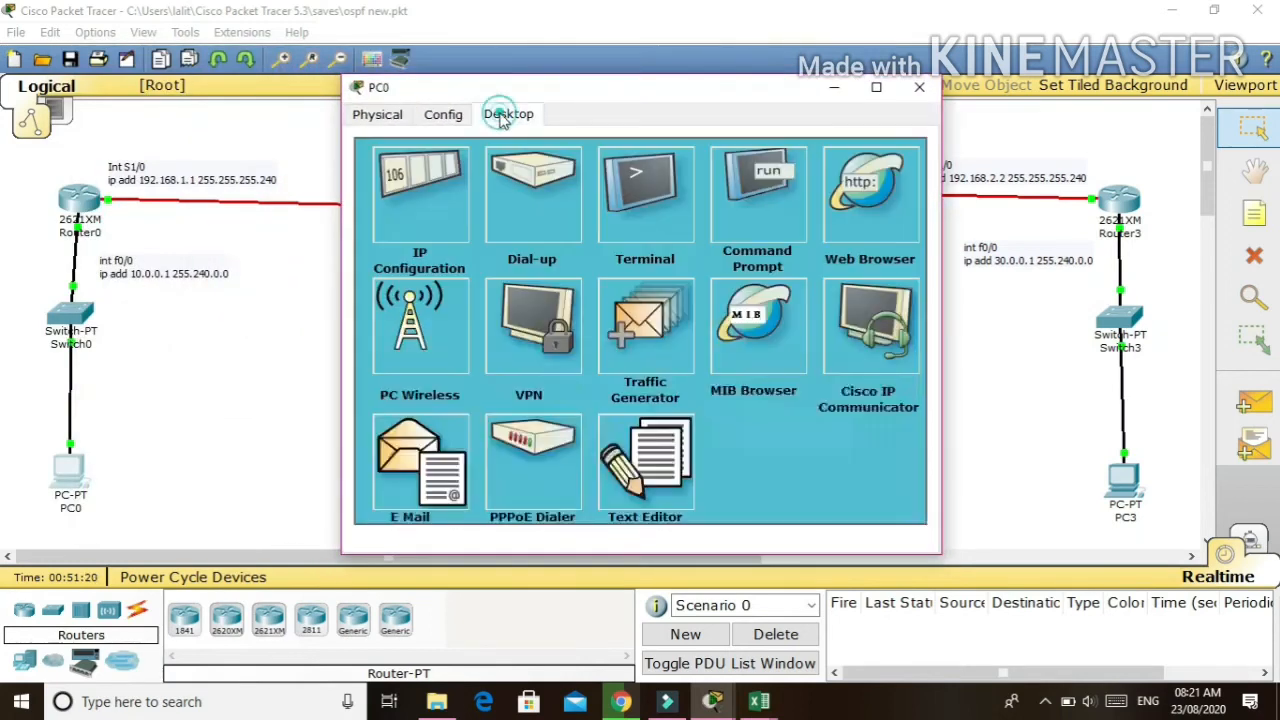
pyautogui.click(778, 200)
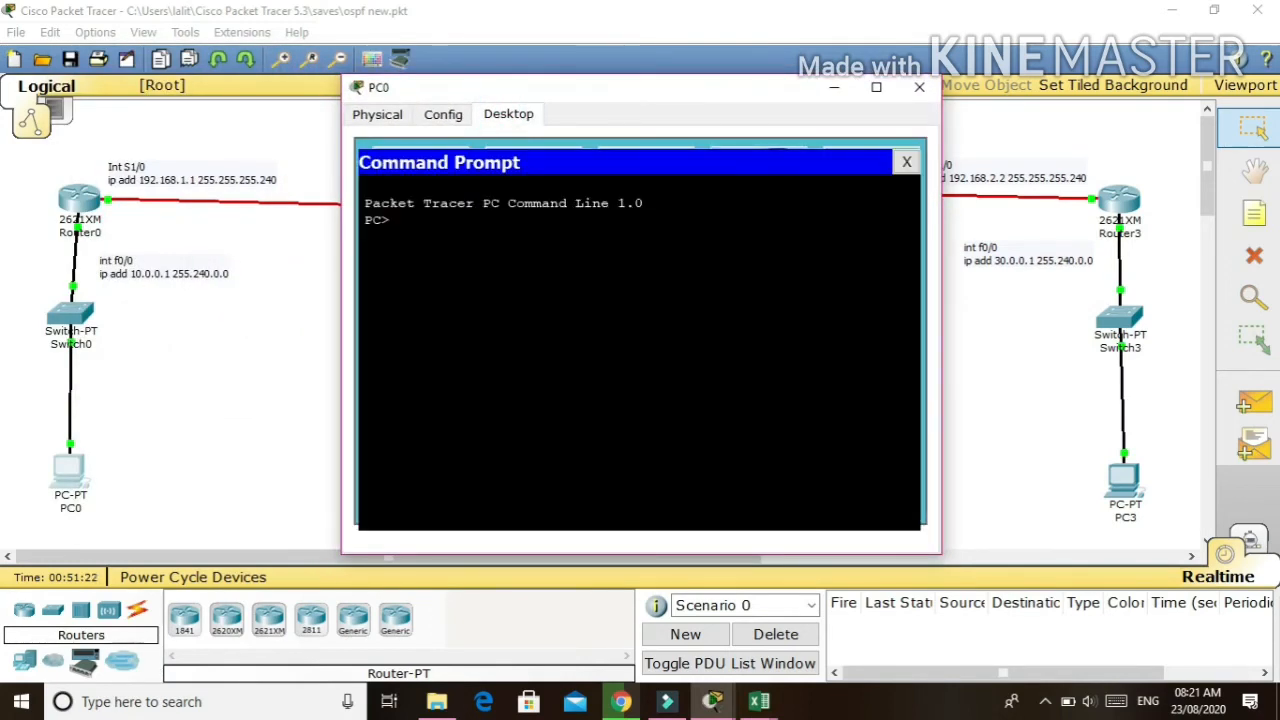
pyautogui.write('ping 1')
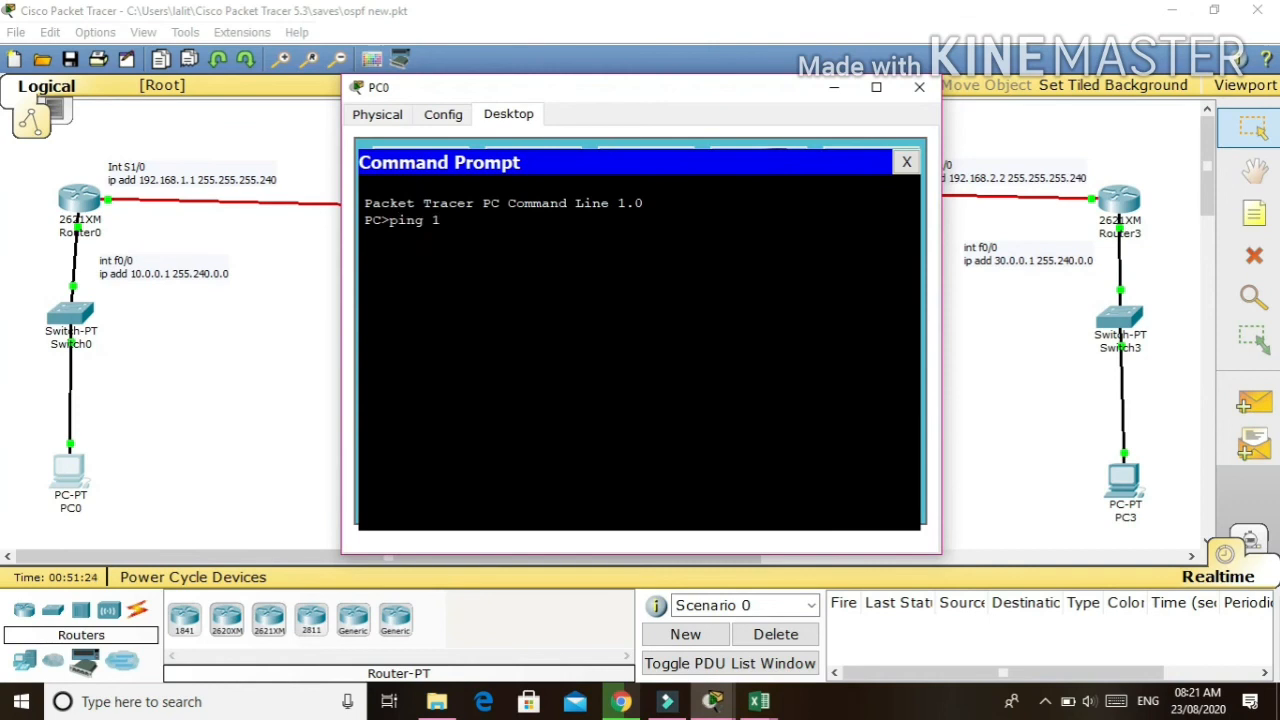
pyautogui.write('0.0.0.2')
pyautogui.press('Return')
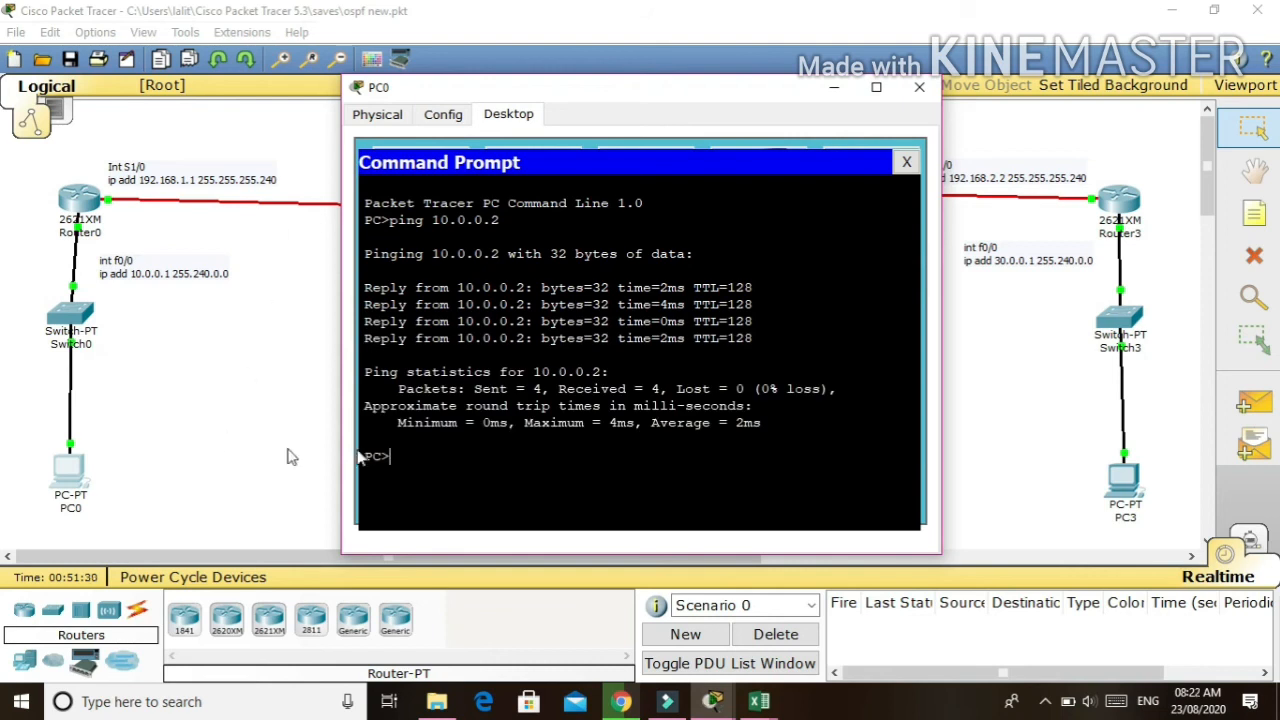
# - Ping Router0's interface addresses 10.0.0.1 and 192.168.1.1 from PC0
pyautogui.press('Up')
pyautogui.press('BackSpace')
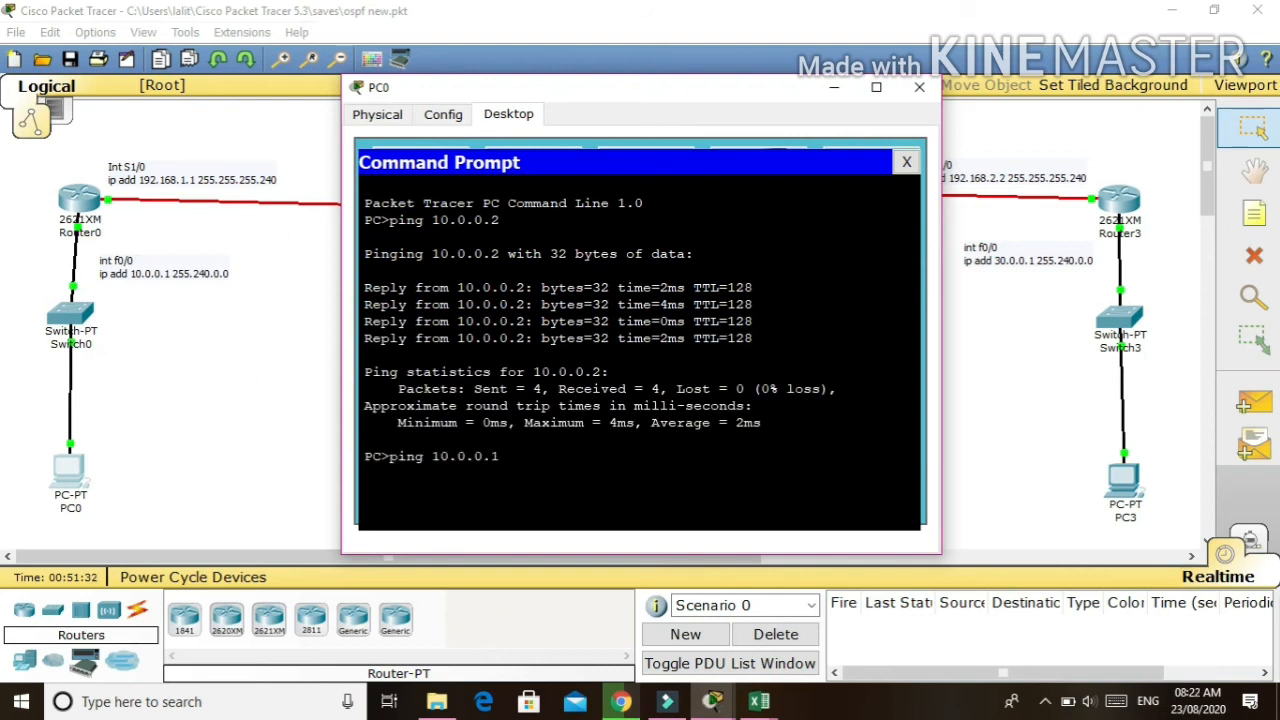
pyautogui.press('Return')
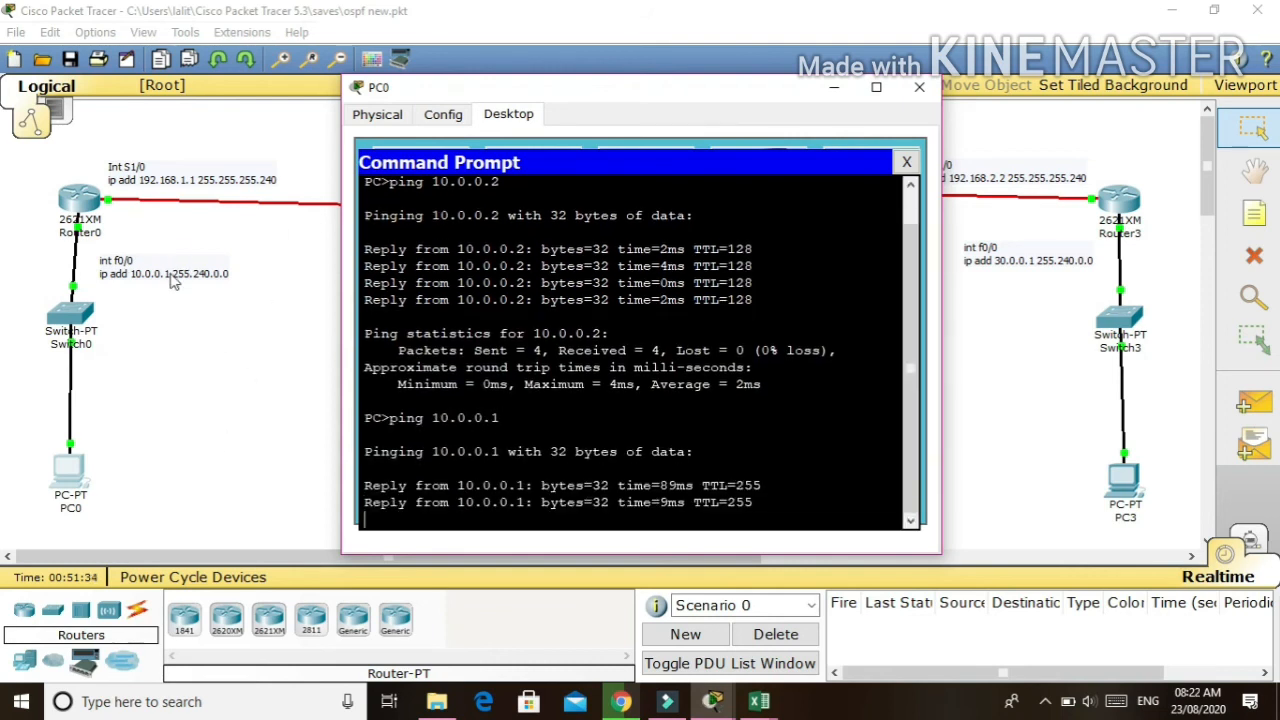
pyautogui.press('Up')
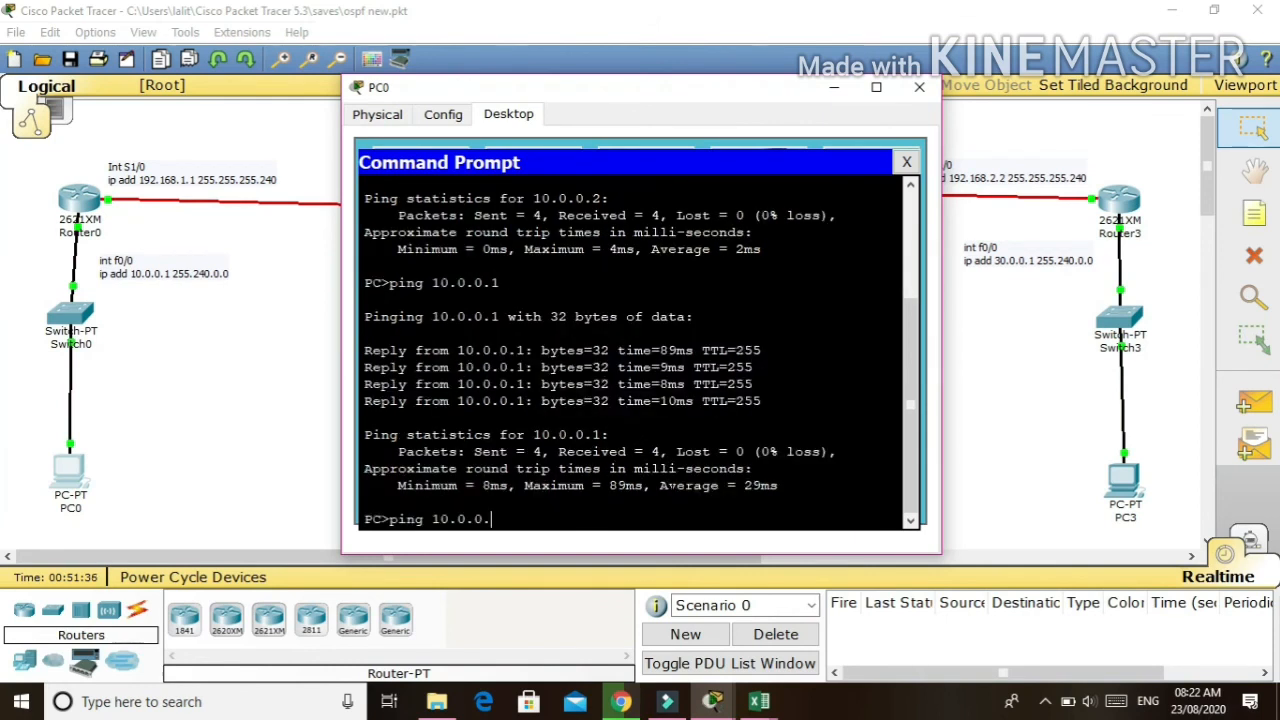
pyautogui.press('BackSpace')
pyautogui.press('BackSpace')
pyautogui.press('BackSpace')
pyautogui.press('BackSpace')
pyautogui.write('92.168.1.1')
pyautogui.press('Return')
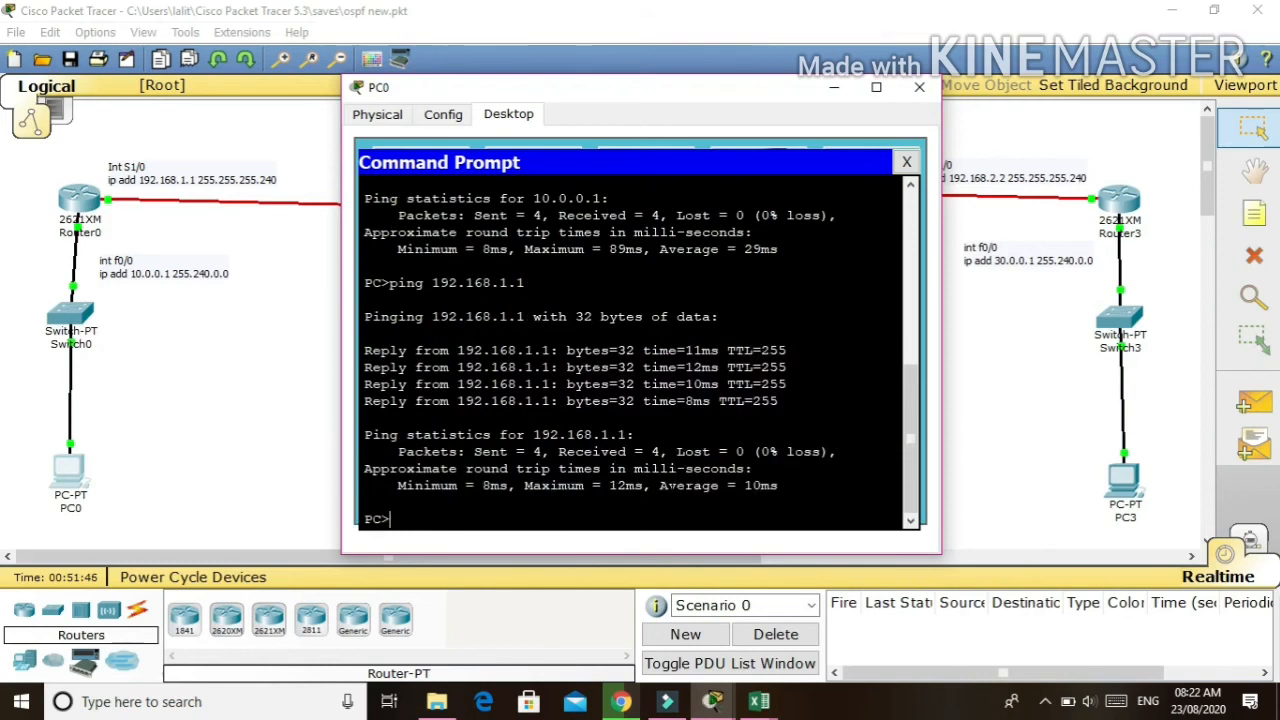
# - Ping Router2's serial address 192.168.1.2 from PC0 and minimize PC0's window
pyautogui.press('Up')
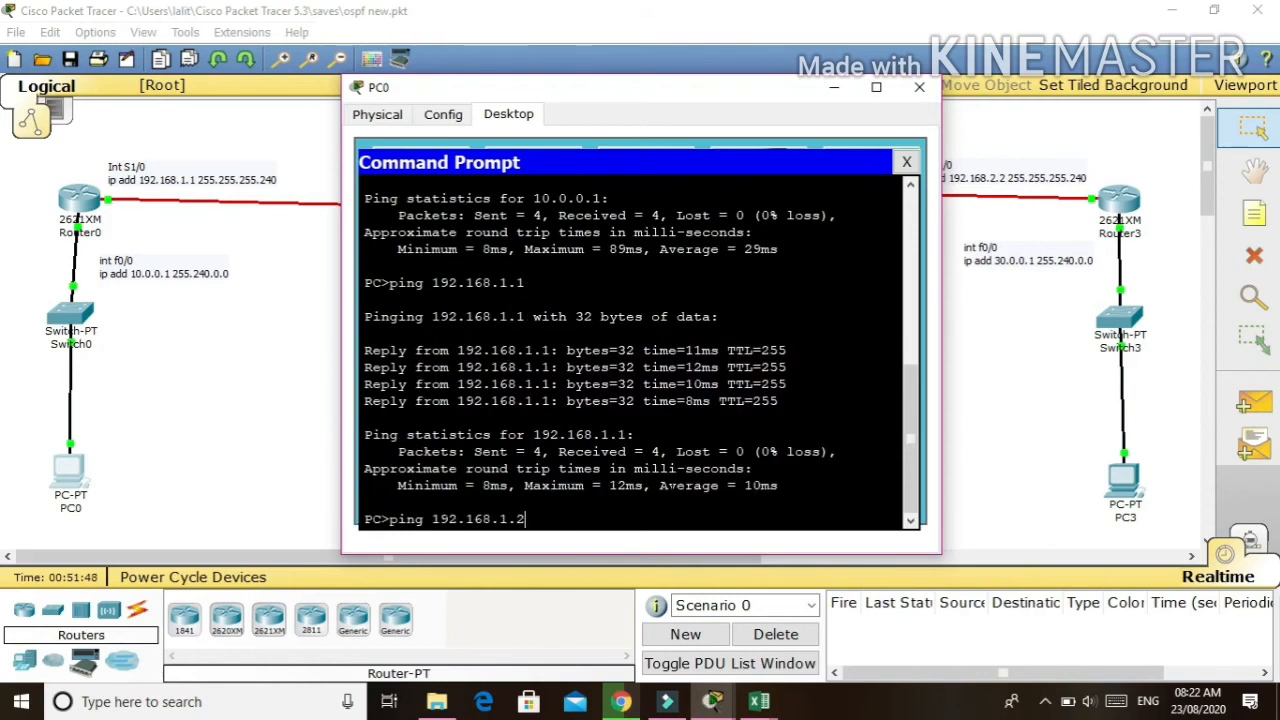
pyautogui.press('Return')
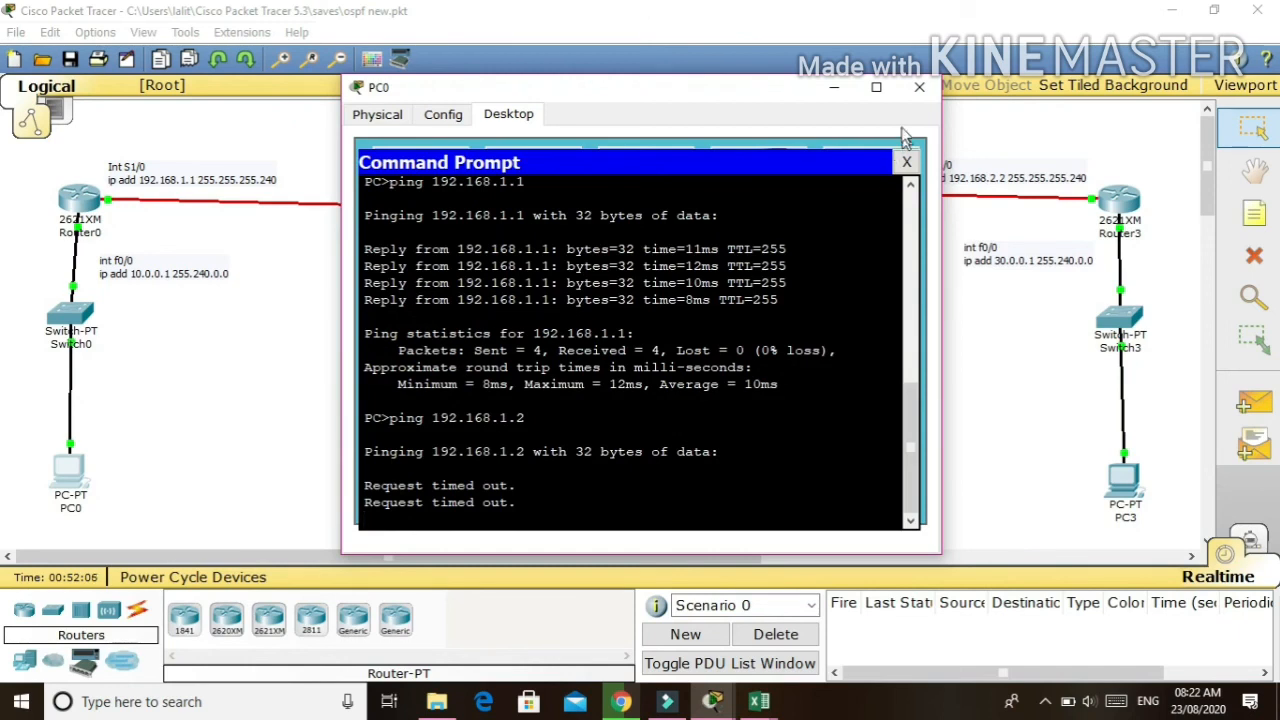
pyautogui.click(834, 87)
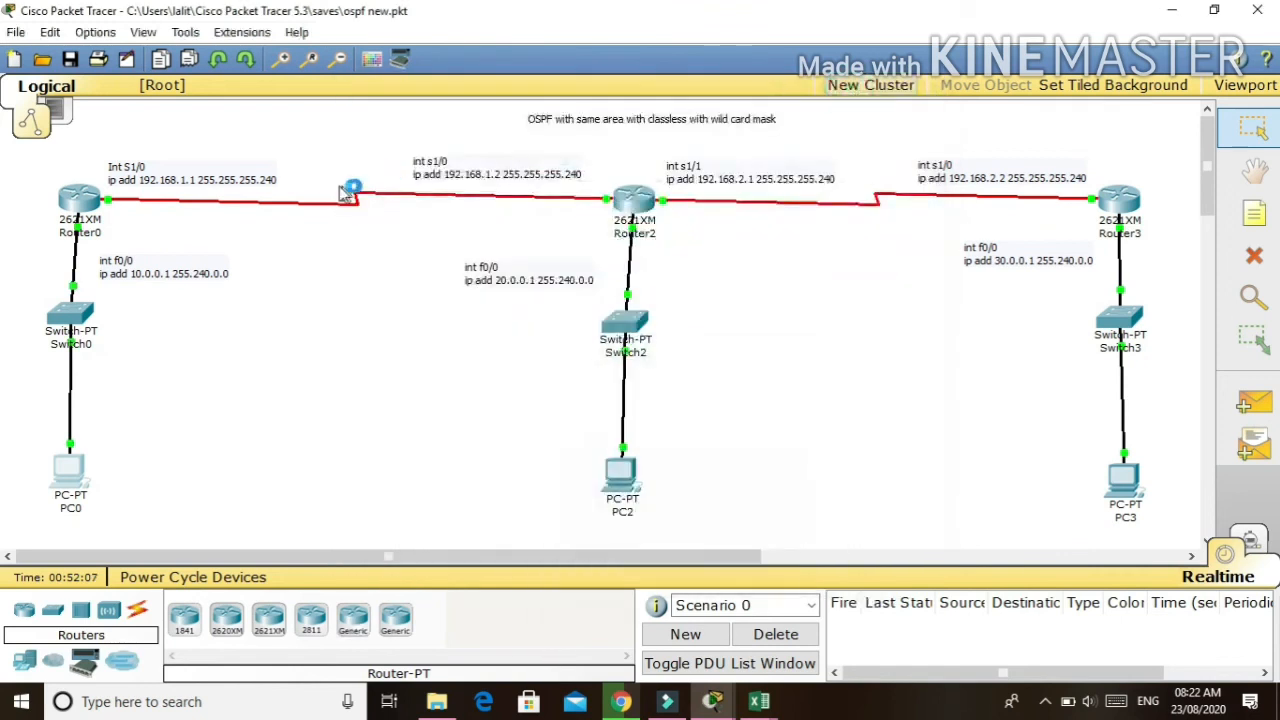
# - Leave configuration mode on Router0 and try to run the command "show startup config"
pyautogui.click(79, 198)
pyautogui.press('Return')
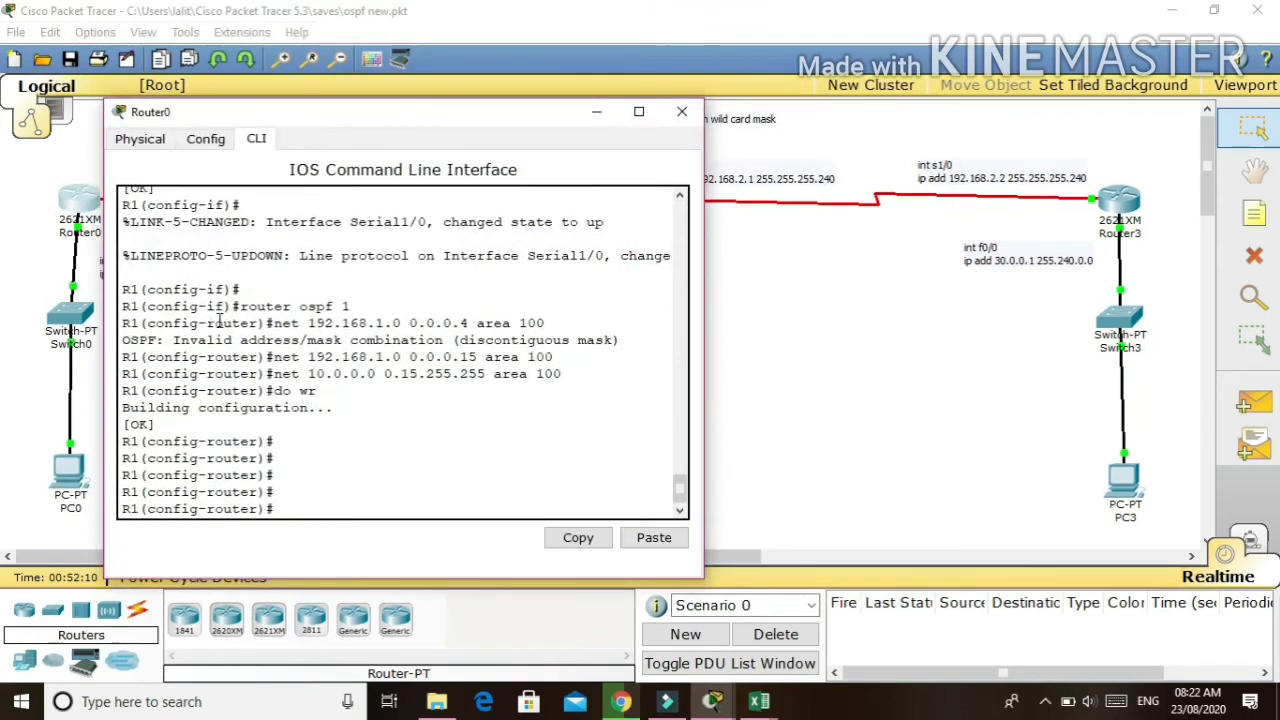
pyautogui.hotkey('ctrl', 'z')
pyautogui.press('Return')
pyautogui.write('show')
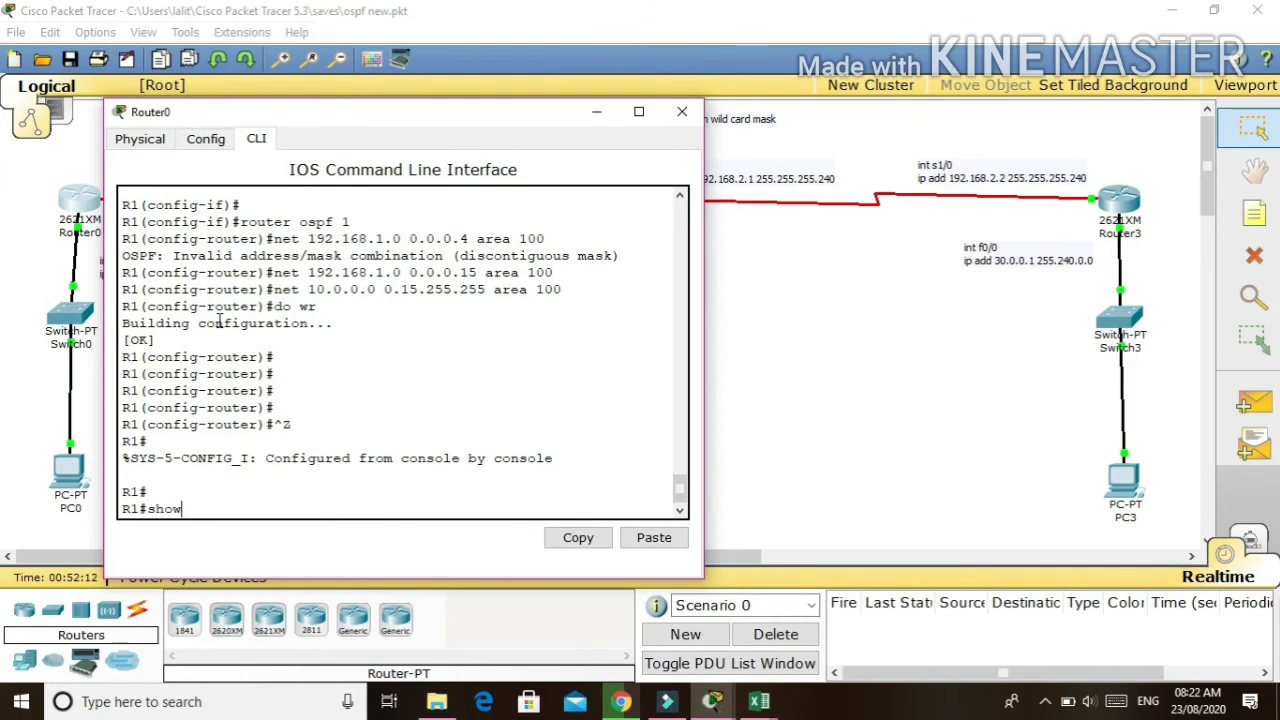
pyautogui.write(' startup config')
pyautogui.press('Return')
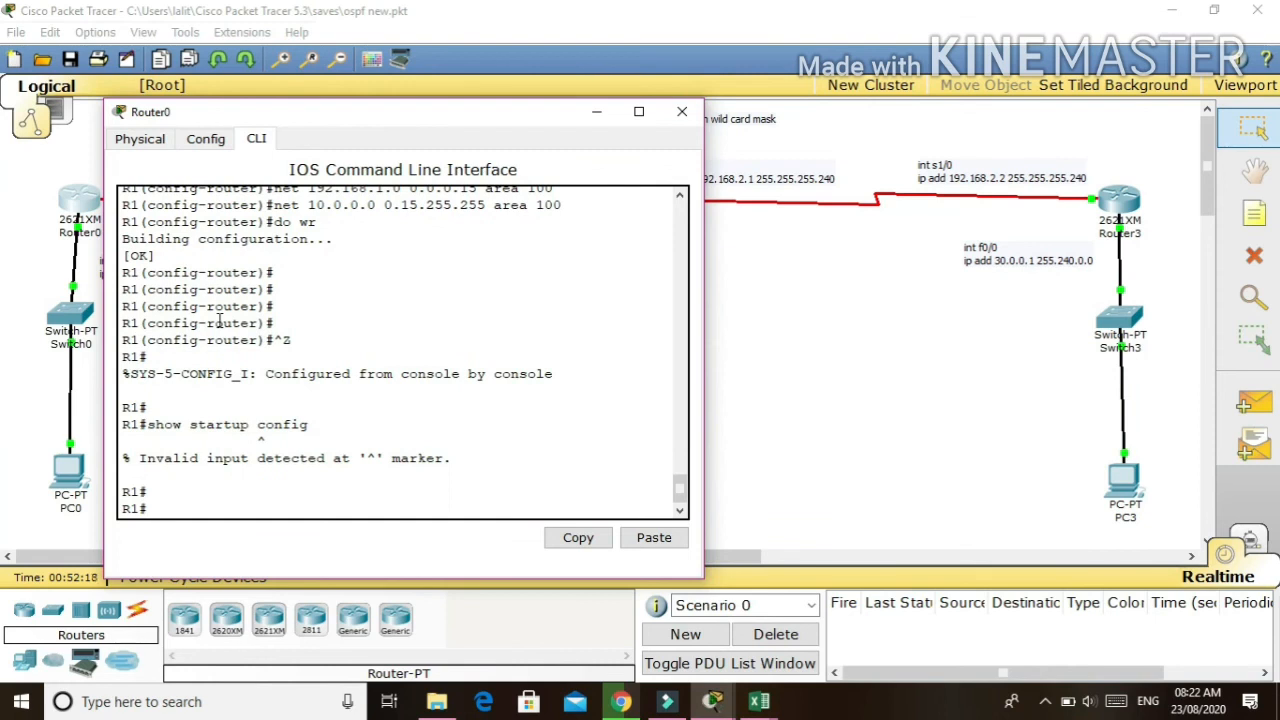
# - Display Router0's startup configuration with the corrected command show startup-config
pyautogui.press('Up')
pyautogui.press('BackSpace')
pyautogui.press('BackSpace')
pyautogui.press('BackSpace')
pyautogui.press('BackSpace')
pyautogui.press('BackSpace')
pyautogui.press('BackSpace')
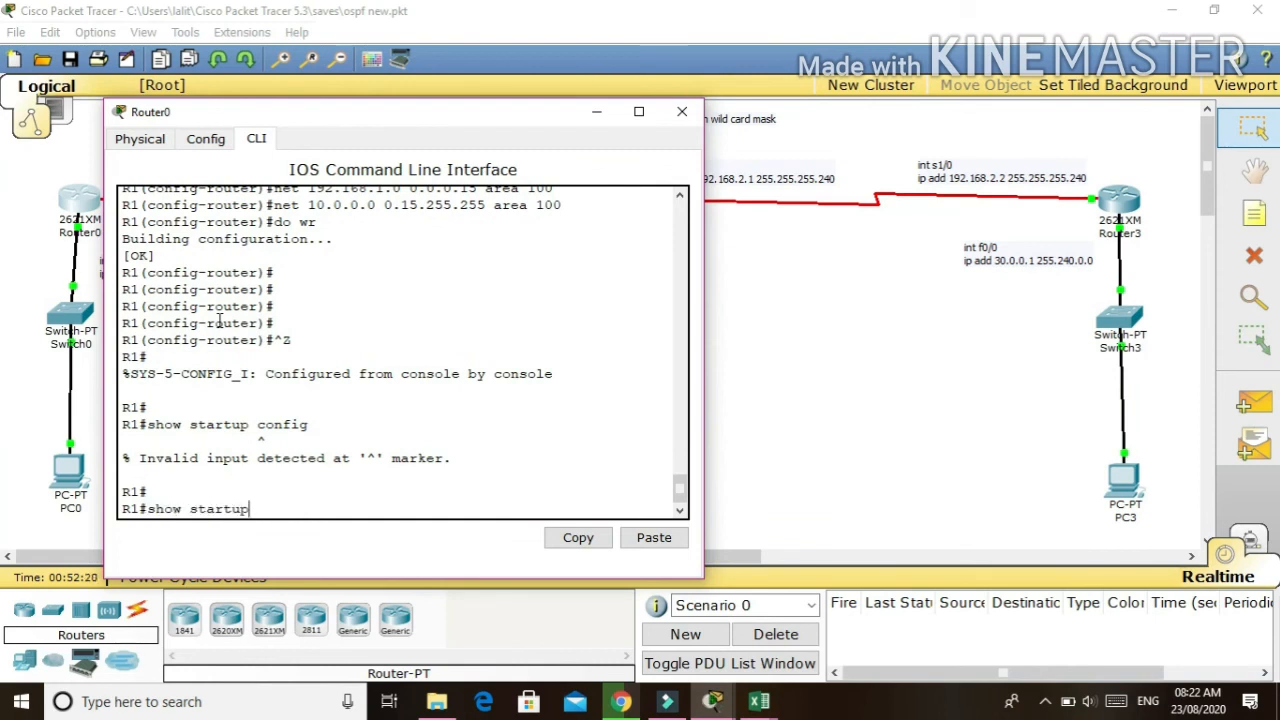
pyautogui.write('-config')
pyautogui.press('Return')
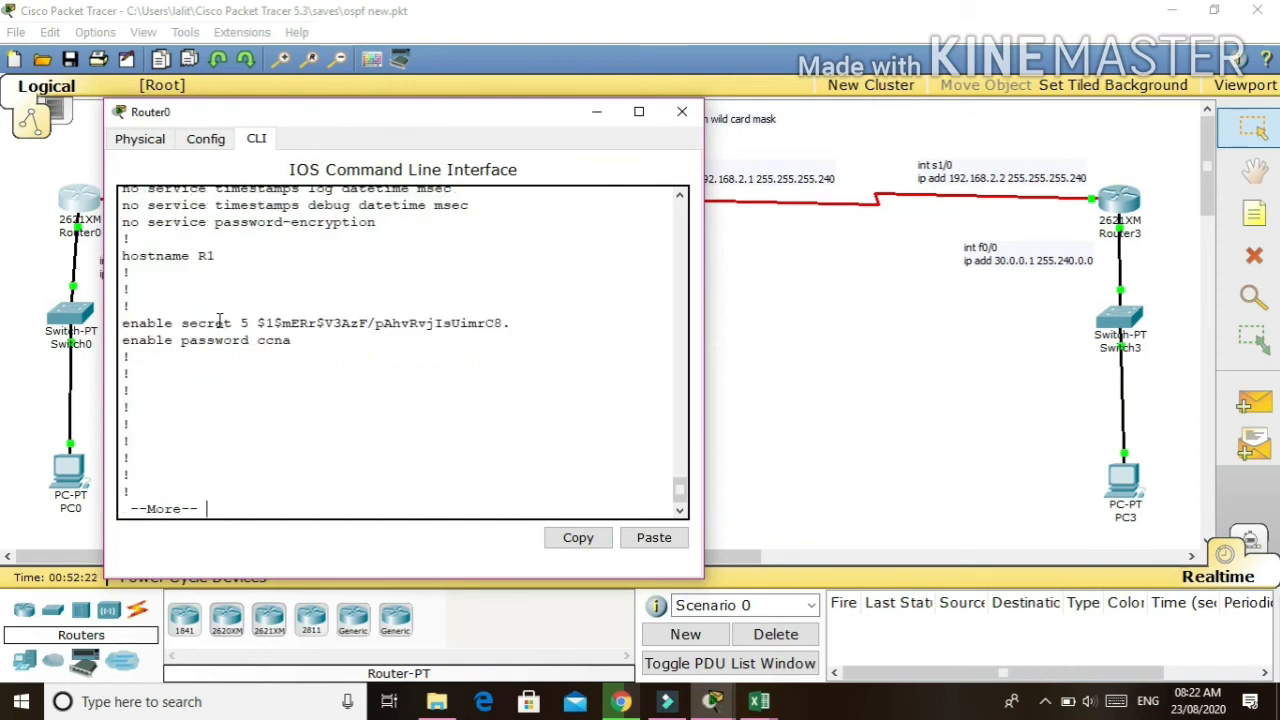
# - Examine the interface addresses, masks and OSPF networks in Router0's startup configuration, and close the router's window
pyautogui.press('Return')
pyautogui.press('Return')
pyautogui.press('Return')
pyautogui.press('Return')
pyautogui.press('Return')
pyautogui.press('Return')
pyautogui.press('Return')
pyautogui.press('Return')
pyautogui.press('Return')
pyautogui.press('Return')
pyautogui.press('Return')
pyautogui.press('Return')
pyautogui.press('Return')
pyautogui.press('Return')
pyautogui.press('Return')
pyautogui.press('Return')
pyautogui.press('Return')
pyautogui.press('Return')
pyautogui.press('Return')
pyautogui.press('Return')
pyautogui.press('Return')
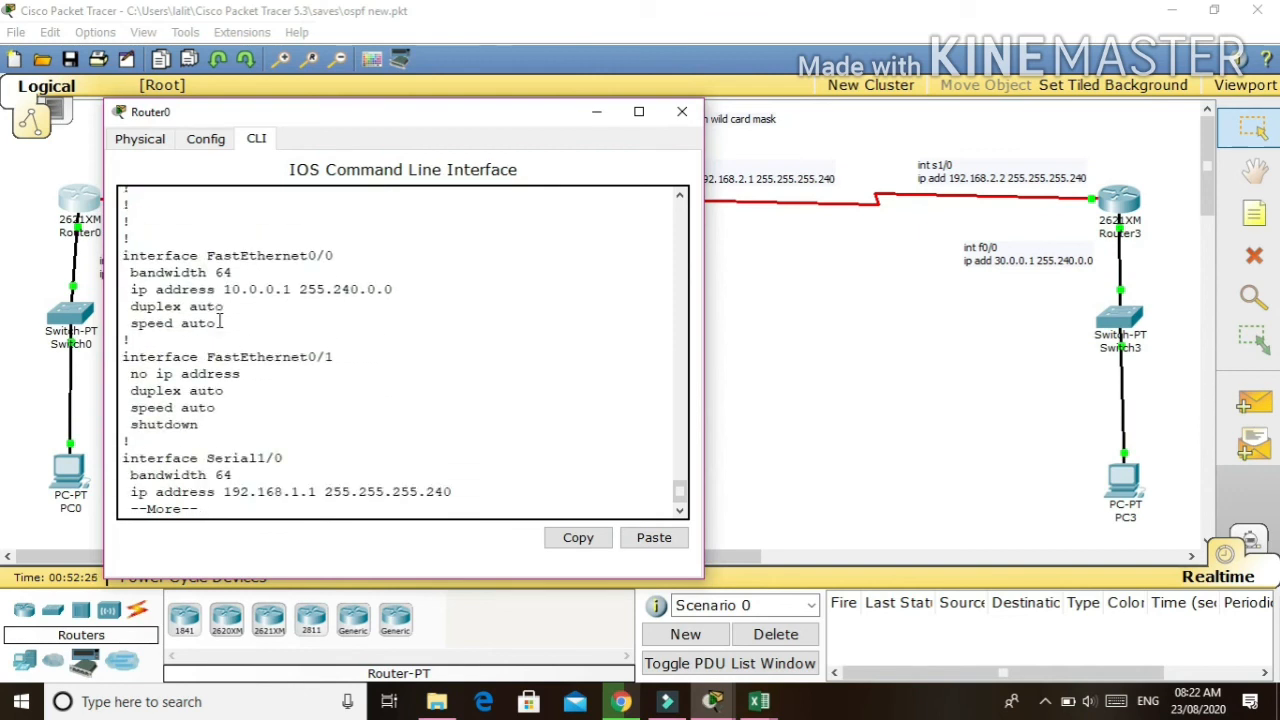
pyautogui.press('Return')
pyautogui.press('Return')
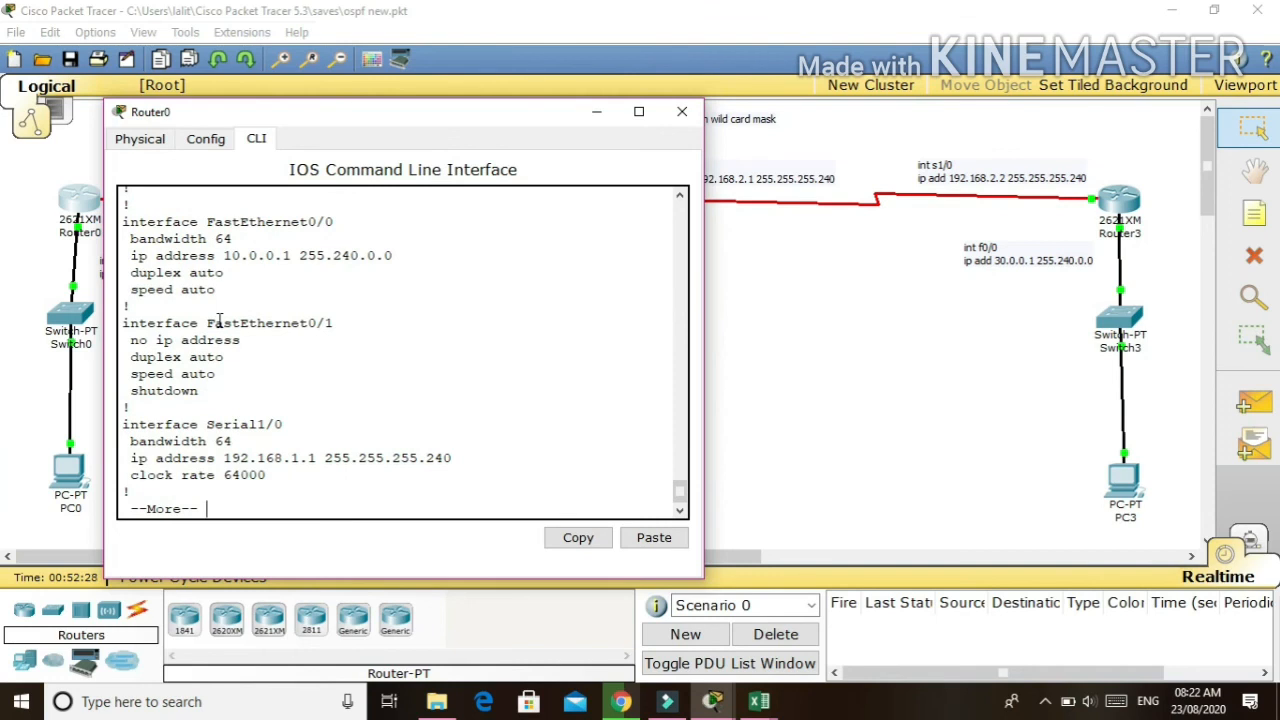
pyautogui.press('Return')
pyautogui.press('Return')
pyautogui.press('Return')
pyautogui.press('Return')
pyautogui.press('Return')
pyautogui.press('Return')
pyautogui.press('Return')
pyautogui.press('Return')
pyautogui.press('Return')
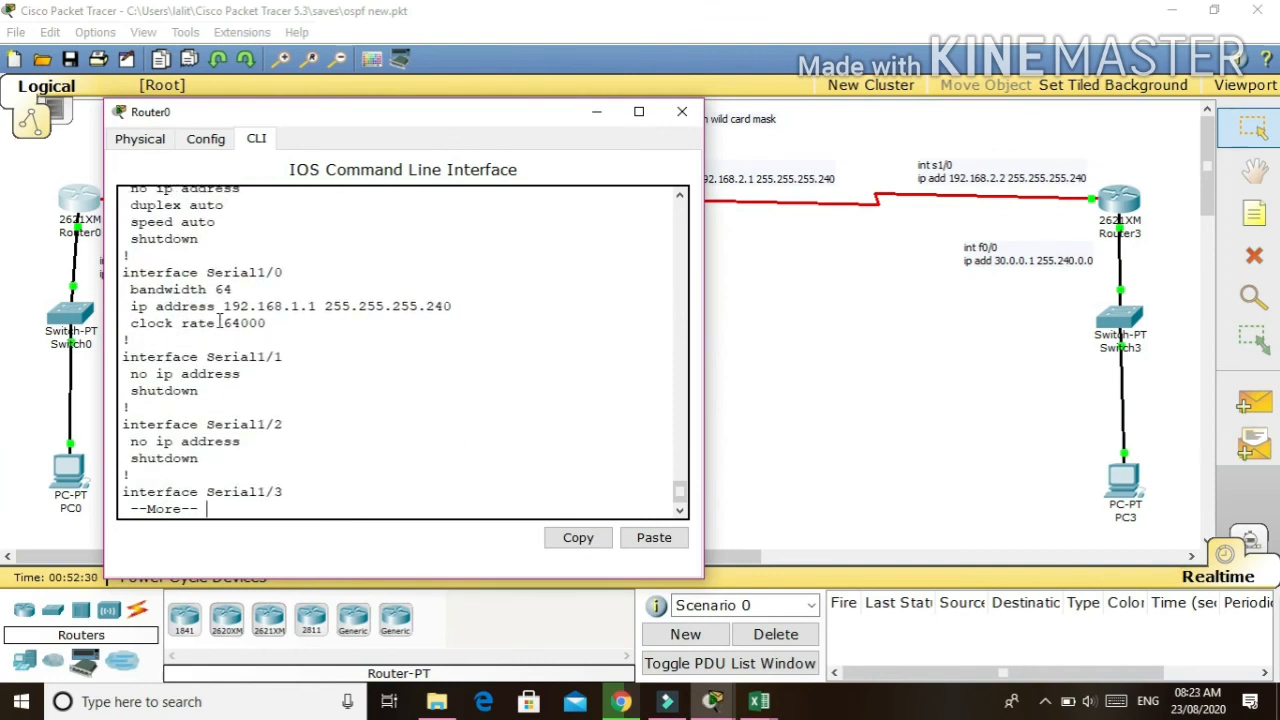
pyautogui.press('Return')
pyautogui.press('Return')
pyautogui.press('Return')
pyautogui.press('Return')
pyautogui.press('Return')
pyautogui.press('Return')
pyautogui.press('Return')
pyautogui.press('Return')
pyautogui.press('Return')
pyautogui.press('Return')
pyautogui.press('Return')
pyautogui.press('Return')
pyautogui.press('Return')
pyautogui.press('Return')
pyautogui.press('Return')
pyautogui.press('Return')
pyautogui.press('Return')
pyautogui.press('Return')
pyautogui.press('Return')
pyautogui.press('Return')
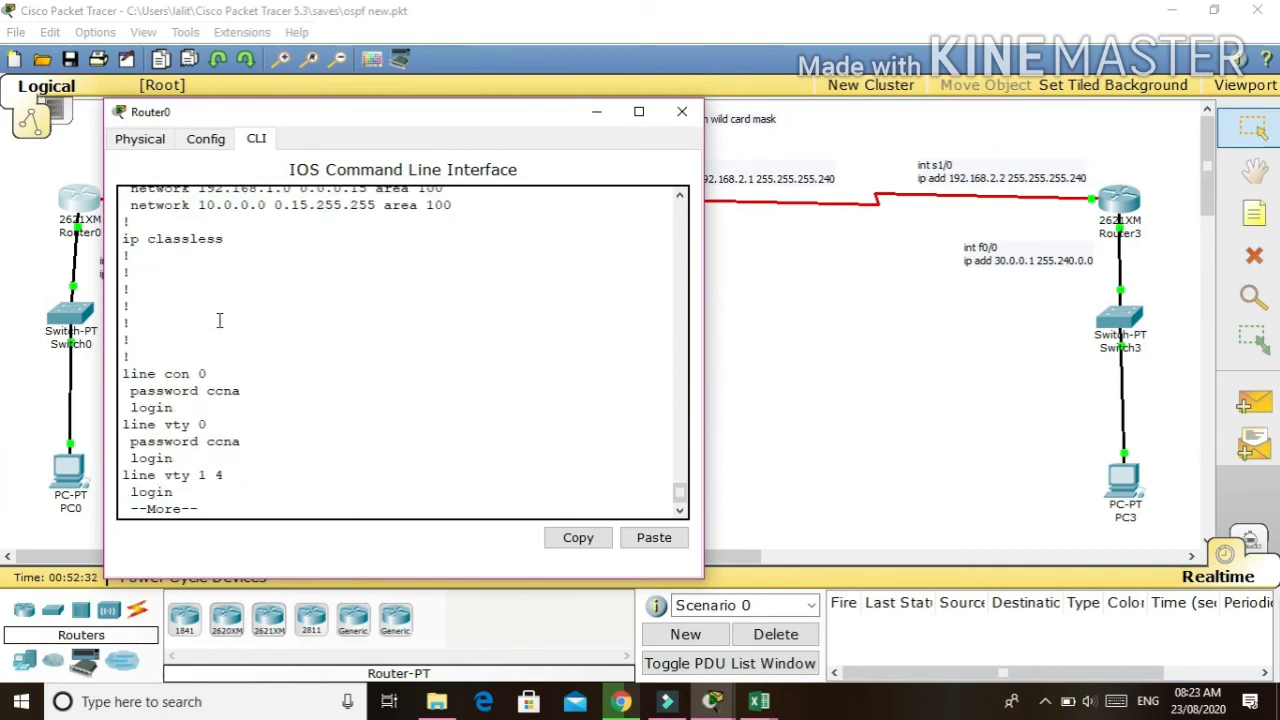
pyautogui.scroll(7, 219, 320)
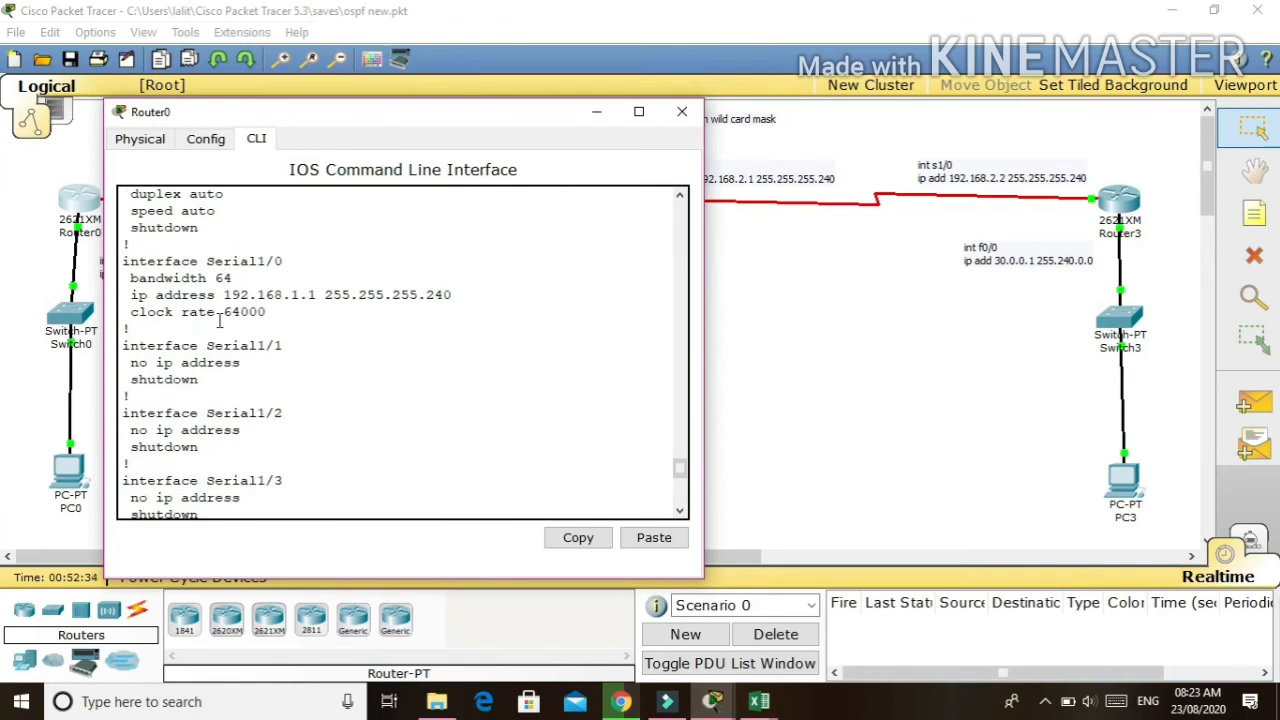
pyautogui.click(682, 111)
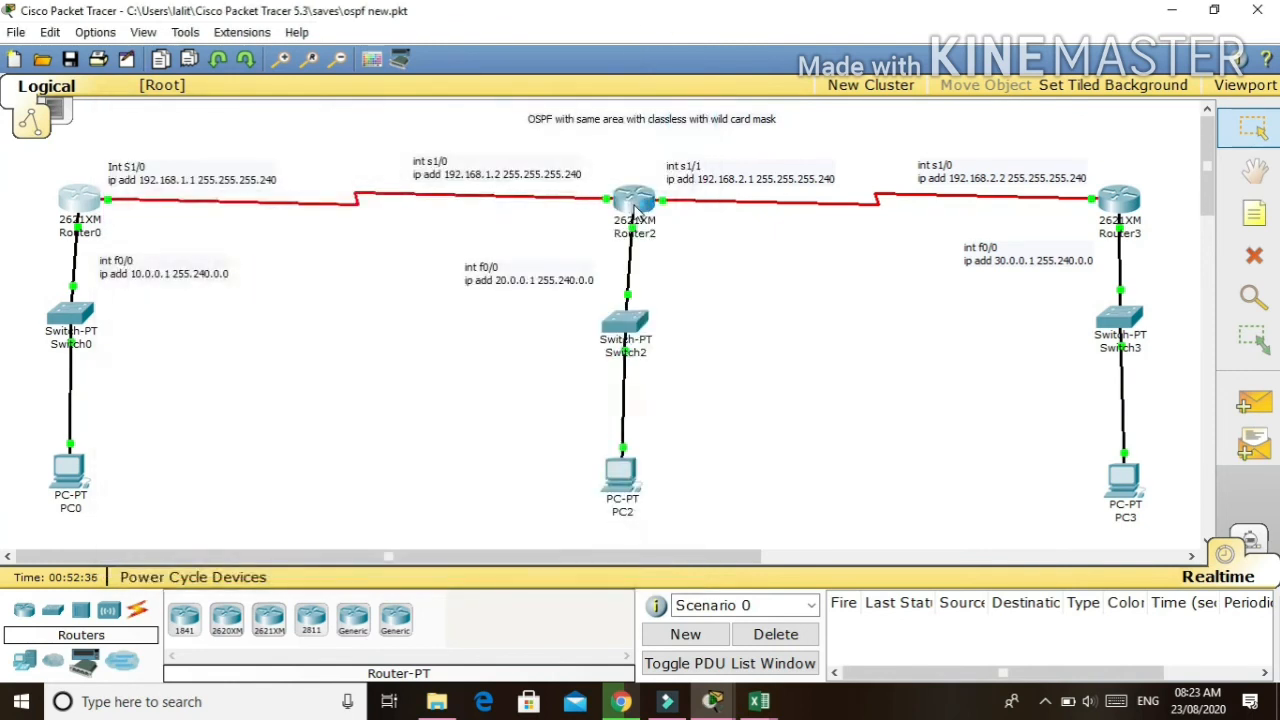
# - Leave configuration mode on Router2 and display its startup configuration with show startup-config
pyautogui.click(634, 202)
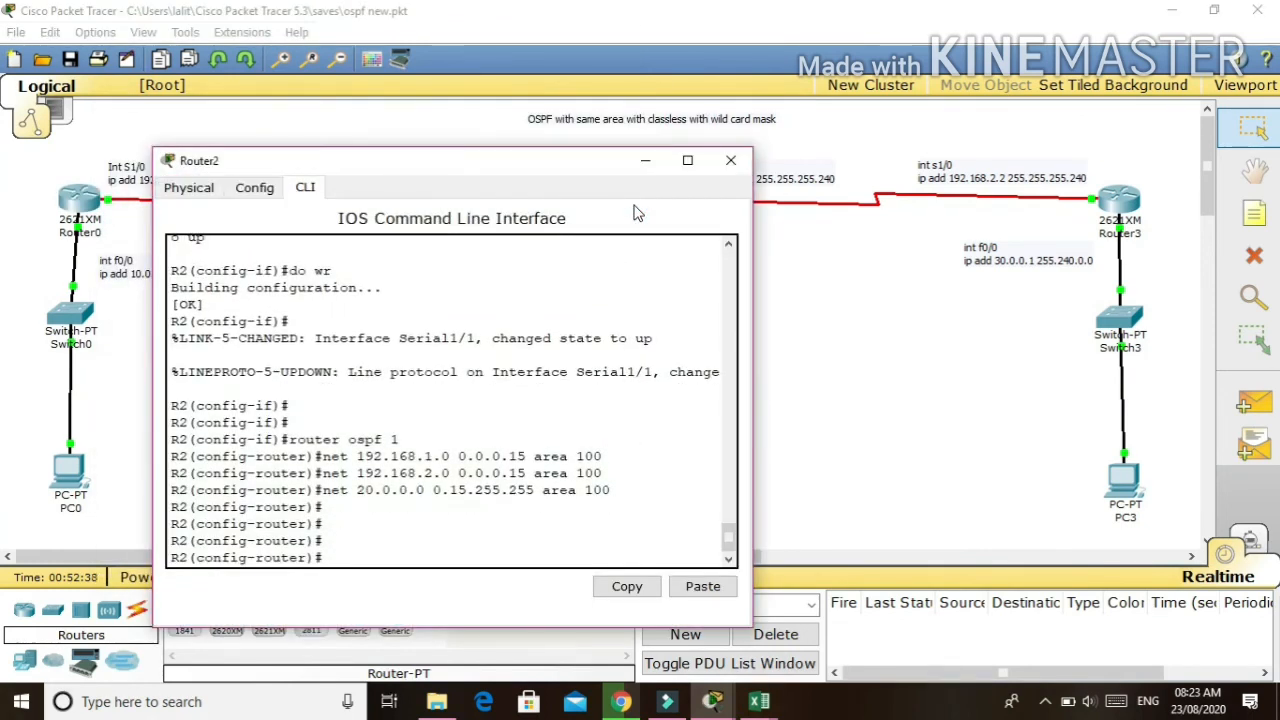
pyautogui.hotkey('ctrl', 'z')
pyautogui.press('Return')
pyautogui.press('Return')
pyautogui.write('s')
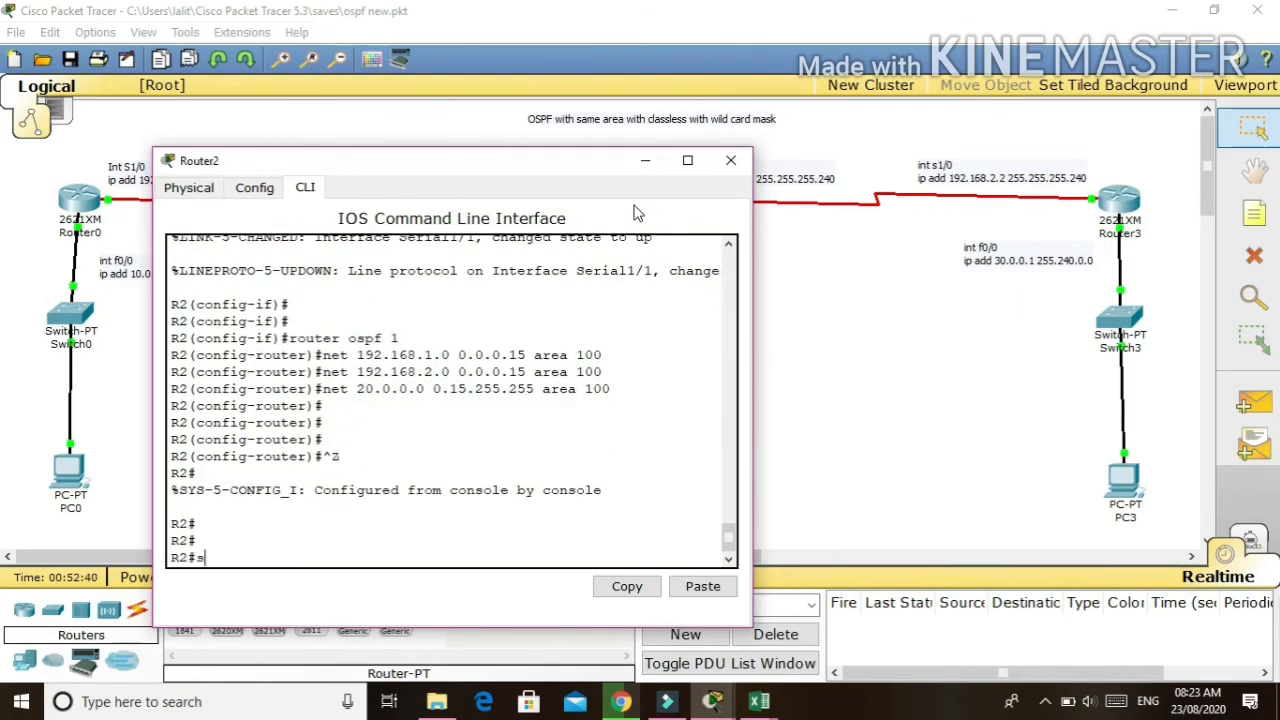
pyautogui.write('how startup-config')
pyautogui.press('Return')
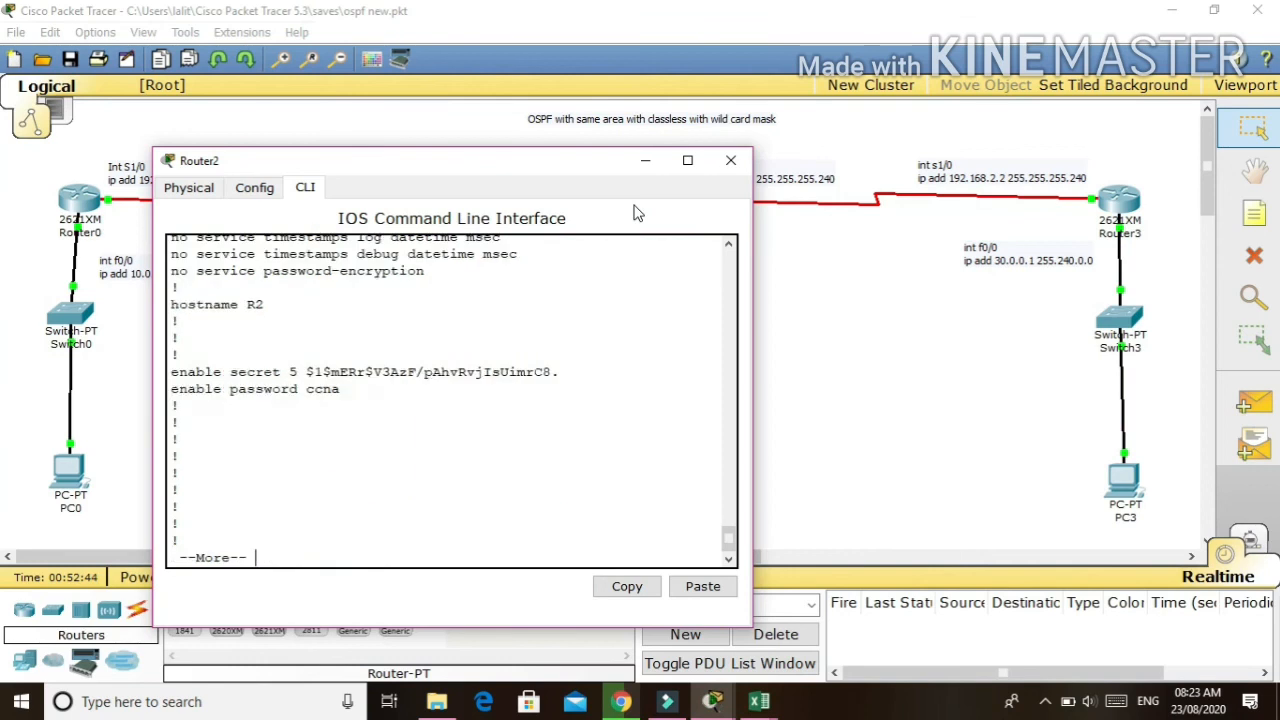
# - Examine the FastEthernet and serial interface addresses and subnet masks in Router2's startup configuration
pyautogui.press('Return')
pyautogui.press('Return')
pyautogui.press('Return')
pyautogui.press('Return')
pyautogui.press('Return')
pyautogui.press('Return')
pyautogui.press('Return')
pyautogui.press('Return')
pyautogui.press('Return')
pyautogui.press('Return')
pyautogui.press('Return')
pyautogui.press('Return')
pyautogui.press('Return')
pyautogui.press('Return')
pyautogui.press('Return')
pyautogui.press('Return')
pyautogui.press('Return')
pyautogui.press('Return')
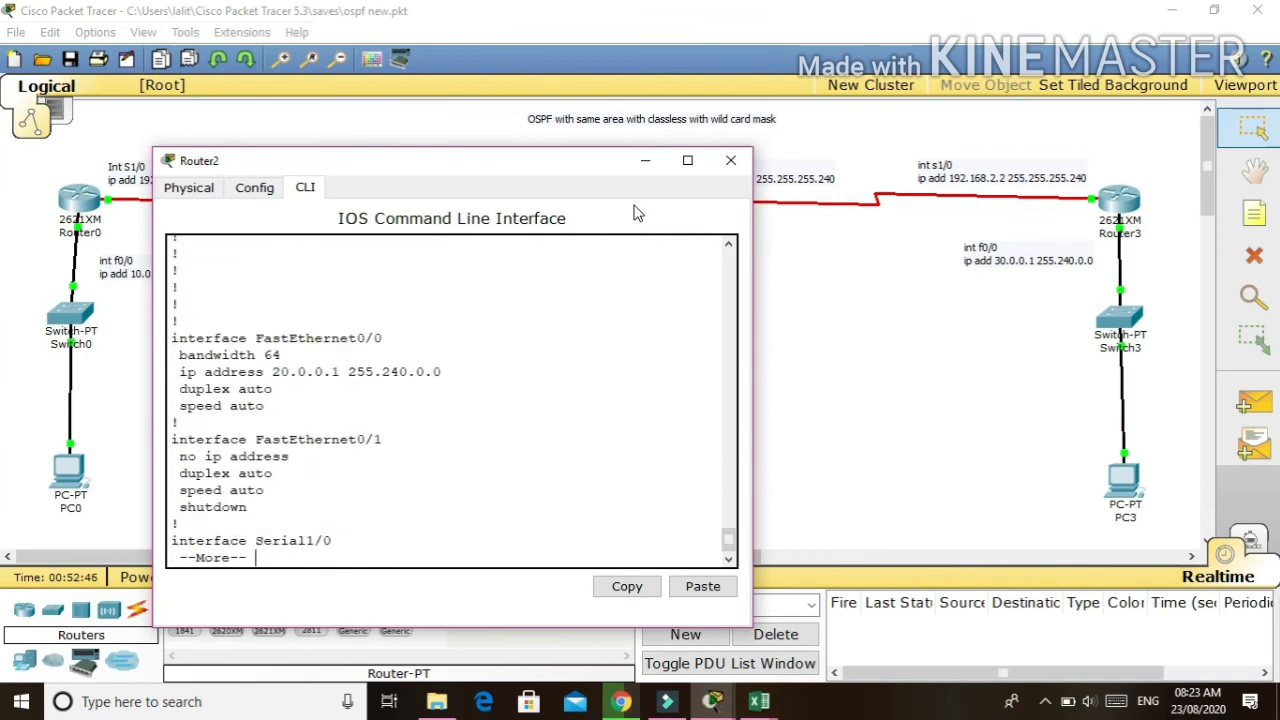
pyautogui.press('Return')
pyautogui.press('Return')
pyautogui.press('Return')
pyautogui.press('Return')
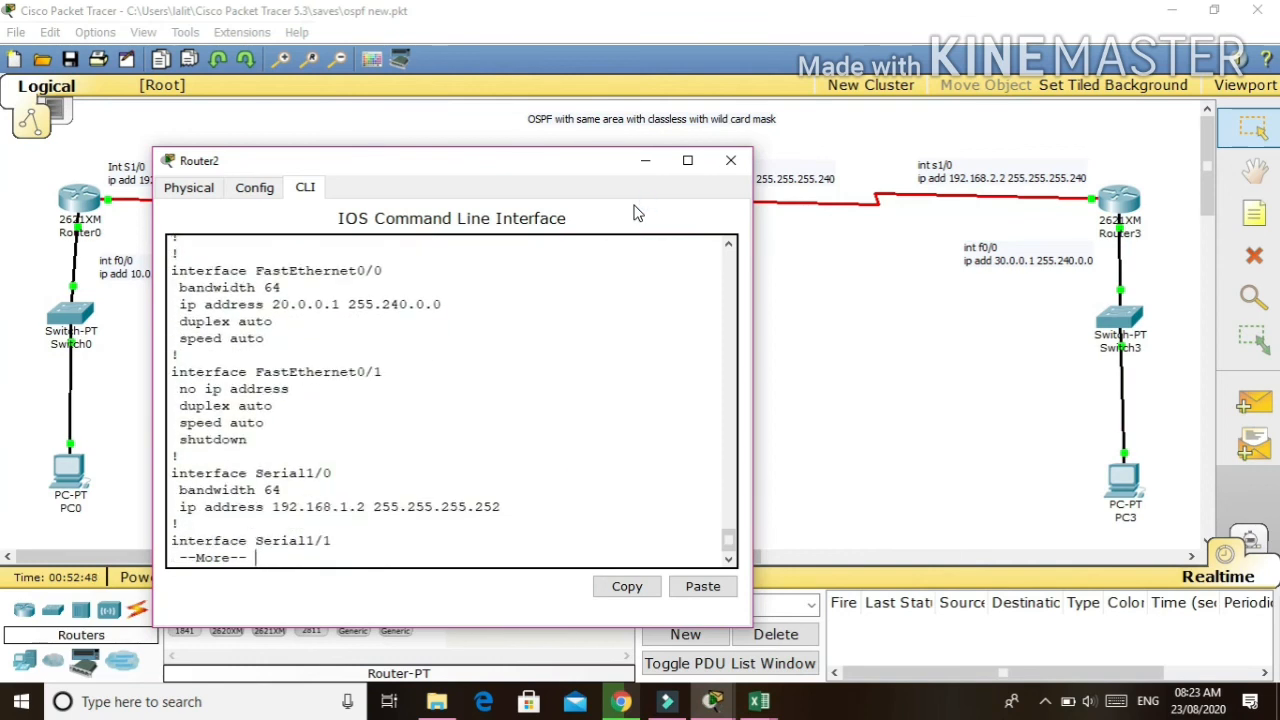
pyautogui.press('Return')
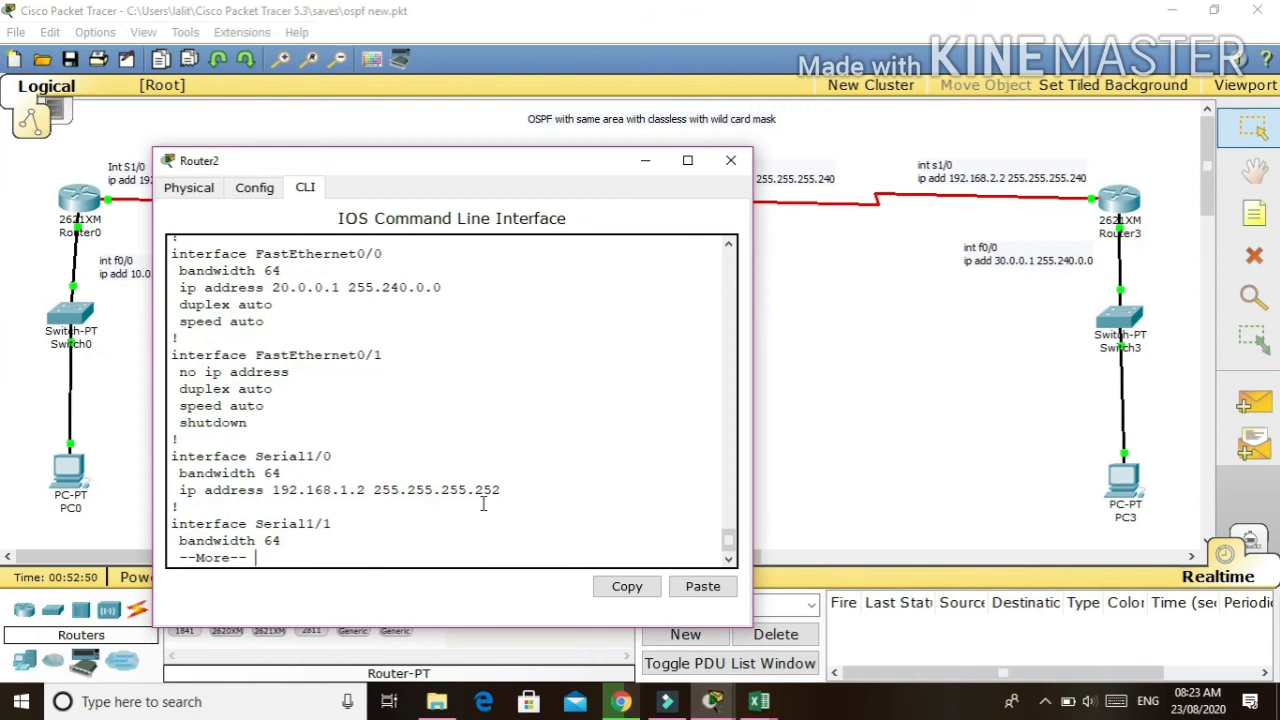
# - Review the serial interface mask in Router2's startup configuration and page through the remaining output back to the privileged prompt
pyautogui.moveTo(500, 490); pyautogui.dragTo(477, 500)
pyautogui.moveTo(469, 555); pyautogui.dragTo(484, 532)
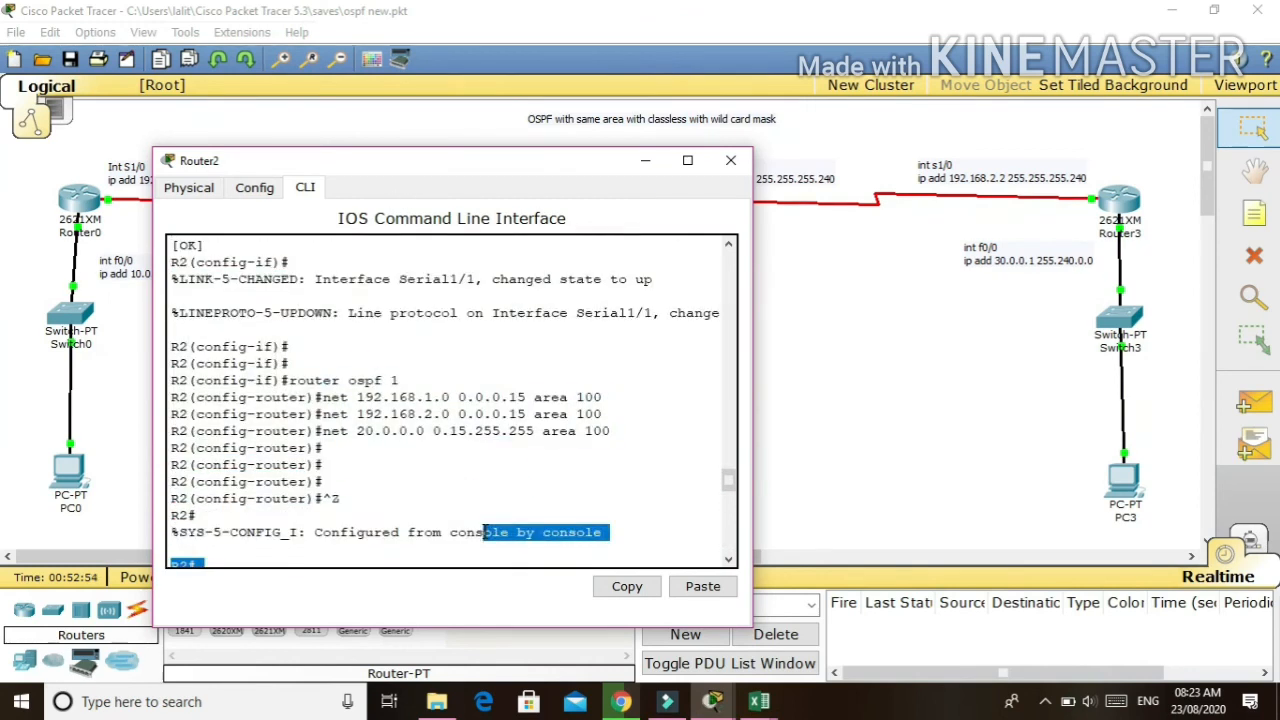
pyautogui.scroll(-10, 484, 532)
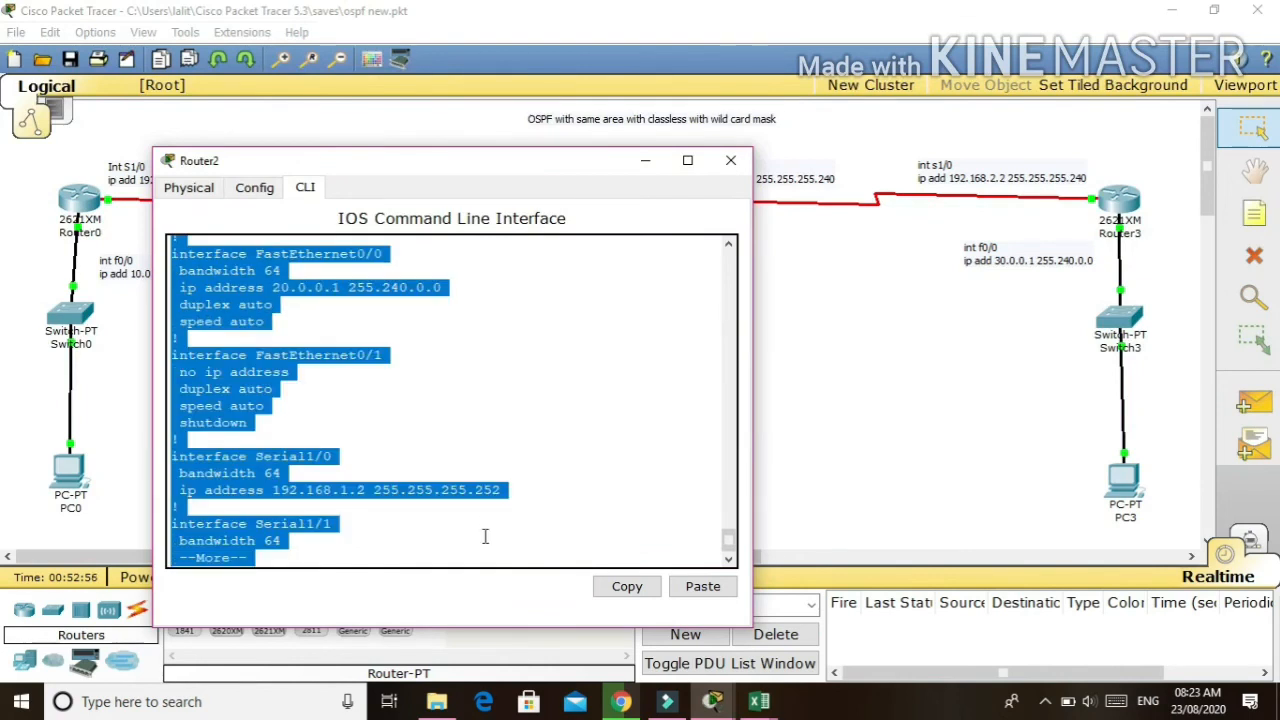
pyautogui.press('Return')
pyautogui.press('Return')
pyautogui.press('Return')
pyautogui.press('Return')
pyautogui.press('Return')
pyautogui.press('Return')
pyautogui.press('Return')
pyautogui.press('Return')
pyautogui.press('Return')
pyautogui.press('Return')
pyautogui.press('Return')
pyautogui.press('Return')
pyautogui.press('Return')
pyautogui.press('Return')
pyautogui.press('Return')
pyautogui.press('Return')
pyautogui.press('Return')
pyautogui.press('Return')
pyautogui.press('Return')
pyautogui.press('Return')
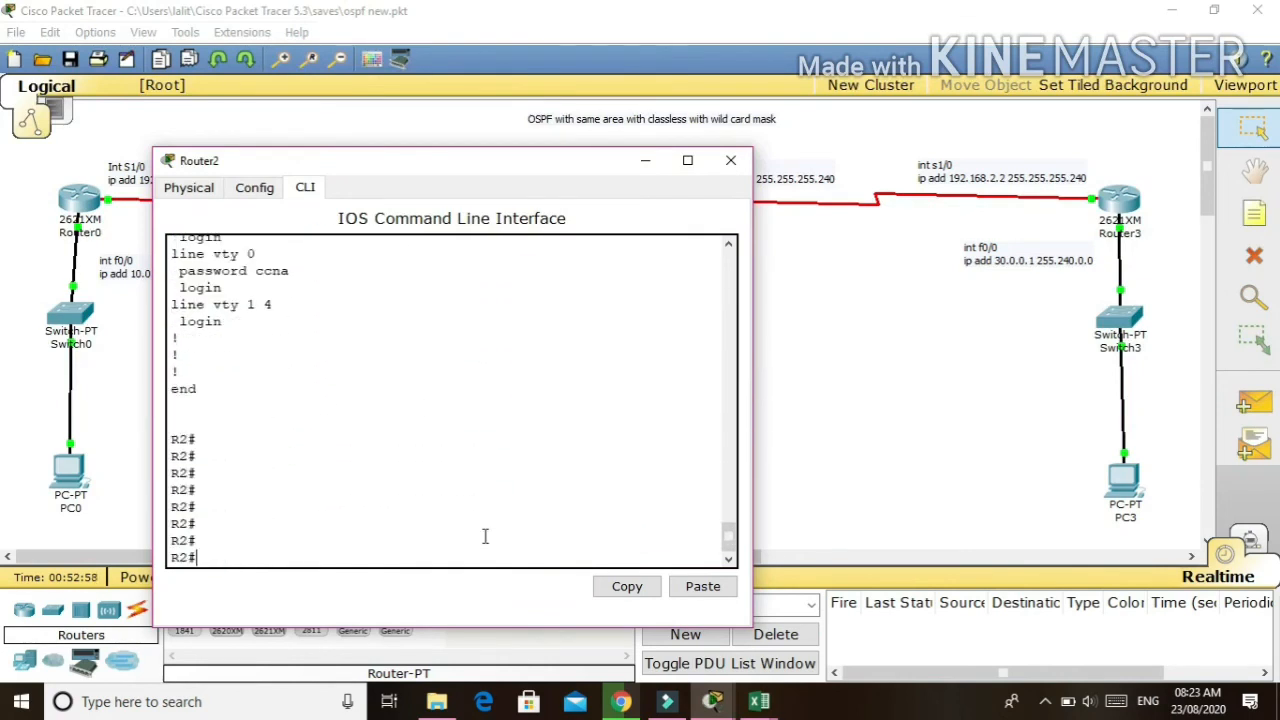
pyautogui.press('Return')
pyautogui.press('Return')
pyautogui.press('Return')
# - Enter configuration mode on Router2 and assign interface s1/0 the address 192.168.1.2 with mask 255.255.255.240
pyautogui.write('config t')
pyautogui.press('Return')
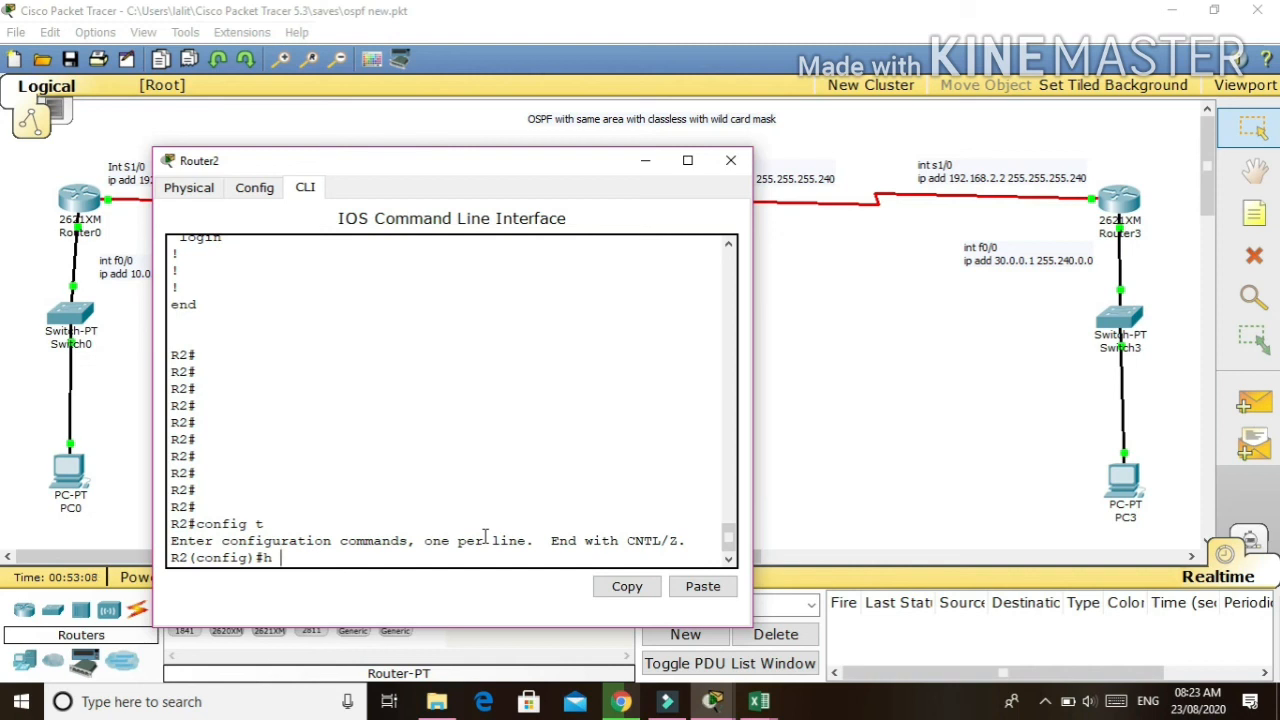
pyautogui.press('BackSpace')
pyautogui.write('int s1/0')
pyautogui.press('Return')
pyautogui.write('ip')
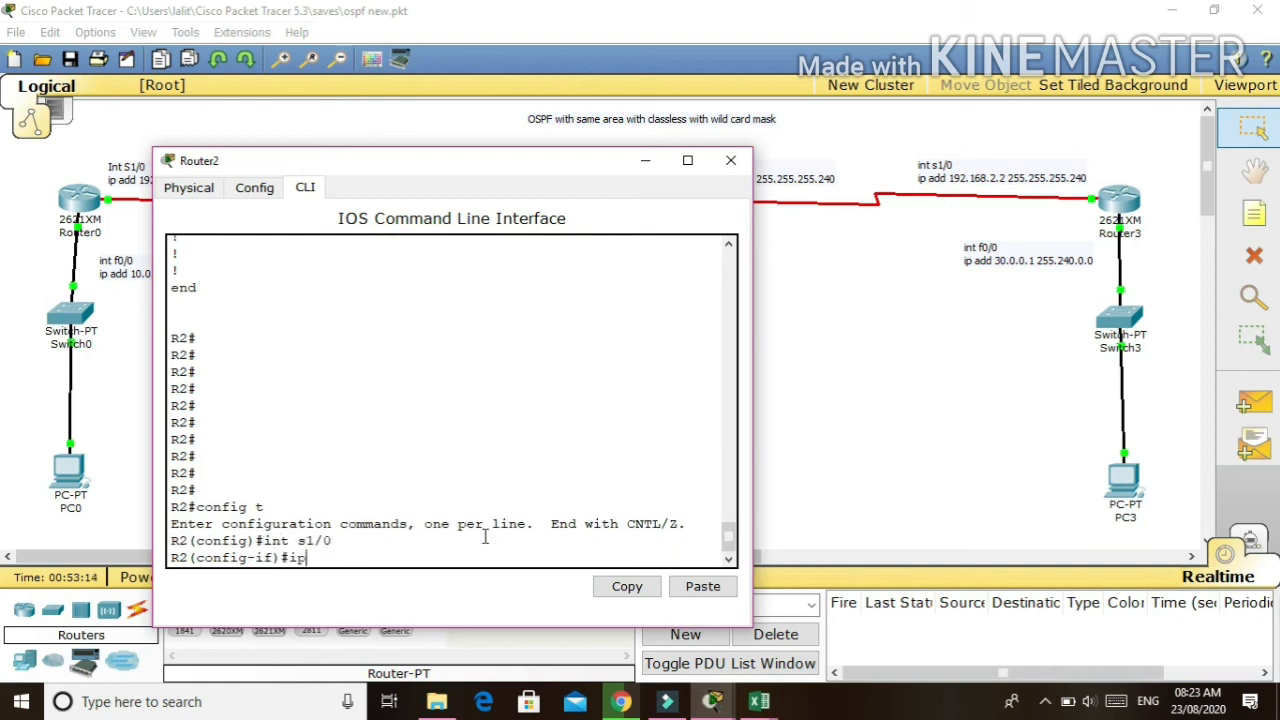
pyautogui.write(' add 192.168.1.2 255.2')
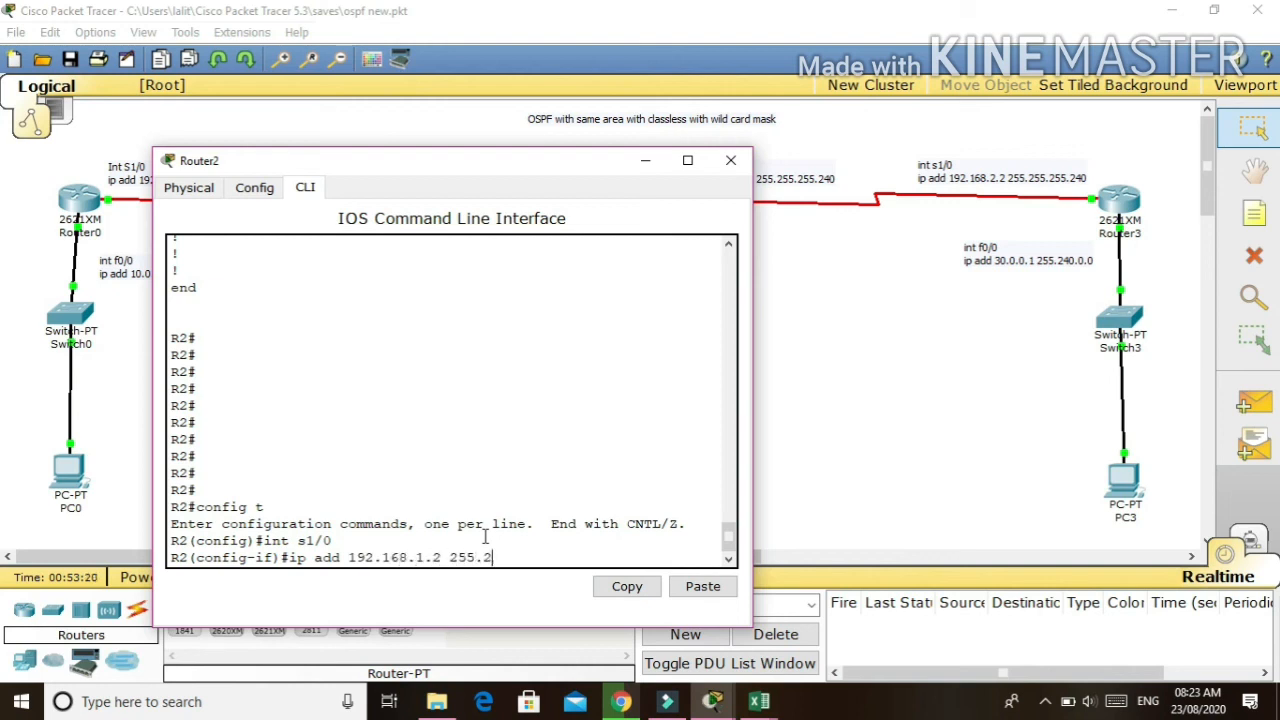
pyautogui.write('55.255.240')
pyautogui.press('Return')
# - Set clock rate 64000 and bandwidth 64 on Router2's s1/0, enable the interface, and save the configuration
pyautogui.write('clock rate 640000')
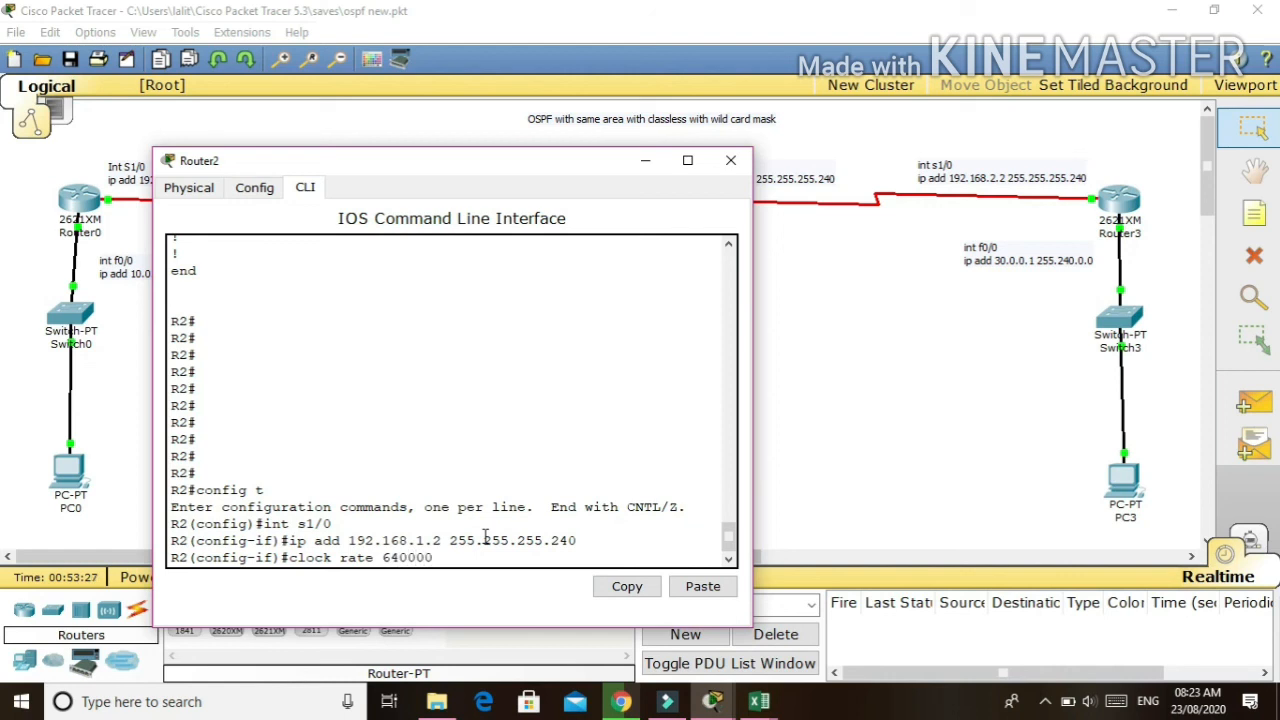
pyautogui.press('BackSpace')
pyautogui.press('Return')
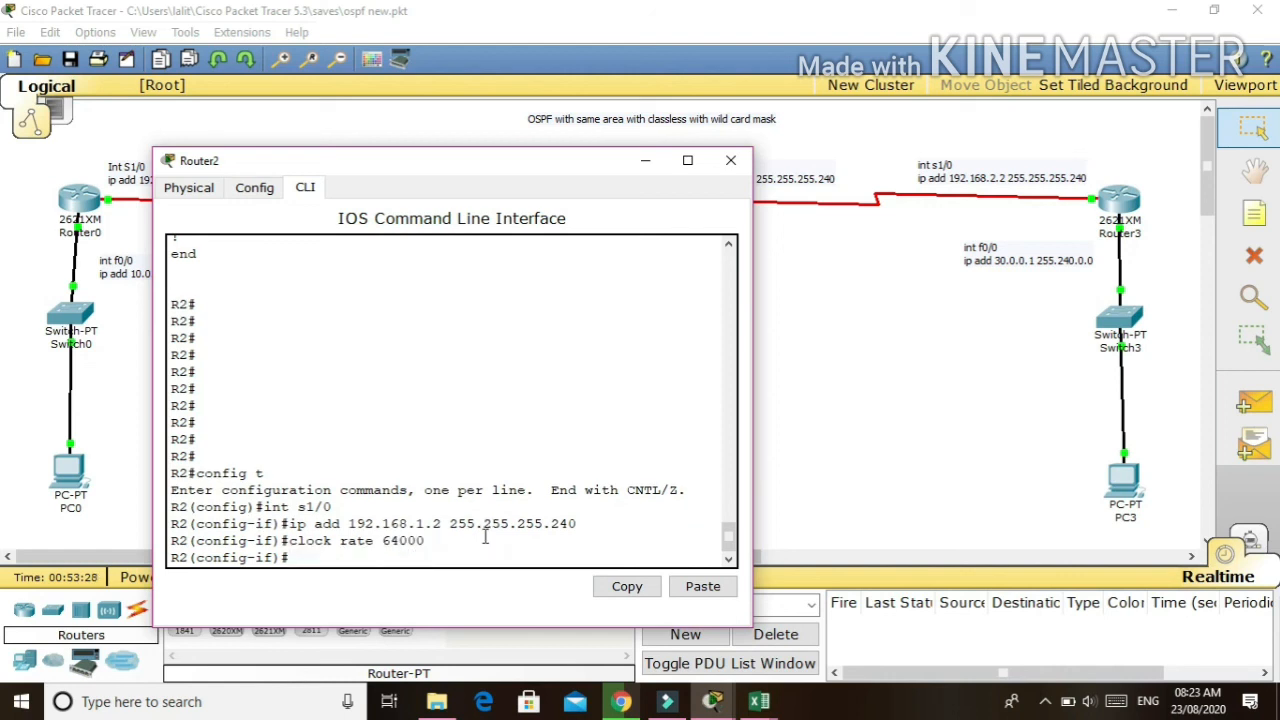
pyautogui.write('ban 64')
pyautogui.press('Return')
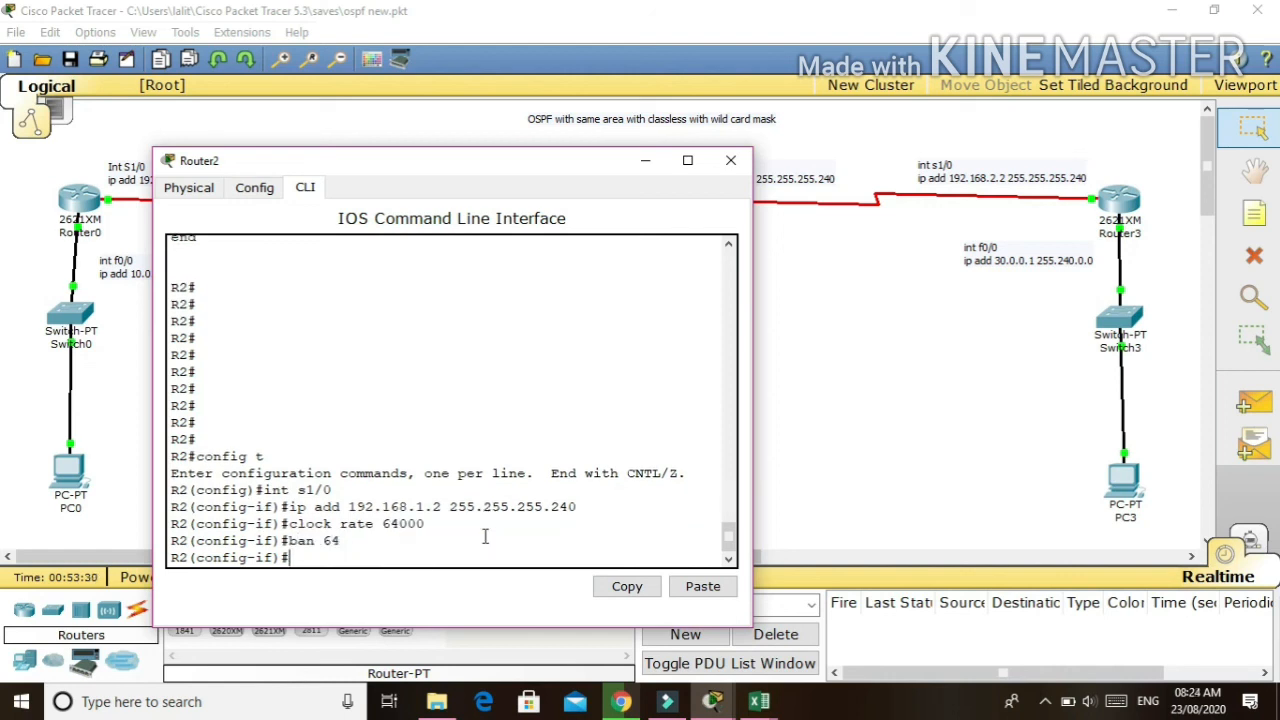
pyautogui.write('no sh')
pyautogui.press('Return')
pyautogui.write('do wr')
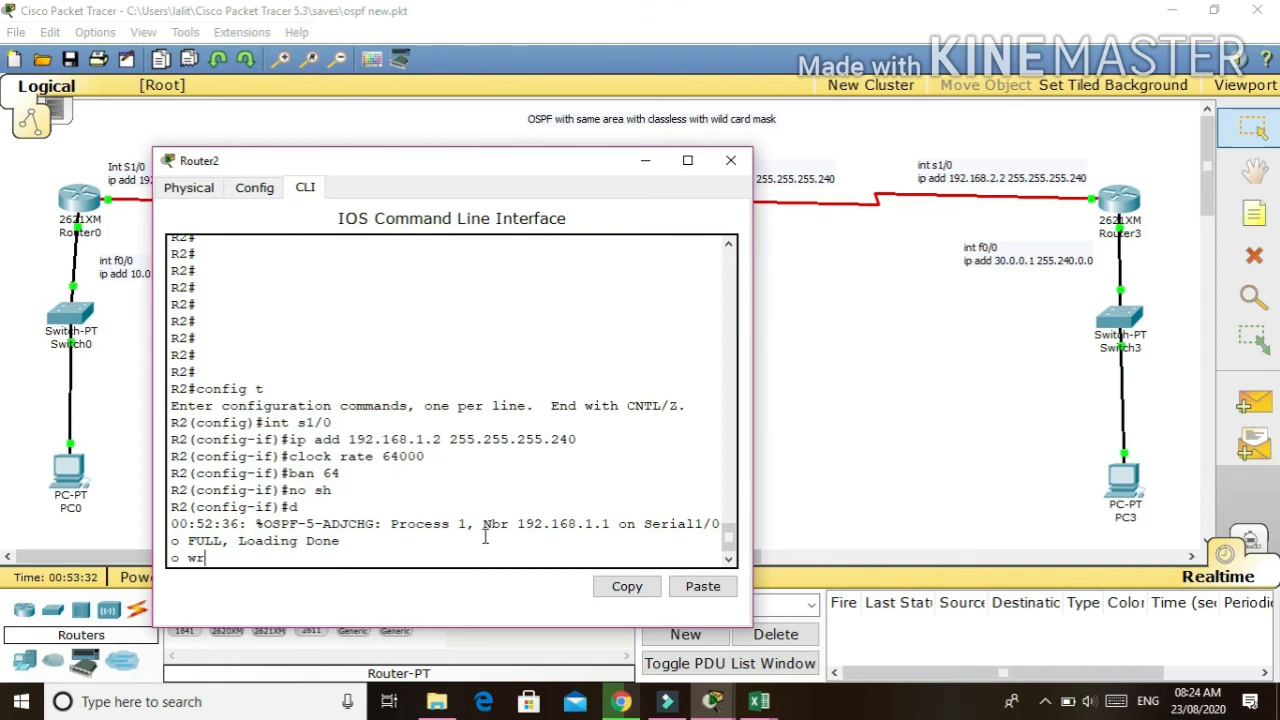
pyautogui.press('Return')
pyautogui.moveTo(485, 474); pyautogui.dragTo(186, 474)
pyautogui.moveTo(340, 490); pyautogui.dragTo(222, 490)
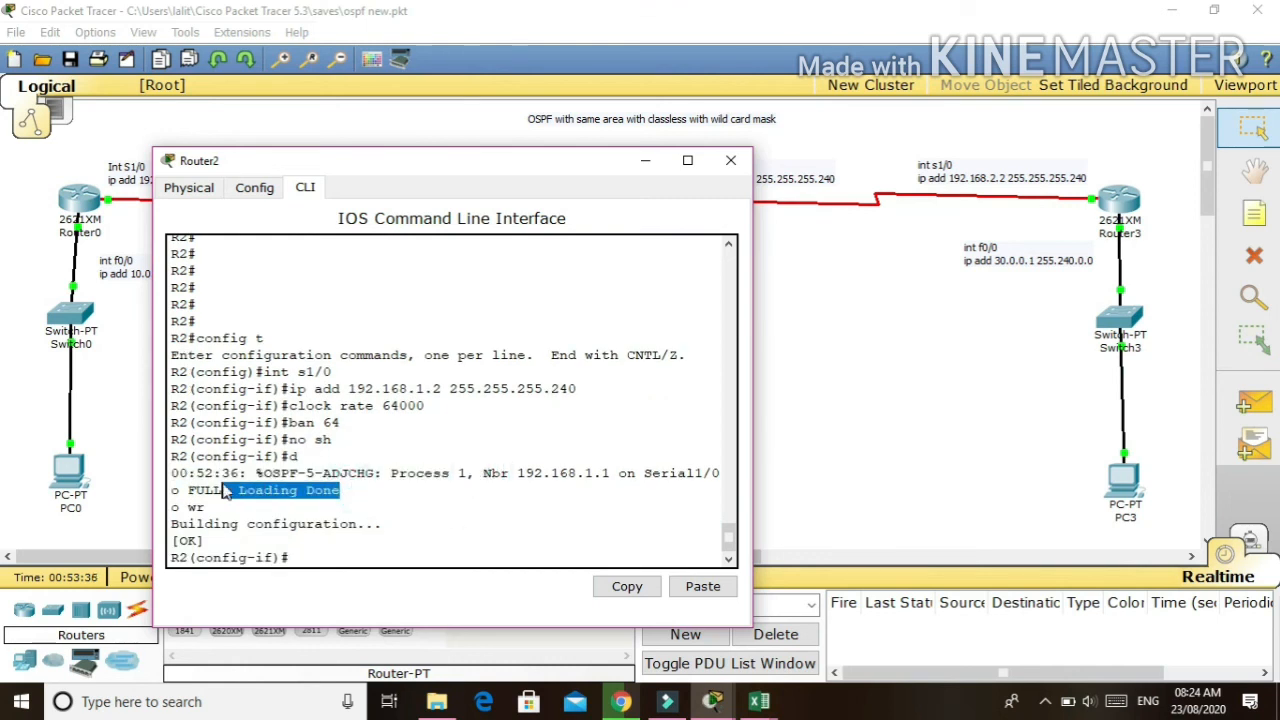
# - Repeat the ping from PC0 to 192.168.1.2 and compare the output with the previous attempt
pyautogui.click(70, 488)
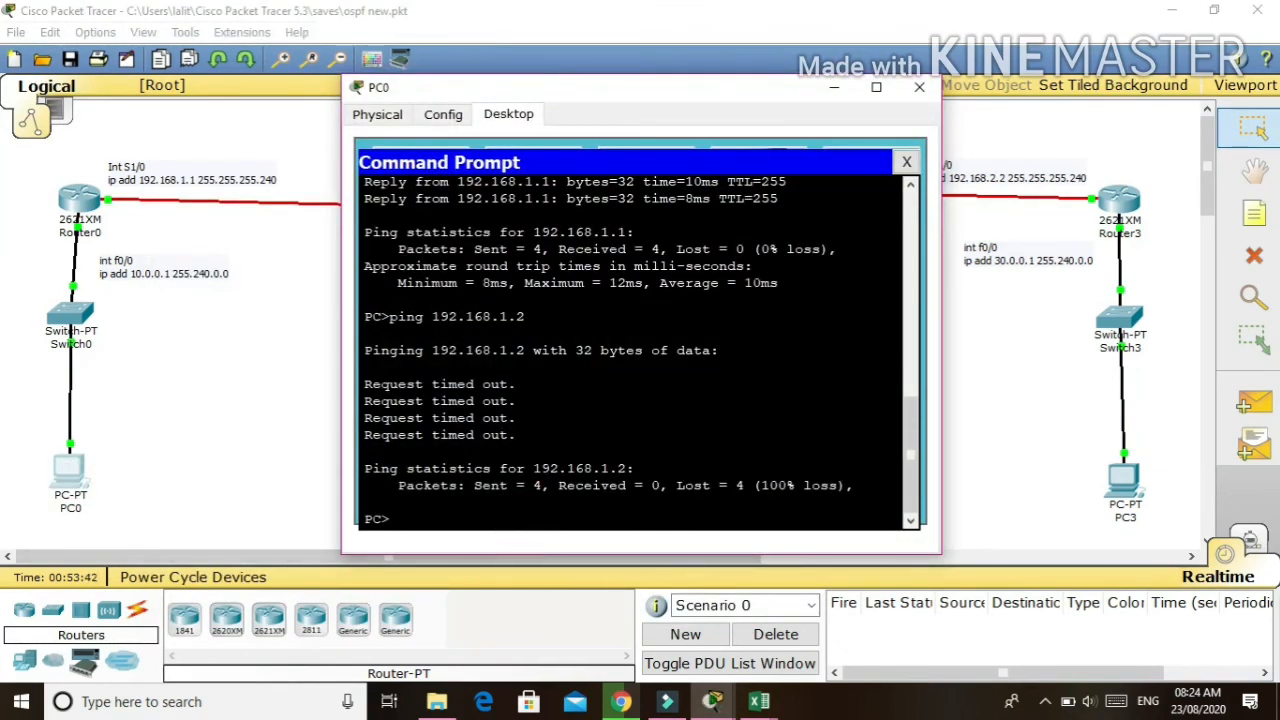
pyautogui.press('Up')
pyautogui.press('Return')
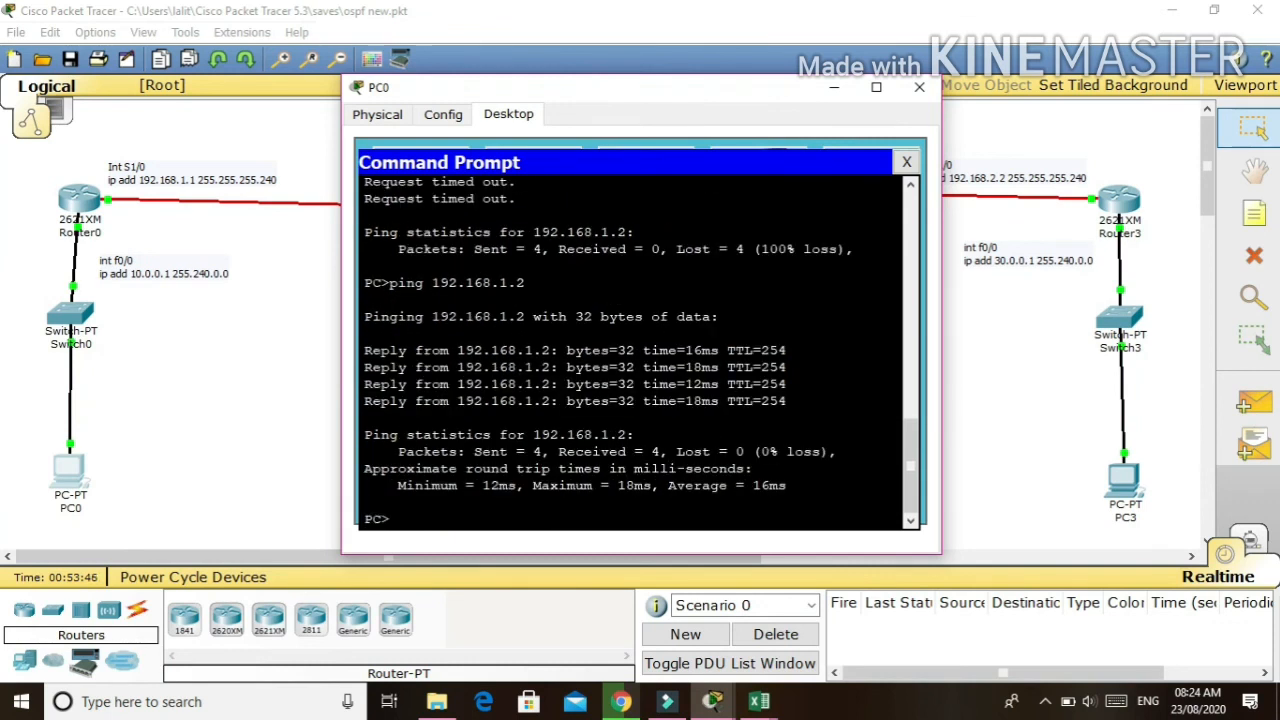
pyautogui.scroll(5, 538, 386)
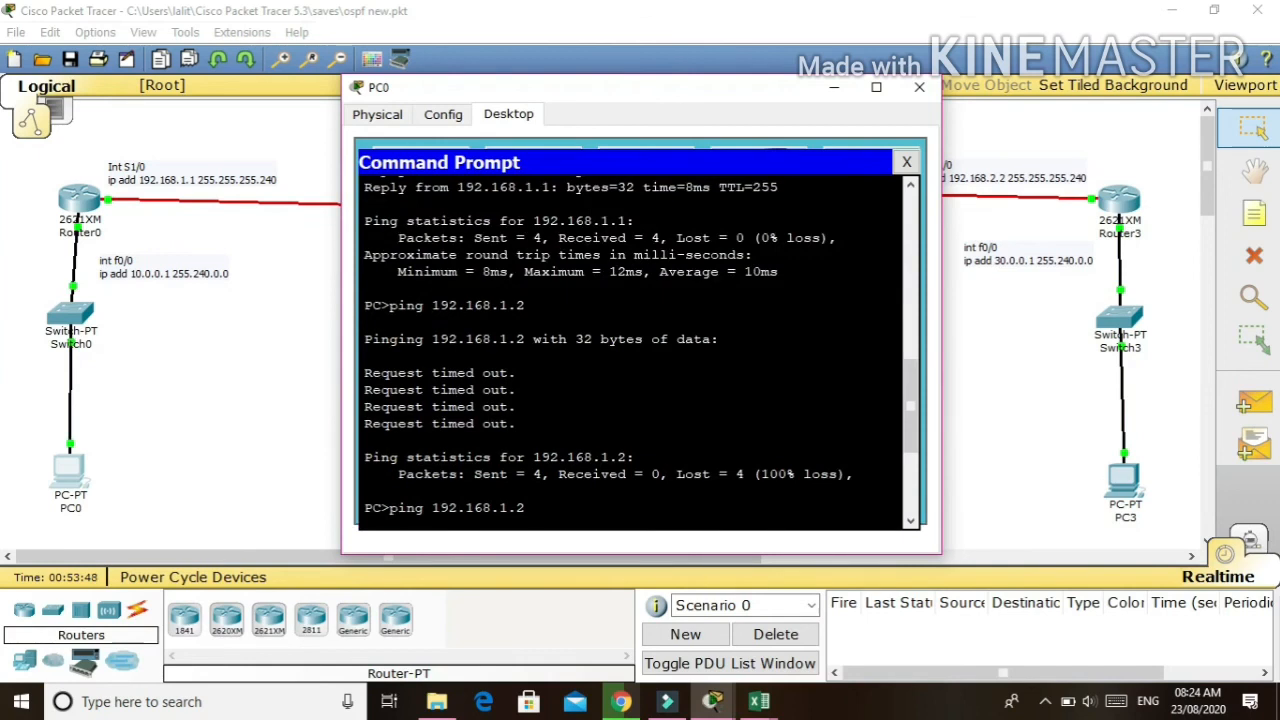
pyautogui.moveTo(499, 374); pyautogui.dragTo(363, 374)
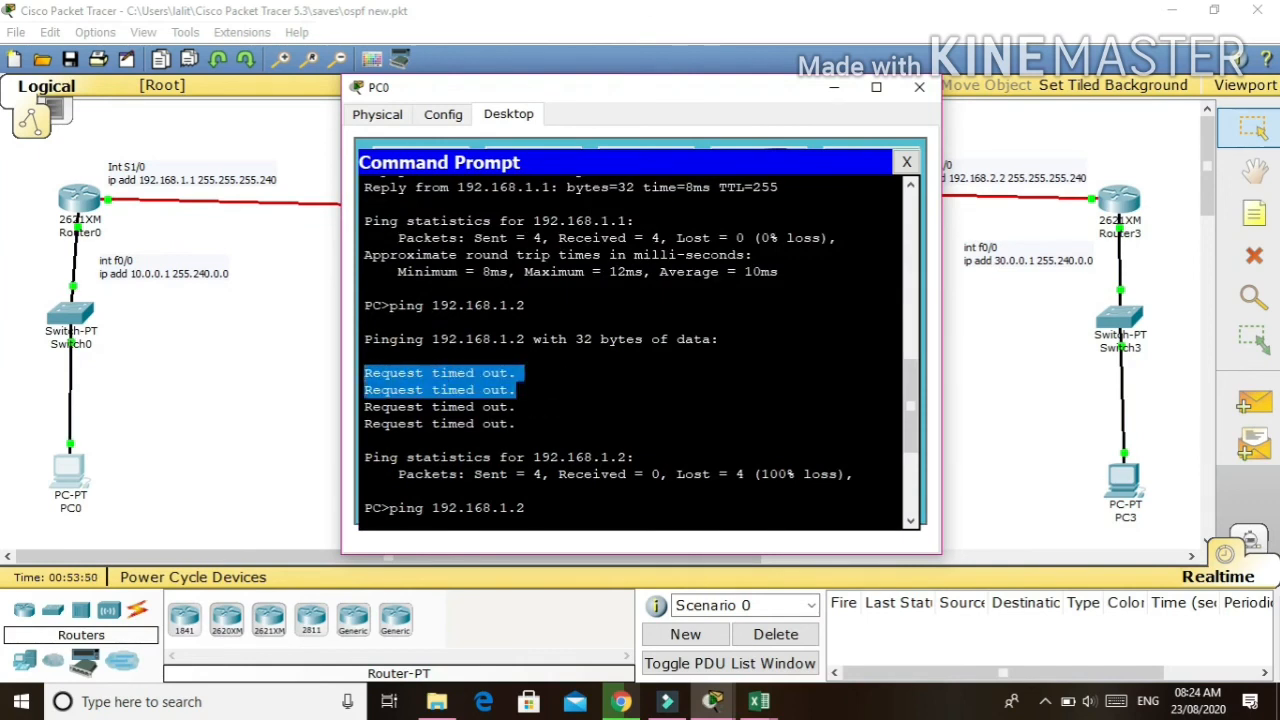
pyautogui.click(591, 423)
pyautogui.moveTo(542, 430); pyautogui.dragTo(374, 340)
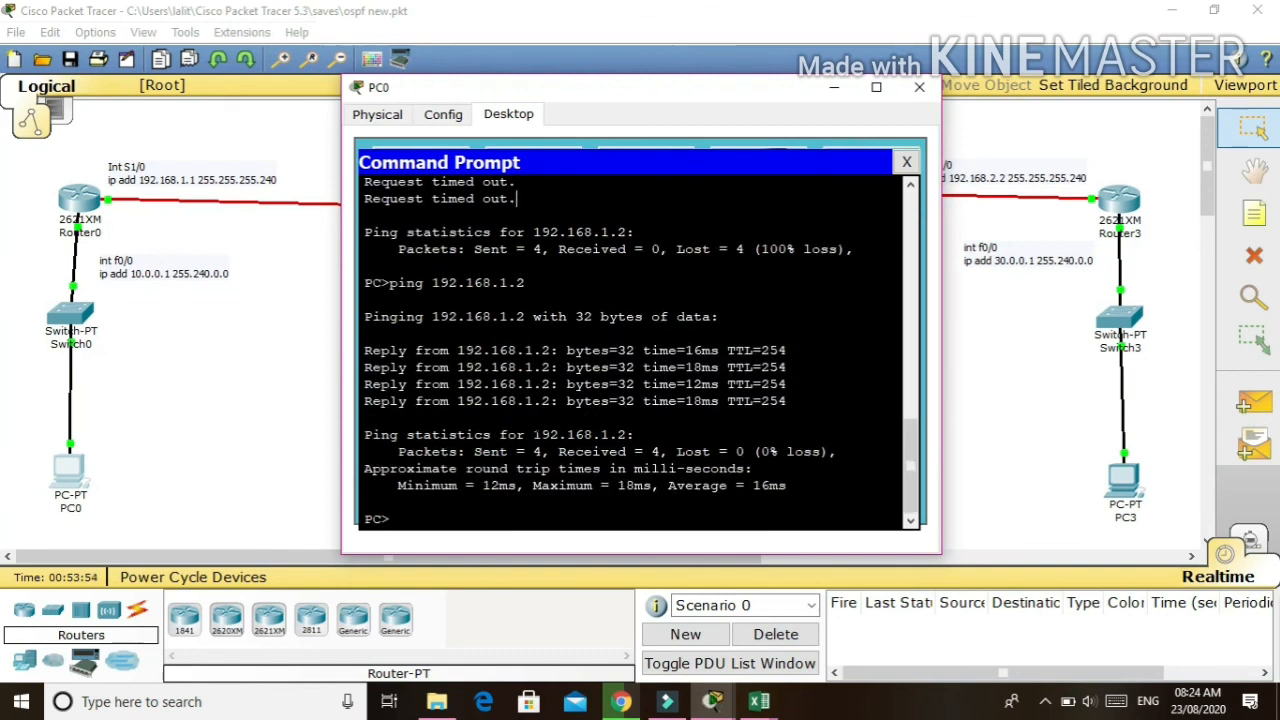
# - Ping Router2's s1/1 address 192.168.2.1 from PC0
pyautogui.click(547, 513)
pyautogui.press('Up')
pyautogui.press('BackSpace')
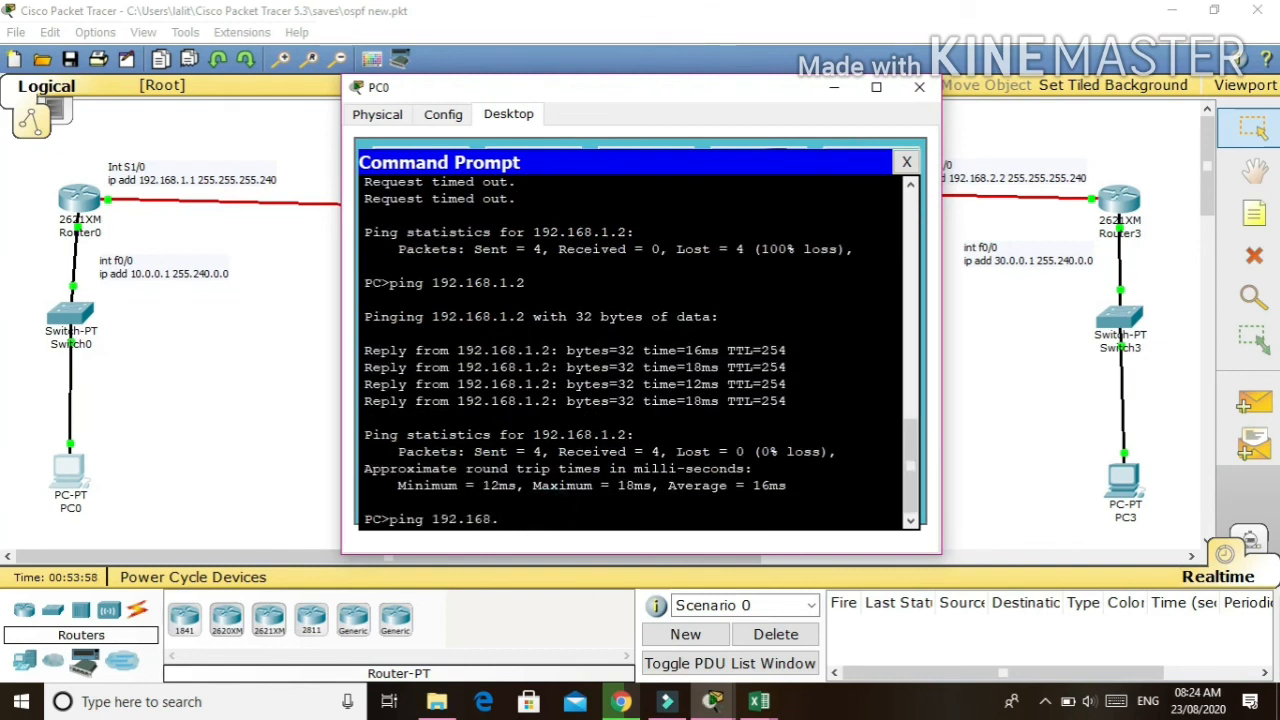
pyautogui.write('2.1')
pyautogui.press('Return')
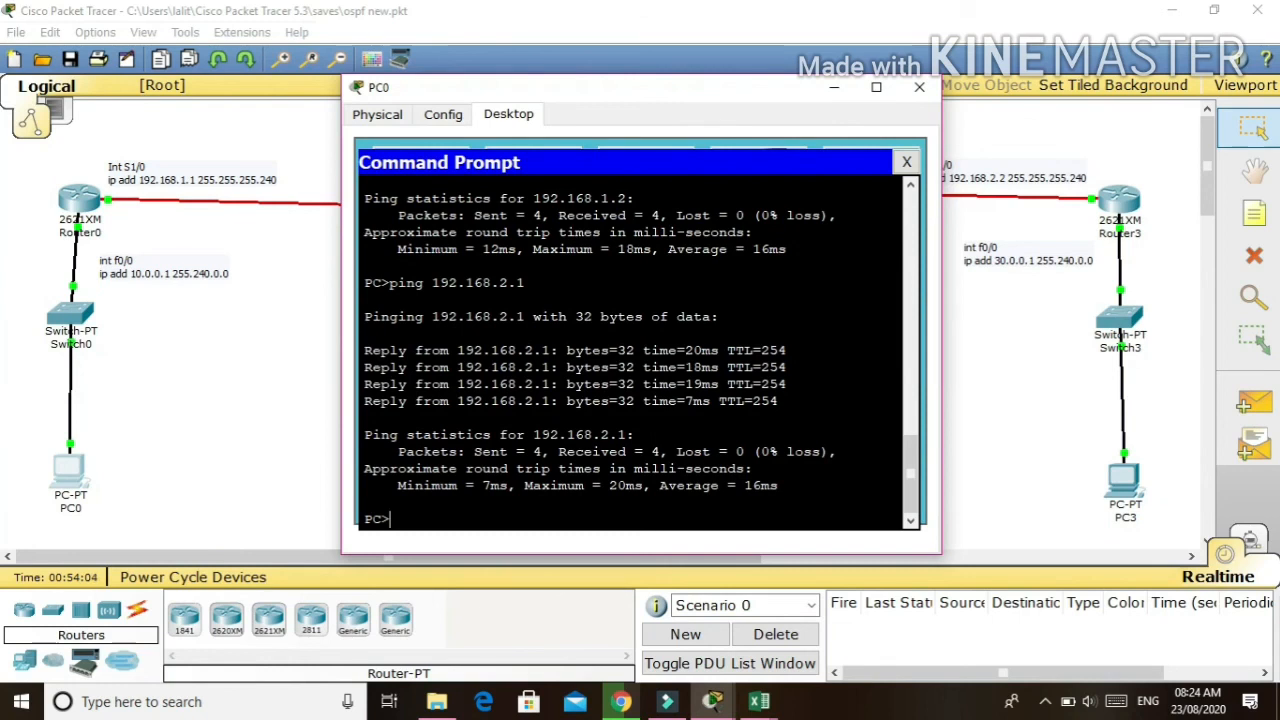
# - Ping Router3's serial address 192.168.2.2 from PC0, review the output, and close the PC0 window
pyautogui.press('Up')
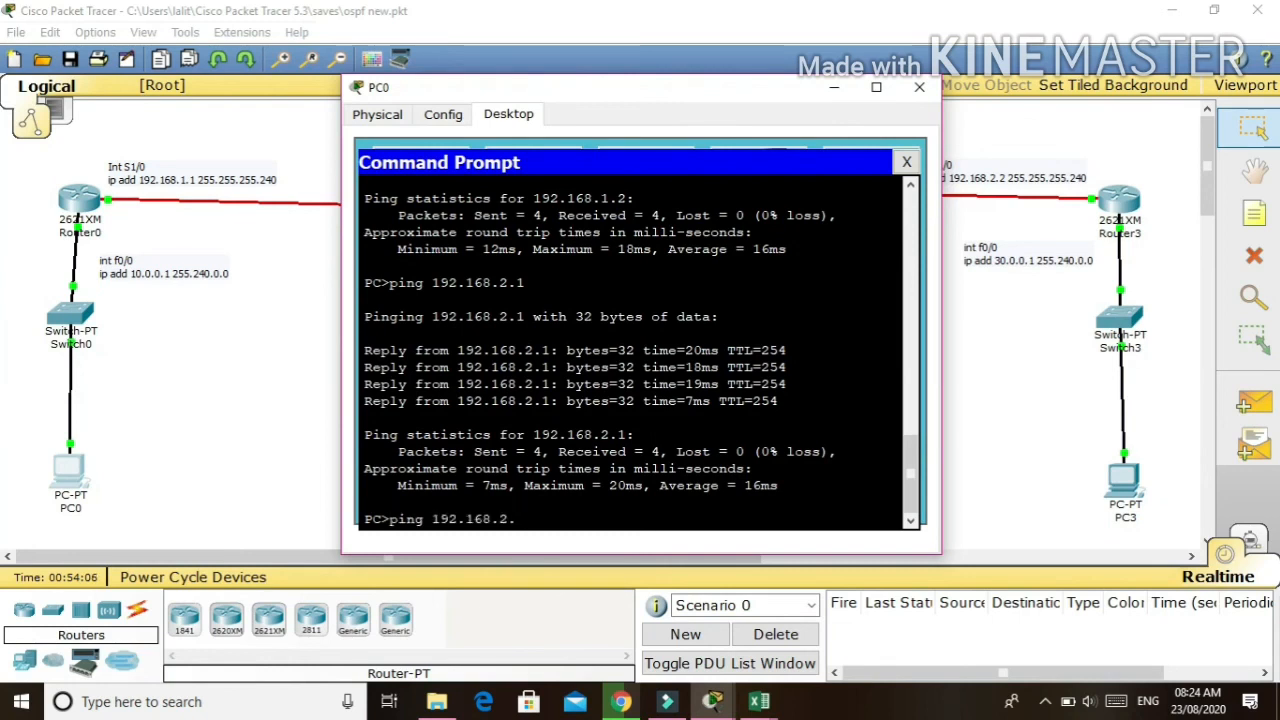
pyautogui.write('2')
pyautogui.press('Return')
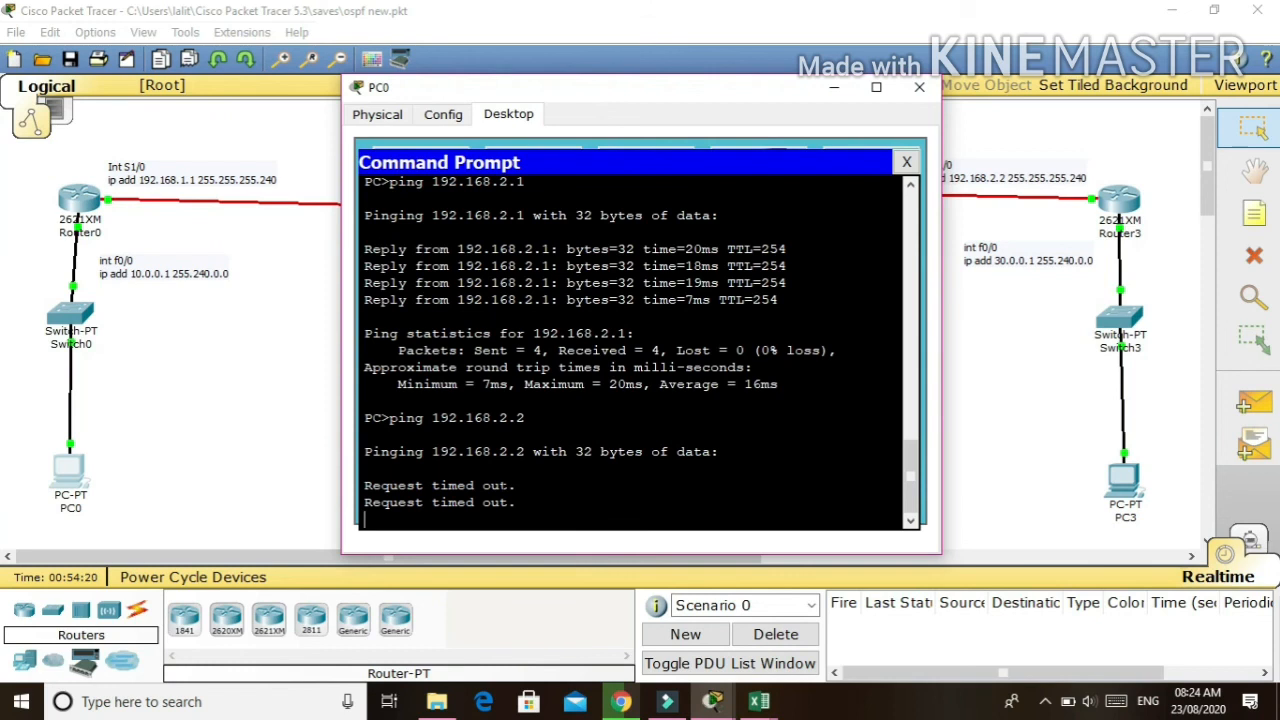
pyautogui.moveTo(541, 451); pyautogui.dragTo(433, 452)
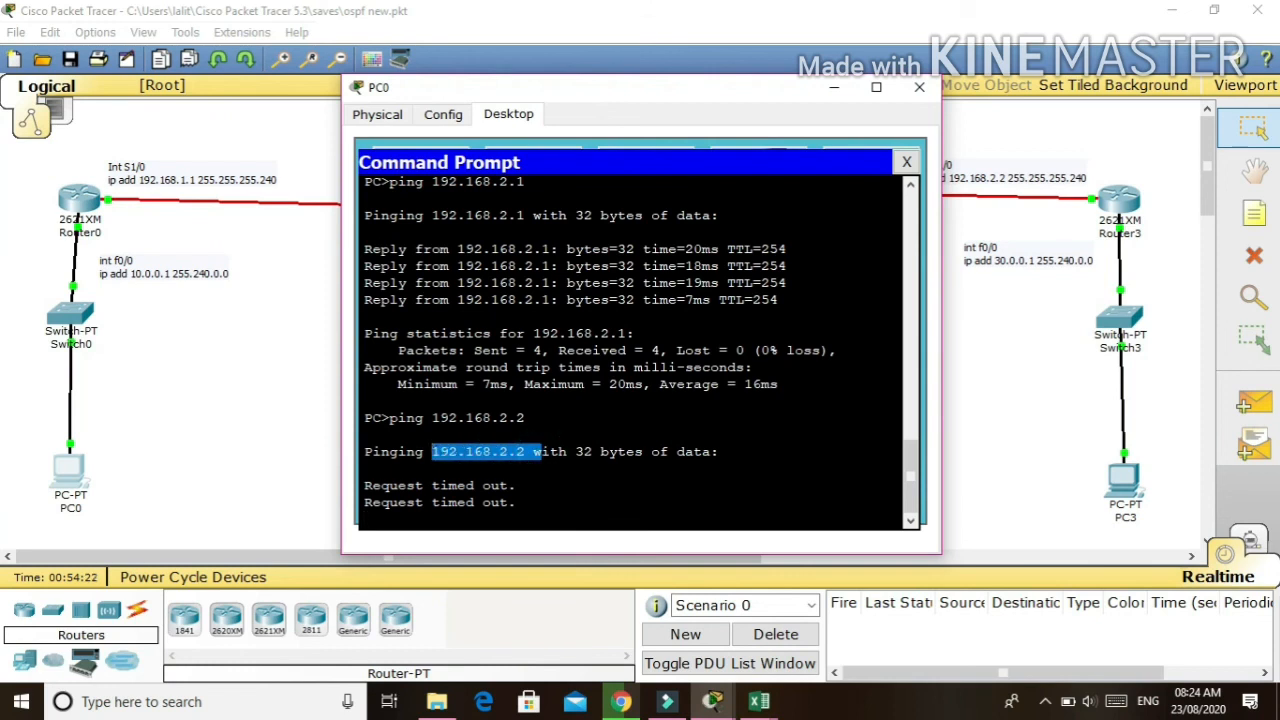
pyautogui.moveTo(525, 508); pyautogui.dragTo(367, 442)
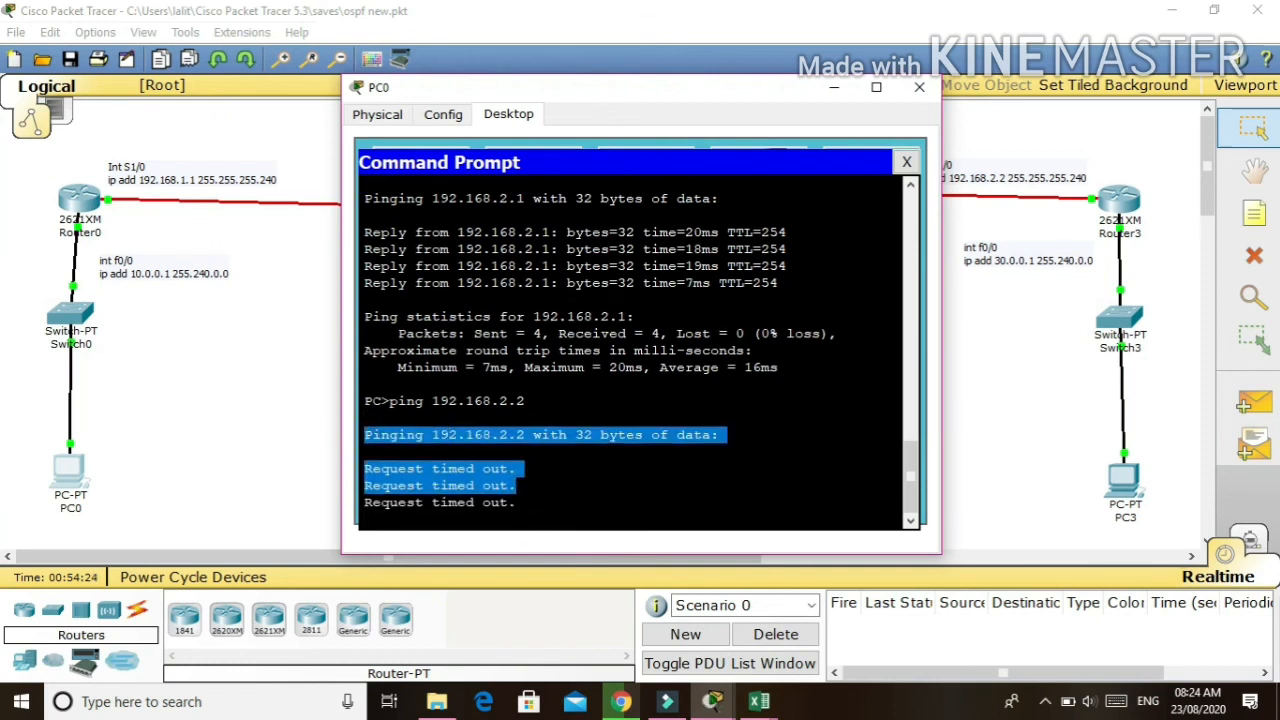
pyautogui.click(586, 510)
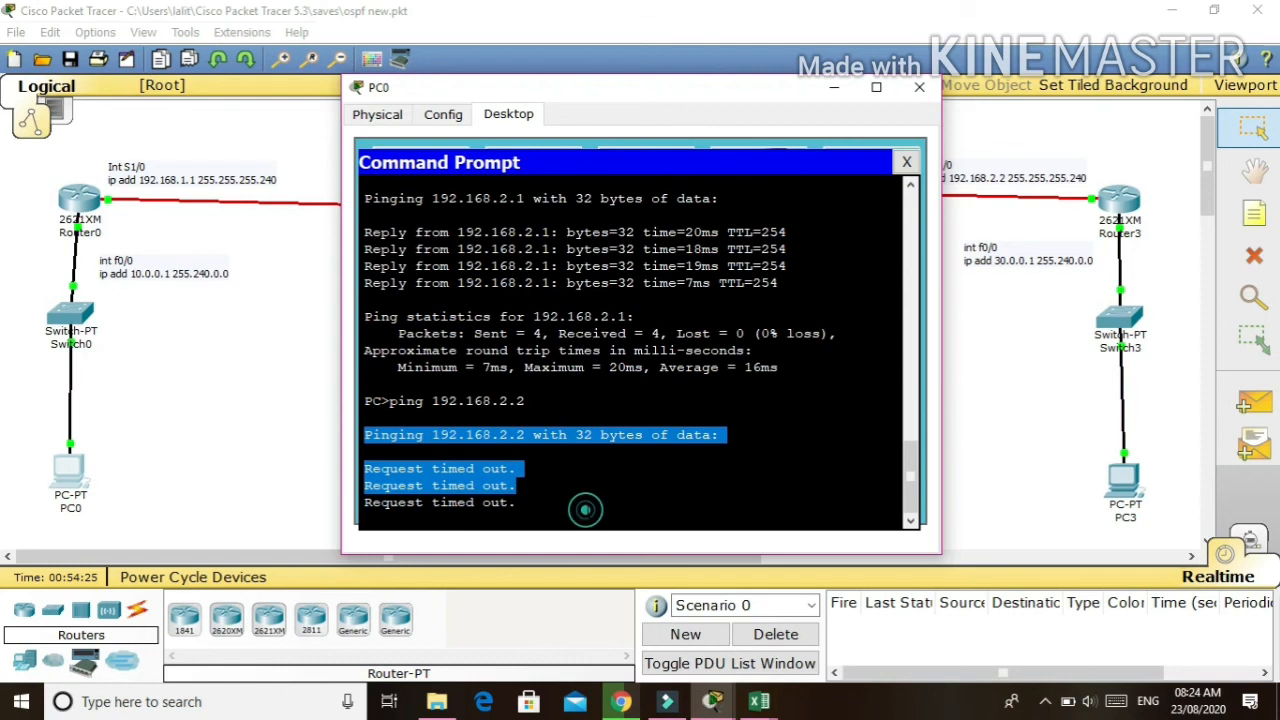
pyautogui.click(919, 90)
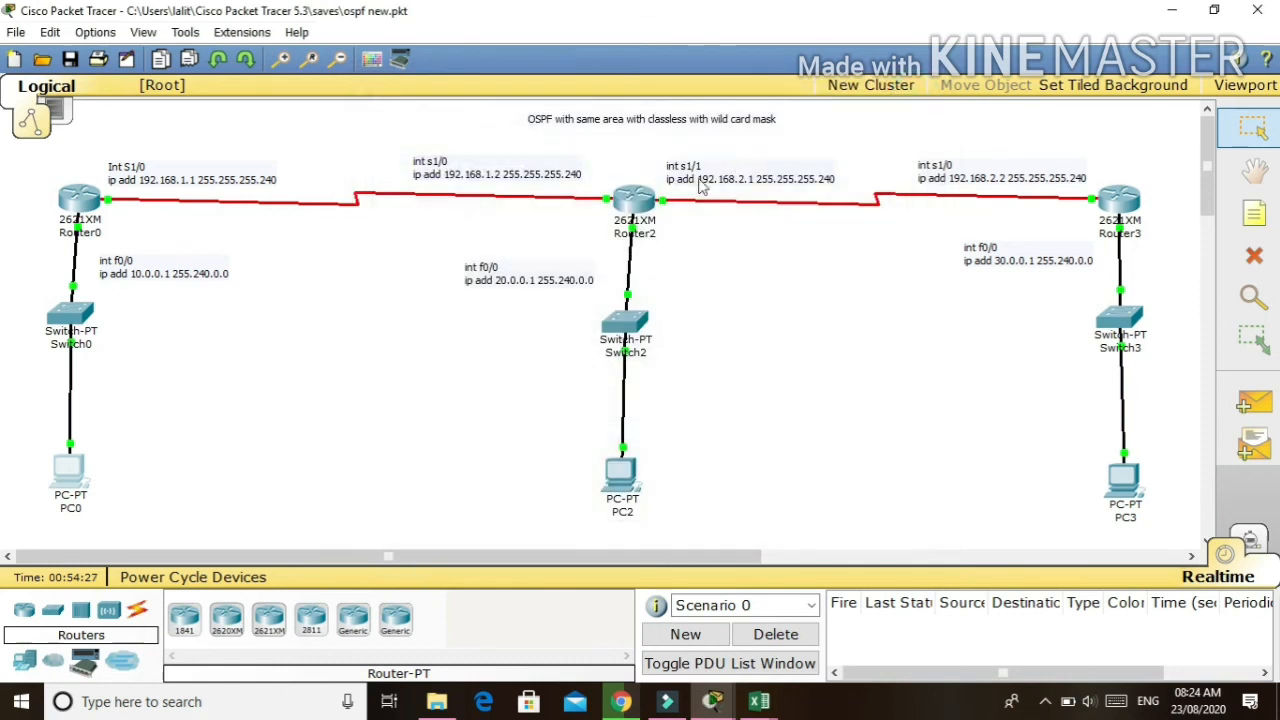
# - Open Router2's command line, leave configuration mode, and display the saved configuration with show startup-config
pyautogui.click(622, 200)
pyautogui.press('Return')
pyautogui.press('Return')
pyautogui.press('Return')
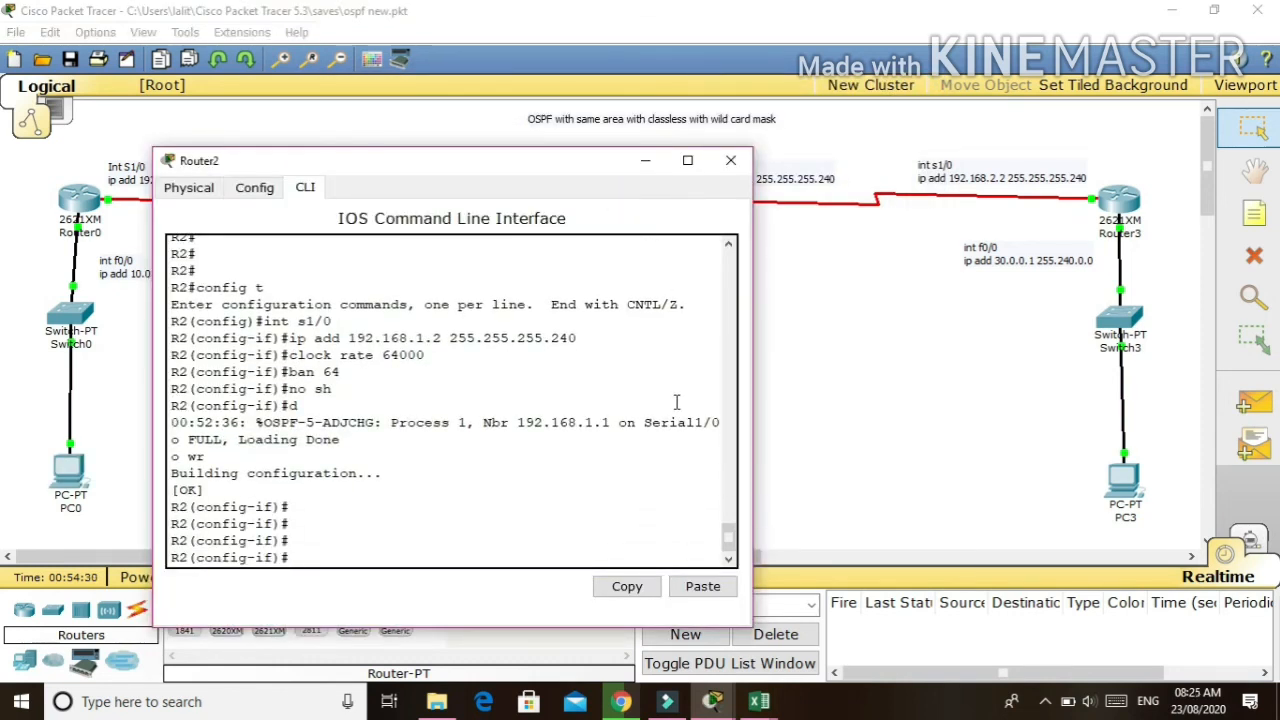
pyautogui.write('exit')
pyautogui.press('Return')
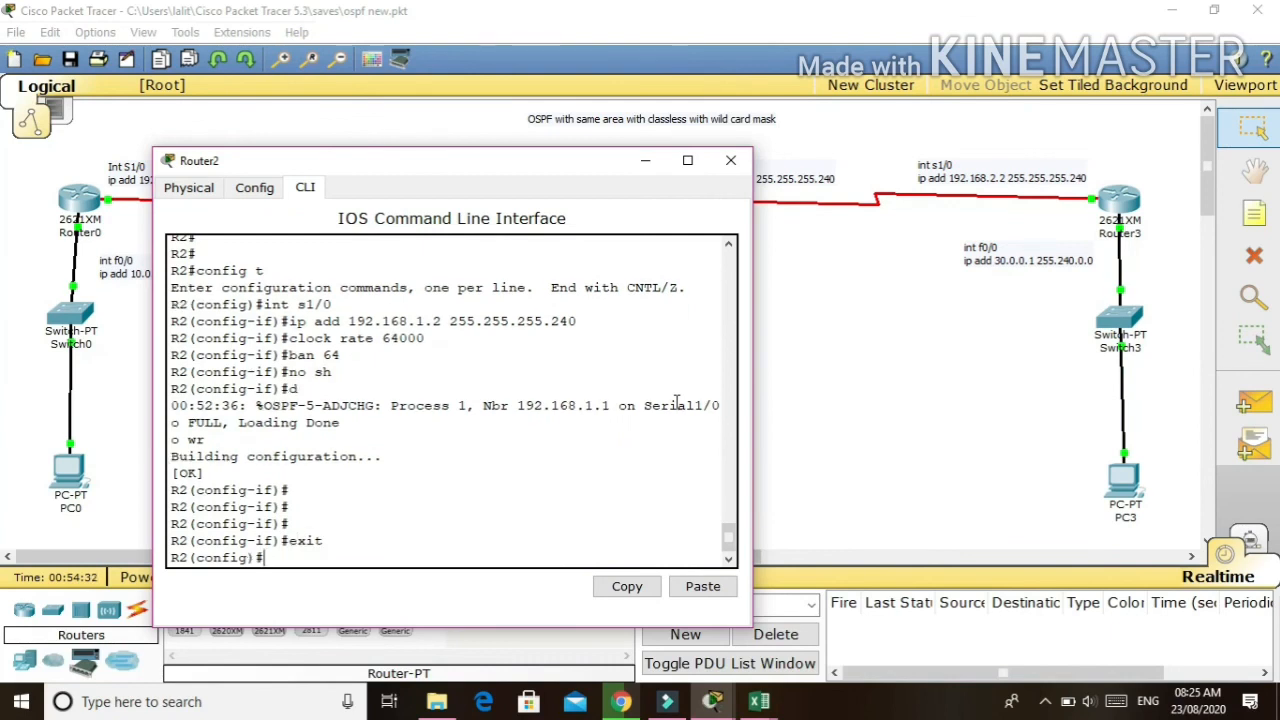
pyautogui.hotkey('ctrl', 'z')
pyautogui.press('Return')
pyautogui.press('Return')
pyautogui.press('Return')
pyautogui.write('show st')
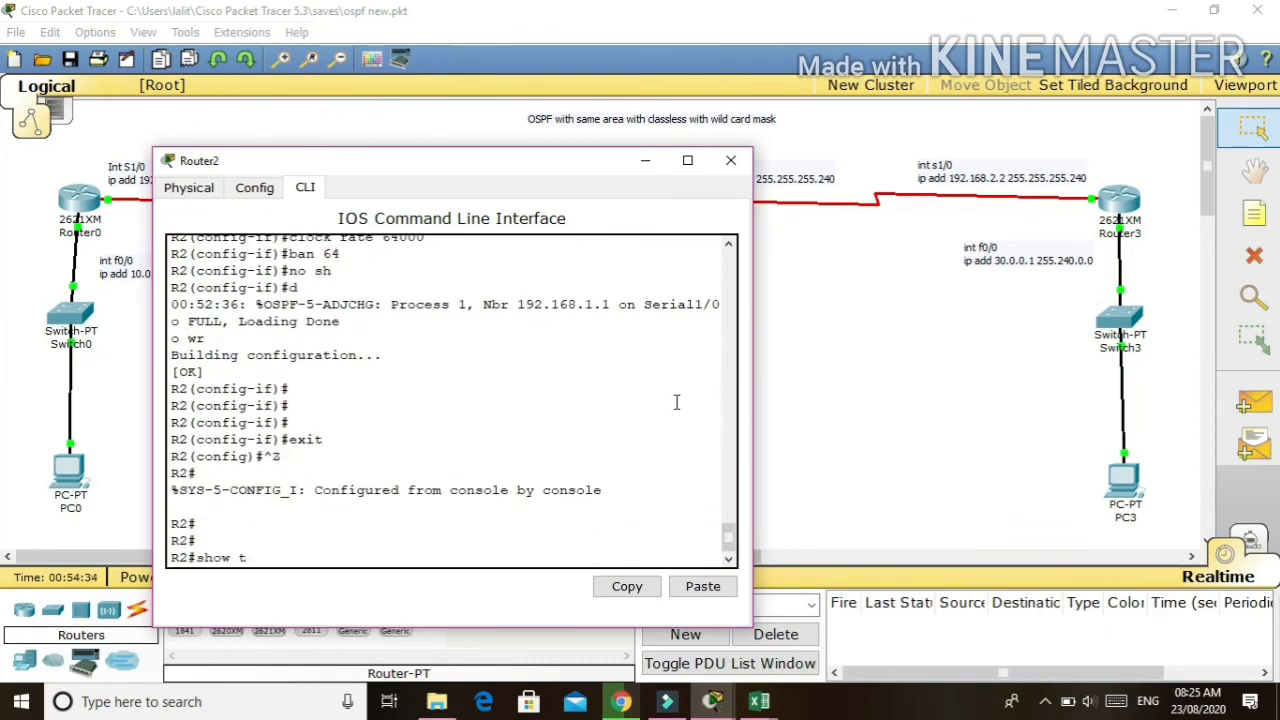
pyautogui.press('BackSpace')
pyautogui.write('startup-config')
pyautogui.press('Return')
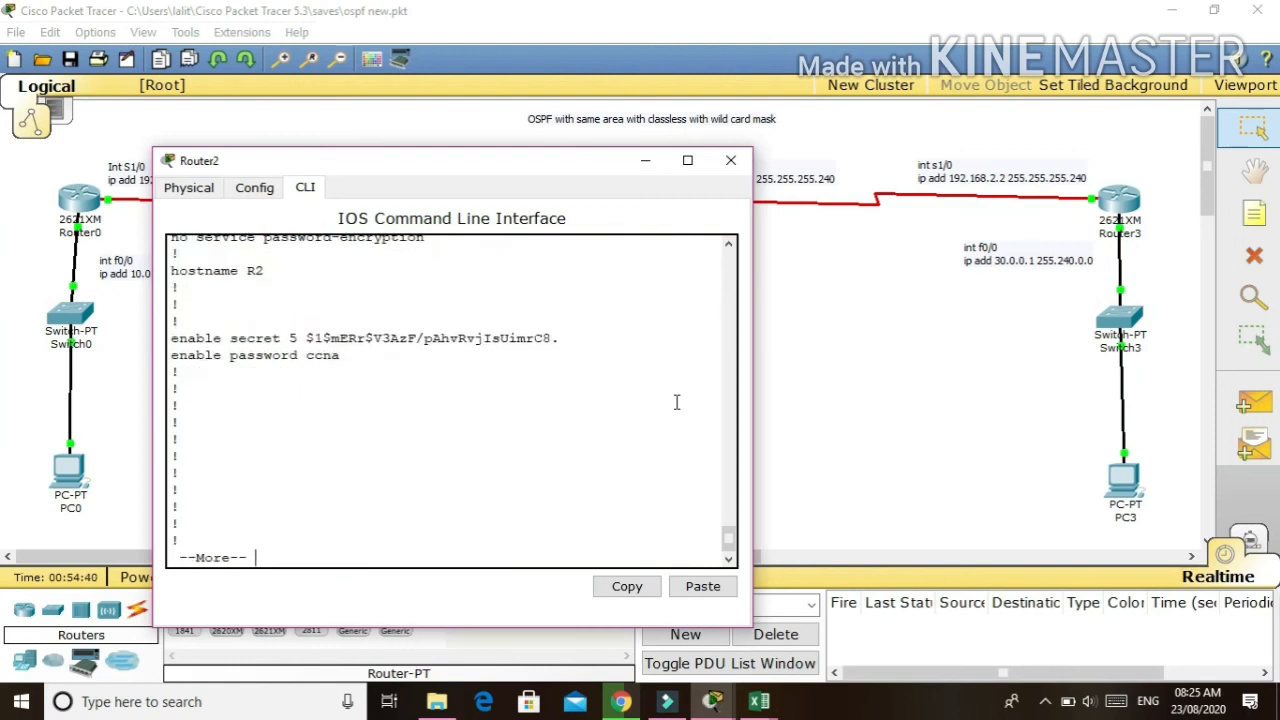
# - Examine the addresses and subnet masks of Serial1/0 and Serial1/1 in Router2's startup configuration
pyautogui.press('Return')
pyautogui.press('Return')
pyautogui.press('Return')
pyautogui.press('Return')
pyautogui.press('Return')
pyautogui.press('Return')
pyautogui.press('Return')
pyautogui.press('Return')
pyautogui.press('Return')
pyautogui.press('Return')
pyautogui.press('Return')
pyautogui.press('Return')
pyautogui.press('Return')
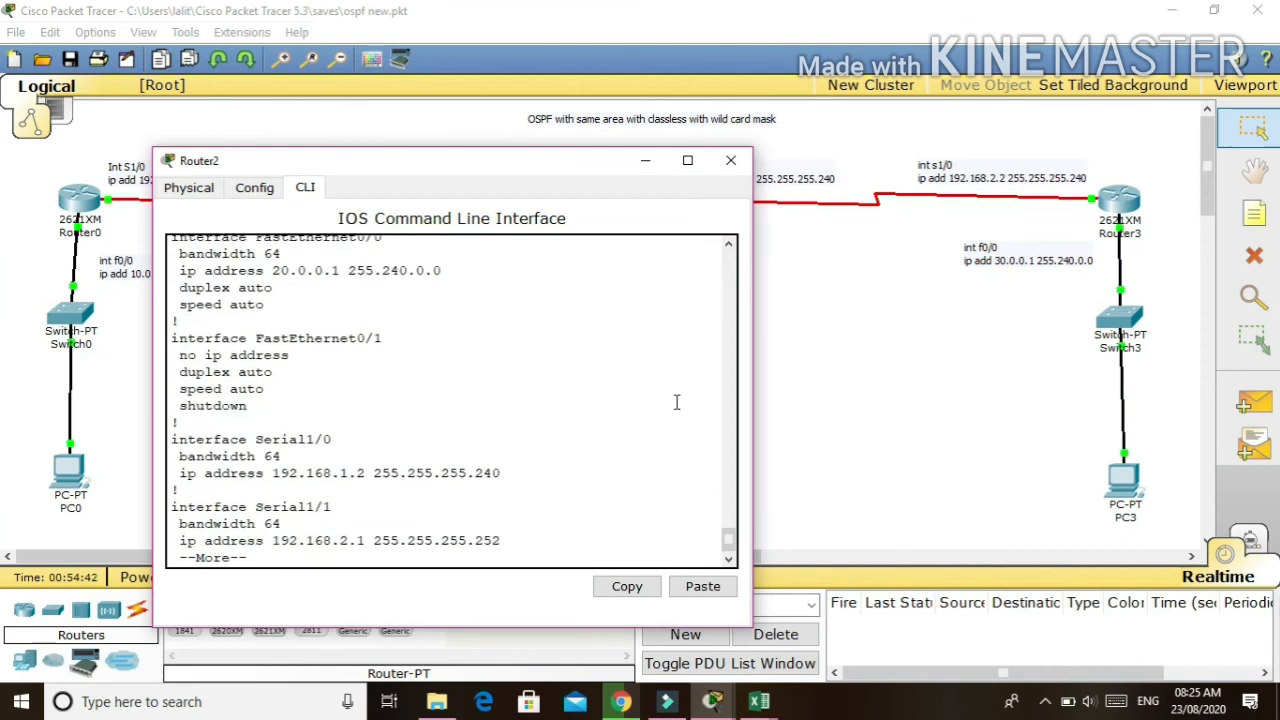
pyautogui.press('Return')
pyautogui.press('Return')
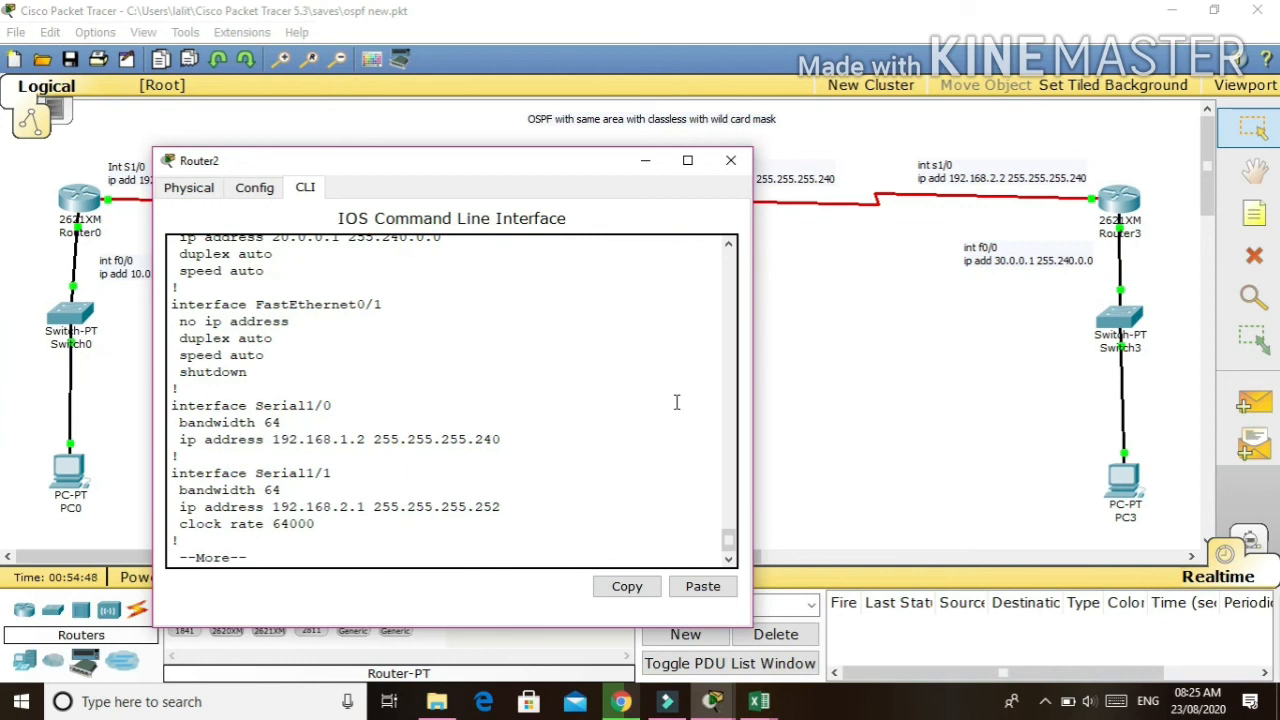
# - Check the OSPF network statements in Router2's startup configuration and page through the rest back to the privileged prompt
pyautogui.press('Return')
pyautogui.press('Return')
pyautogui.press('Return')
pyautogui.press('Return')
pyautogui.press('Return')
pyautogui.press('Return')
pyautogui.press('Return')
pyautogui.press('Return')
pyautogui.press('Return')
pyautogui.press('Return')
pyautogui.press('Return')
pyautogui.press('Return')
pyautogui.press('Return')
pyautogui.press('Return')
pyautogui.press('Return')
pyautogui.press('Return')
pyautogui.press('Return')
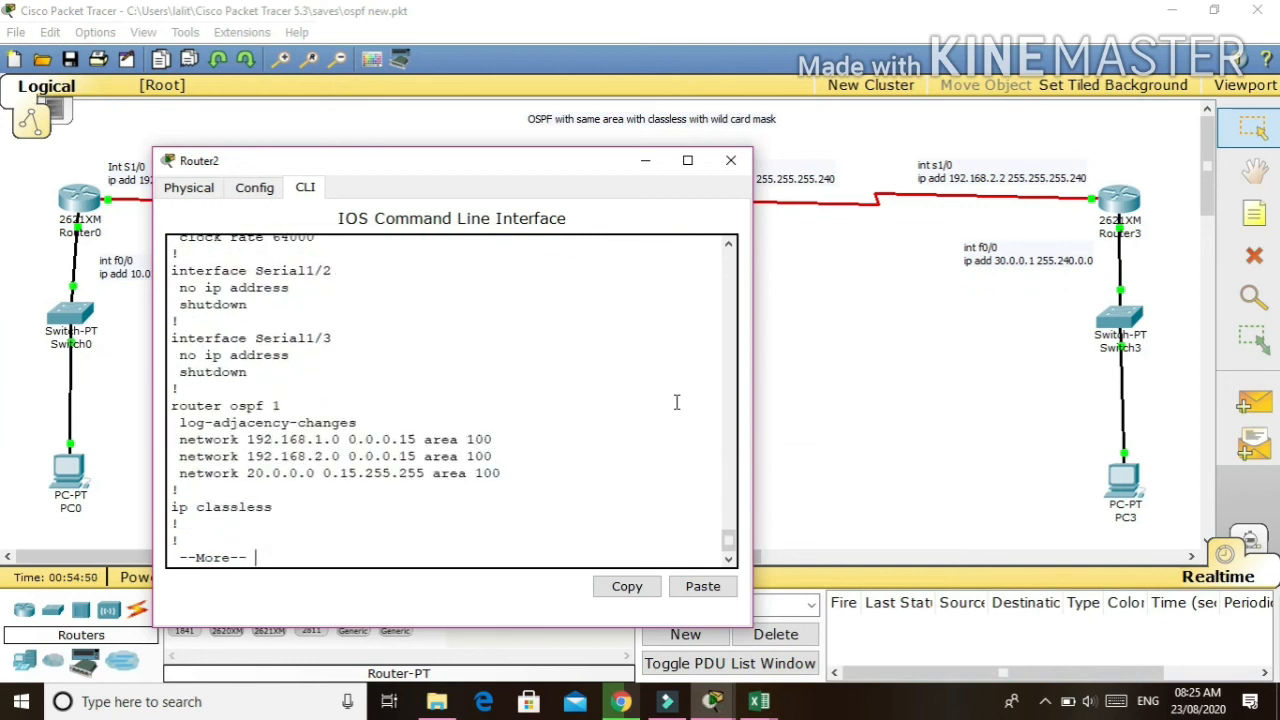
pyautogui.press('Return')
pyautogui.press('Return')
pyautogui.press('Return')
pyautogui.press('Return')
pyautogui.press('Return')
pyautogui.press('Return')
pyautogui.press('Return')
pyautogui.press('Return')
pyautogui.press('Return')
pyautogui.press('Return')
pyautogui.press('Return')
pyautogui.press('Return')
pyautogui.press('Return')
pyautogui.press('Return')
pyautogui.press('Return')
pyautogui.press('Return')
pyautogui.press('Return')
pyautogui.press('Return')
pyautogui.press('Return')
pyautogui.press('Return')
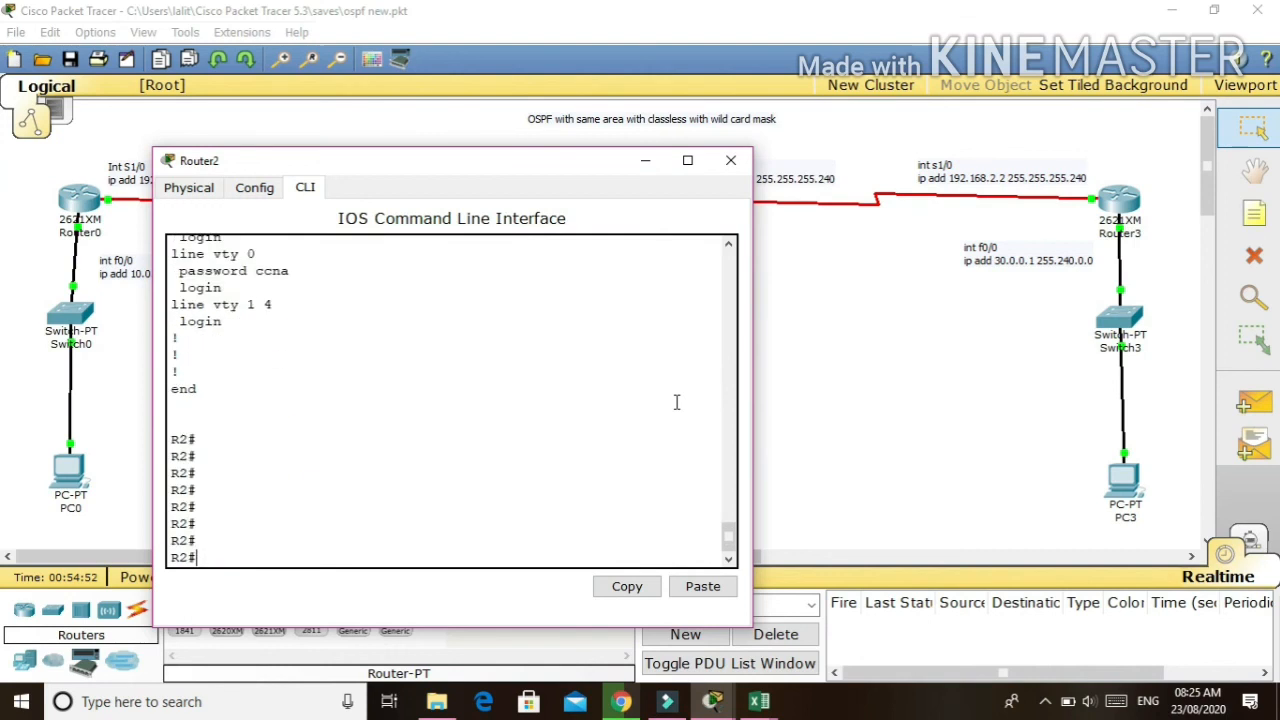
pyautogui.press('Return')
pyautogui.press('Return')
pyautogui.press('Return')
pyautogui.press('Return')
# - Enter Router2's configuration mode and assign Serial1/1 the address 192.168.2.1 with mask 255.255.255.240
pyautogui.write('config t')
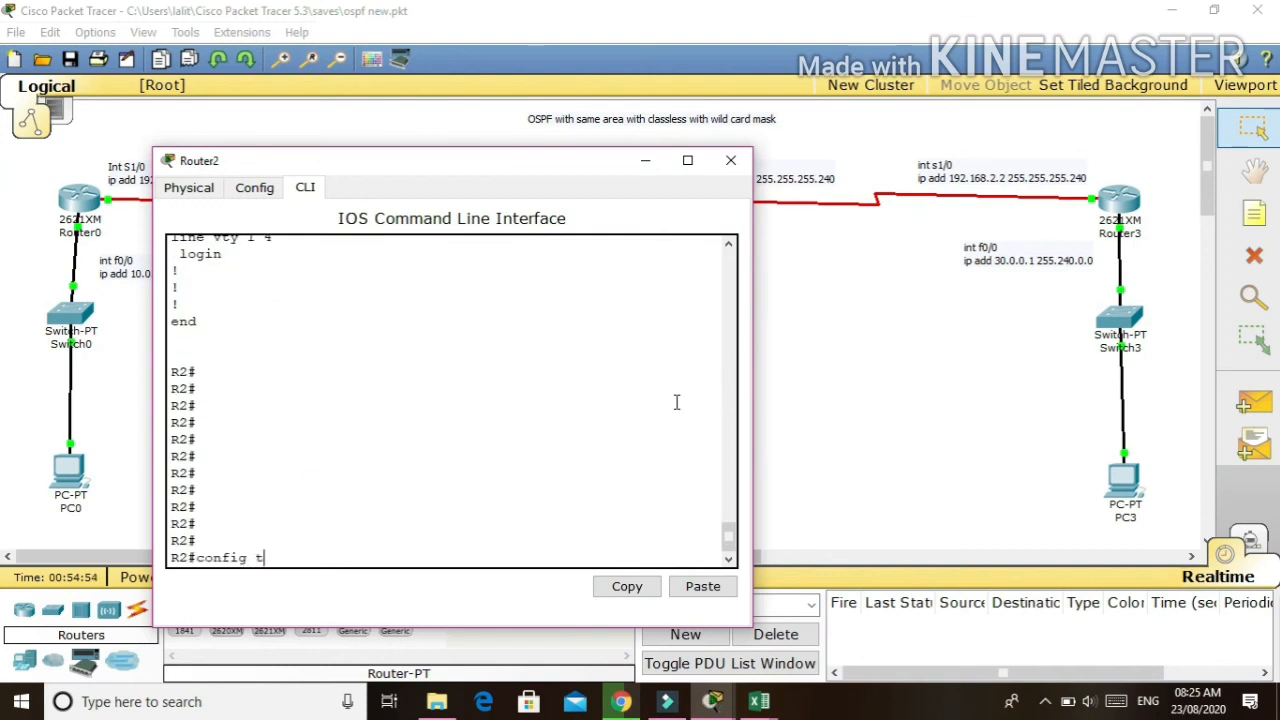
pyautogui.press('Return')
pyautogui.write('in')
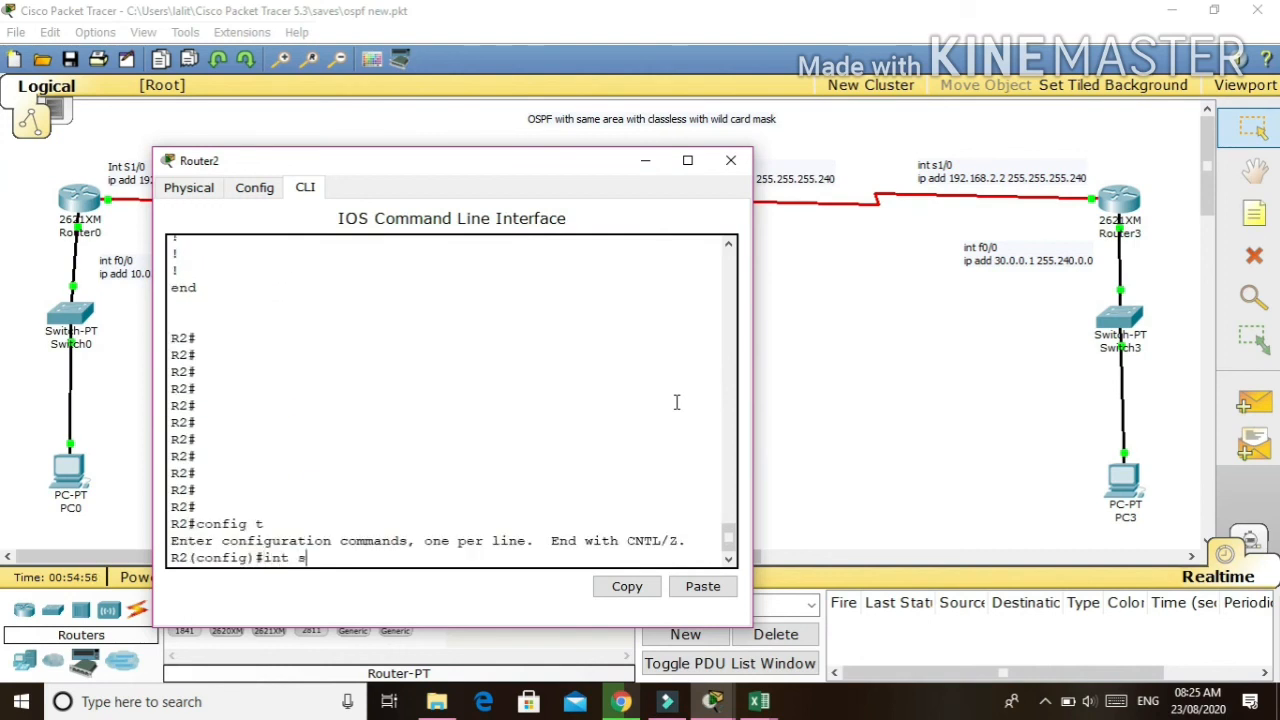
pyautogui.write('t s1/1')
pyautogui.press('Return')
pyautogui.write('ip add')
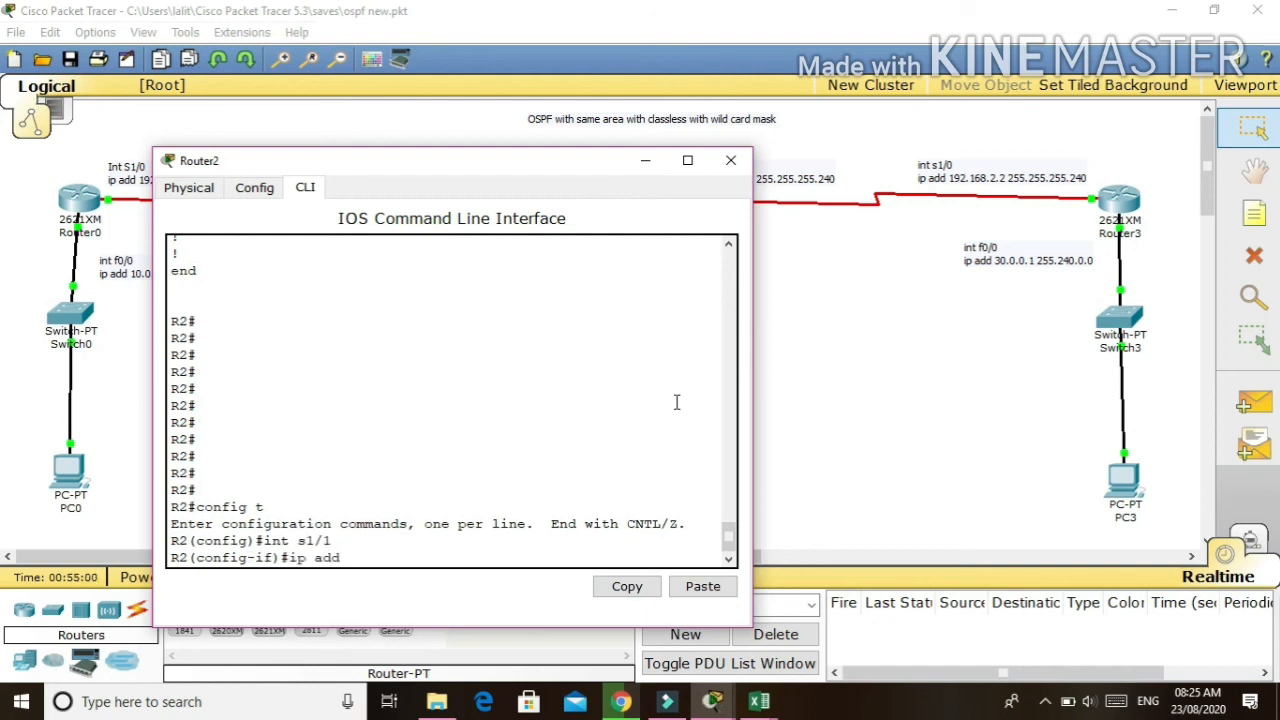
pyautogui.write(' 192.168.2.1 255.2')
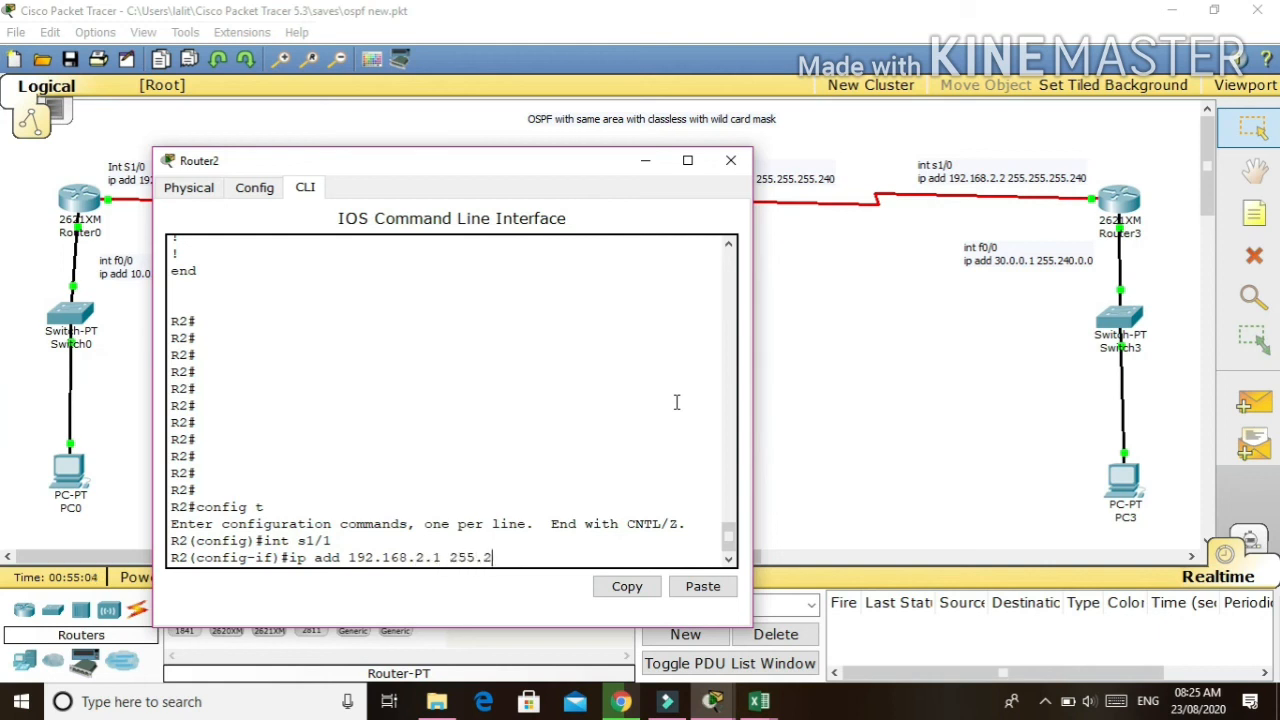
pyautogui.write('55.255.240')
pyautogui.press('Return')
# - Set the clock rate to 64000 and the bandwidth to 64 on Router2's Serial1/1
pyautogui.write('clo')
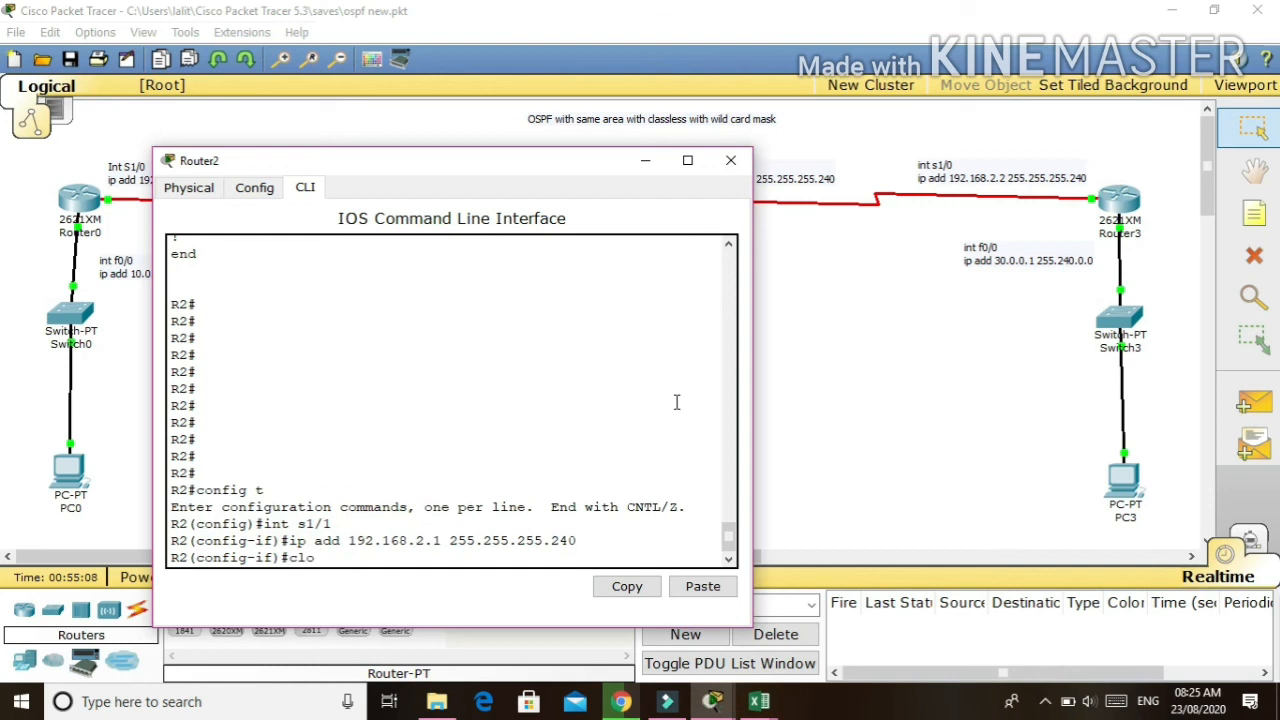
pyautogui.write('ck rate 64000')
pyautogui.press('Return')
pyautogui.write('ban 64')
pyautogui.press('Return')
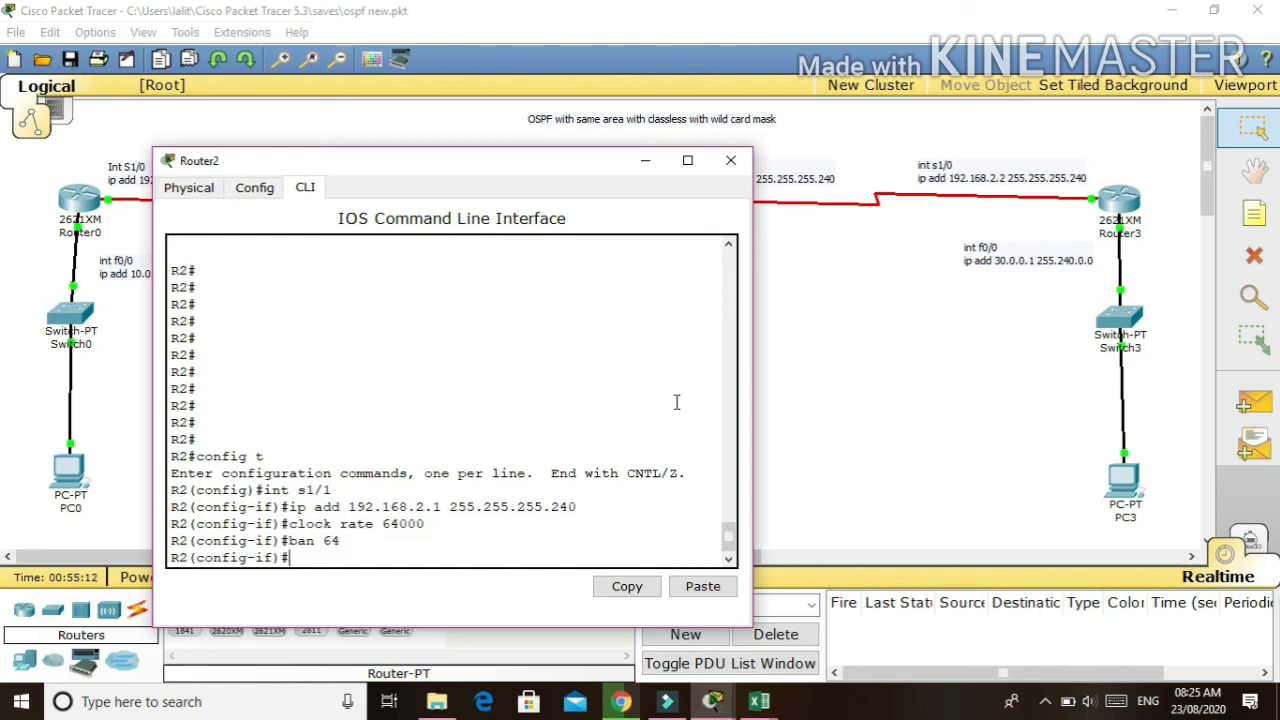
# - Enable Router2's Serial1/1 with no shutdown and write the configuration to memory
pyautogui.write('no sh')
pyautogui.press('Return')
pyautogui.write('d')
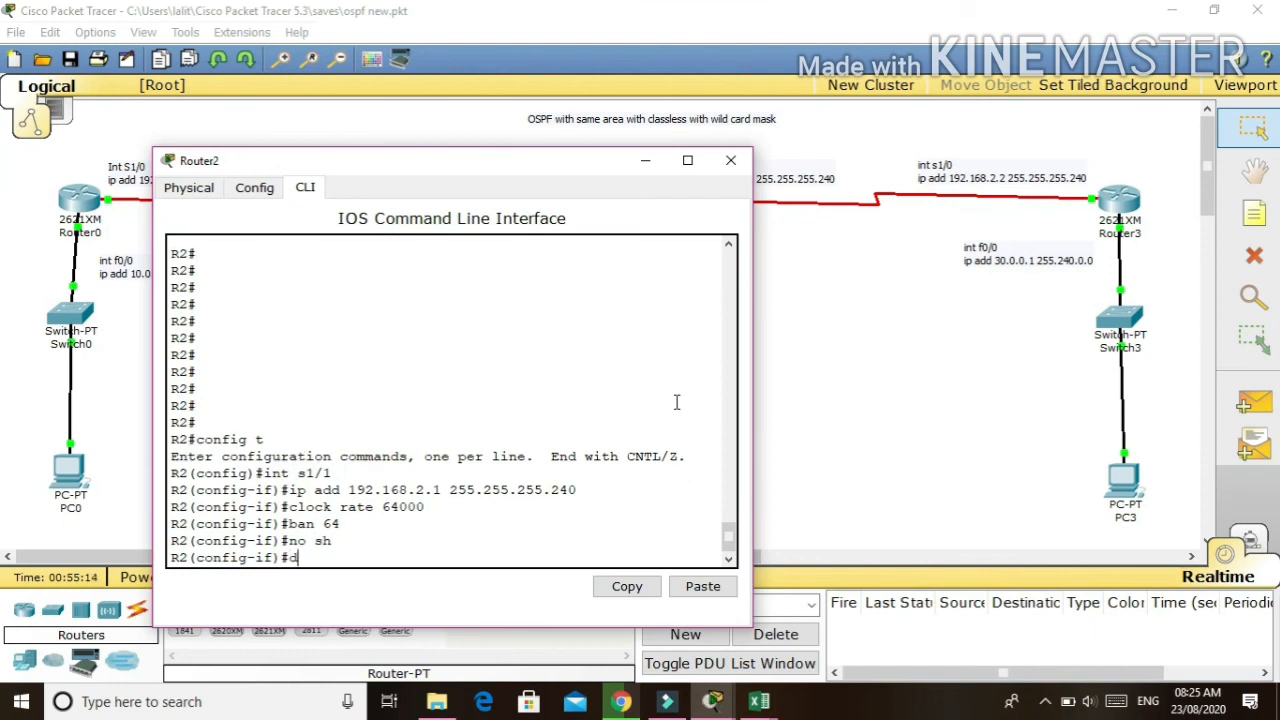
pyautogui.write('o wr')
pyautogui.press('Return')
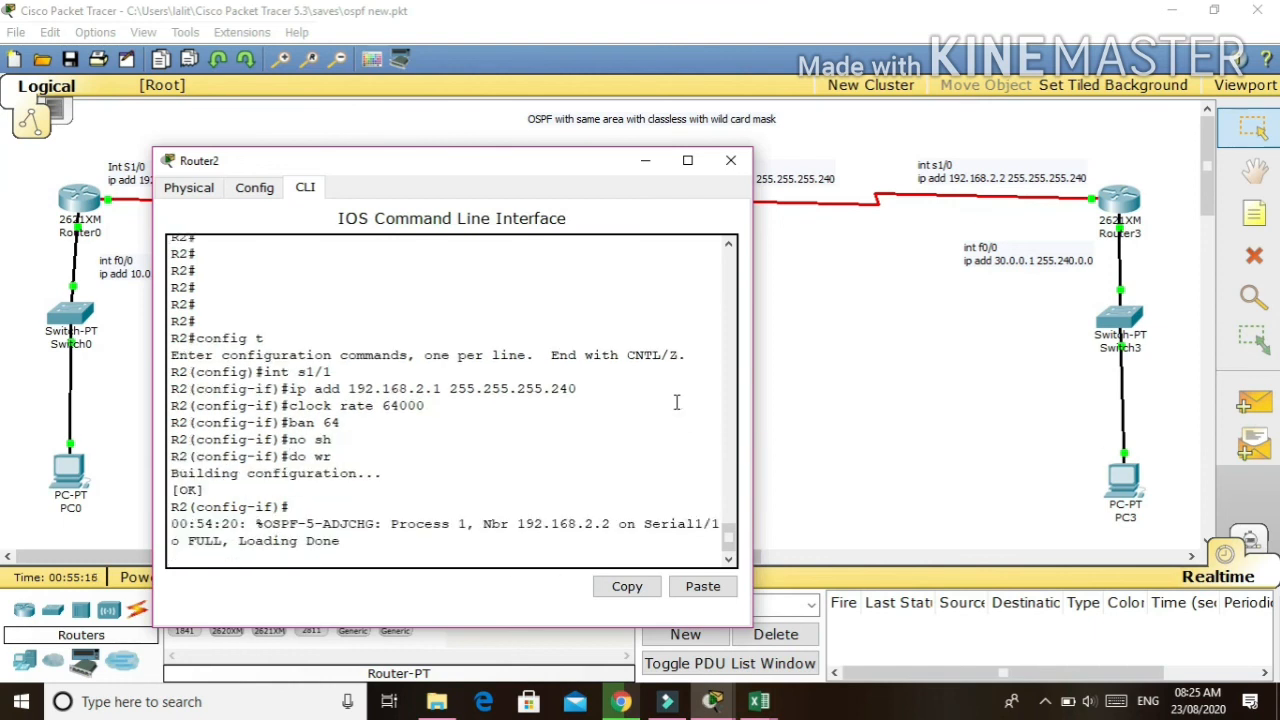
# - Review the OSPF adjacency message in Router2's console, return to a clean prompt, and close the router window
pyautogui.moveTo(466, 524); pyautogui.dragTo(170, 507)
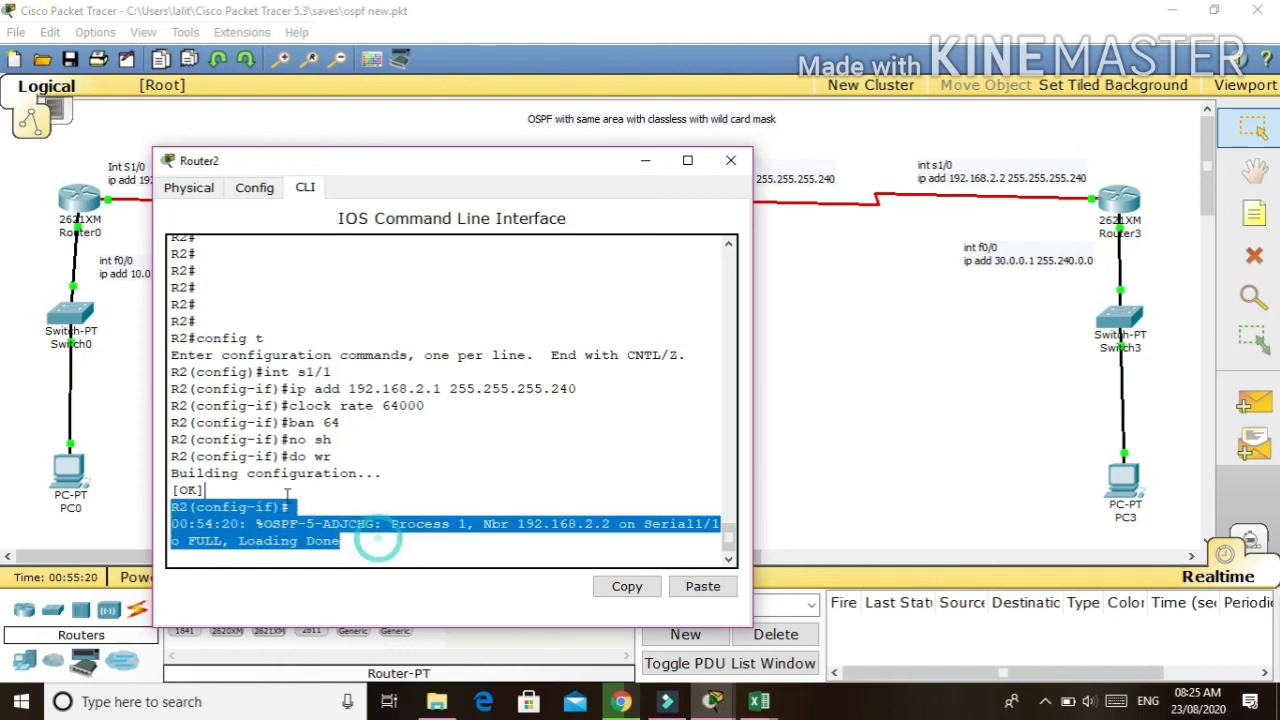
pyautogui.click(323, 498)
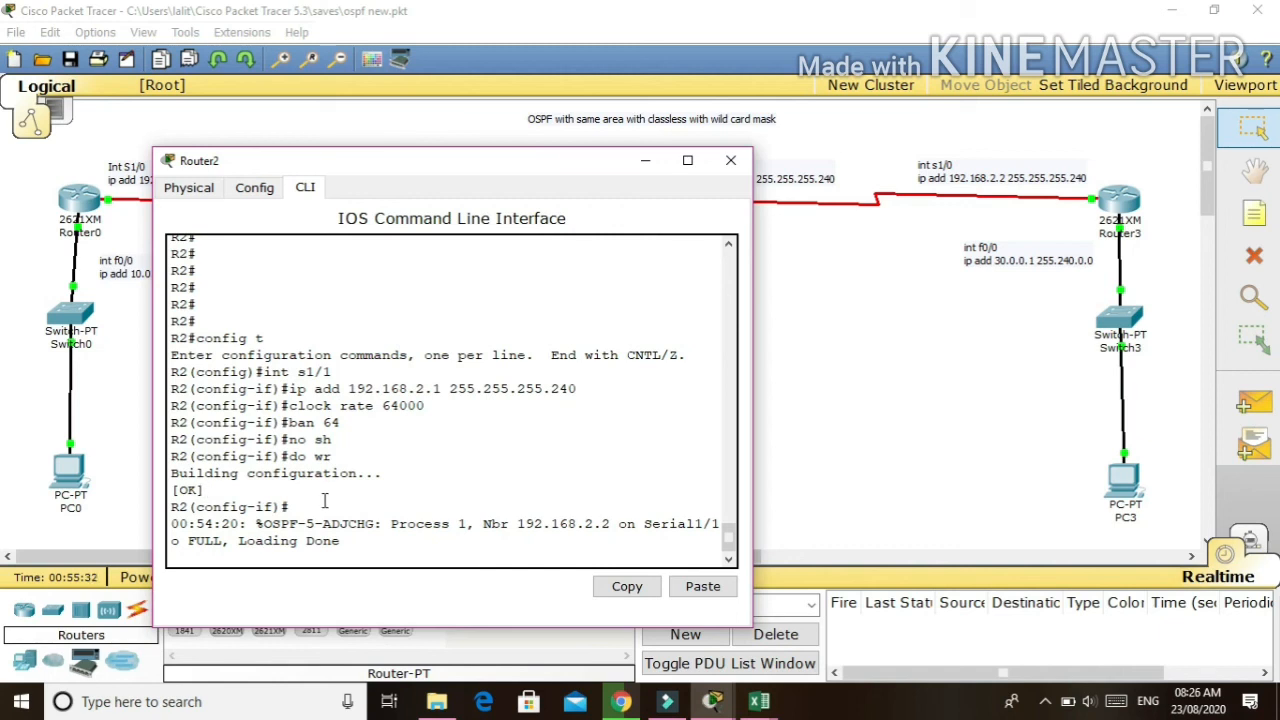
pyautogui.press('Return')
pyautogui.press('Return')
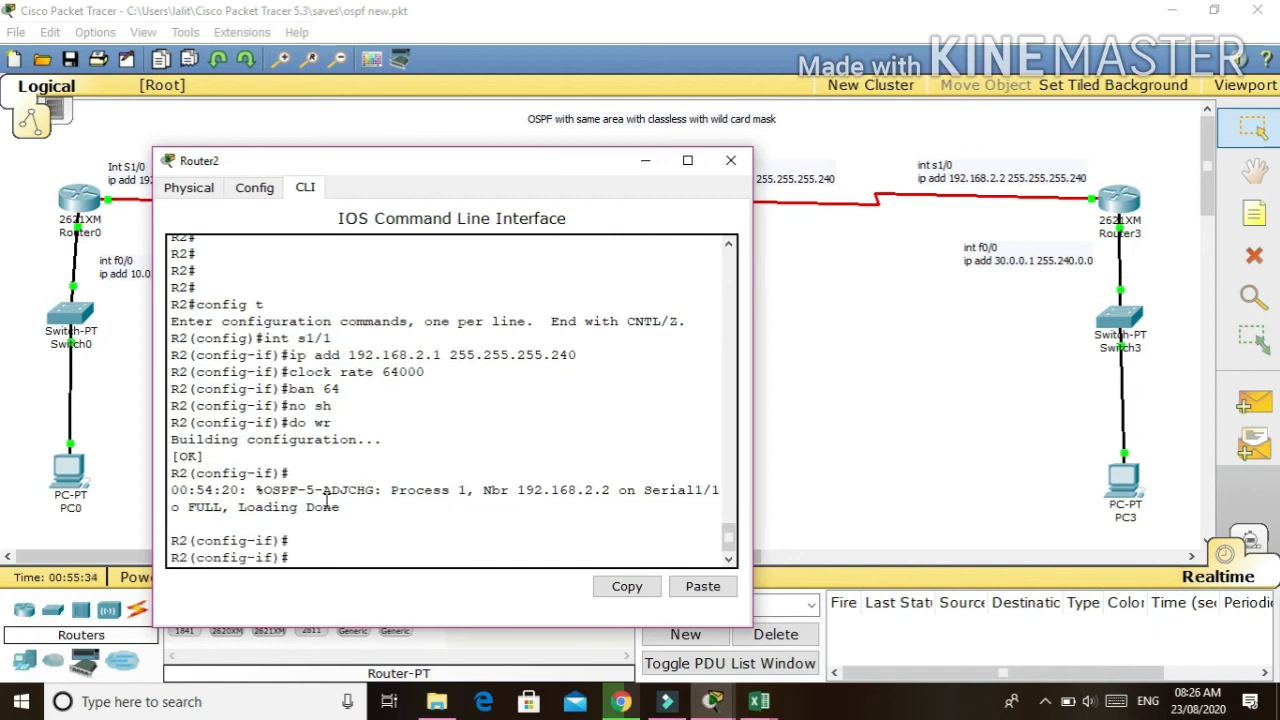
pyautogui.hotkey('alt', 'F4')
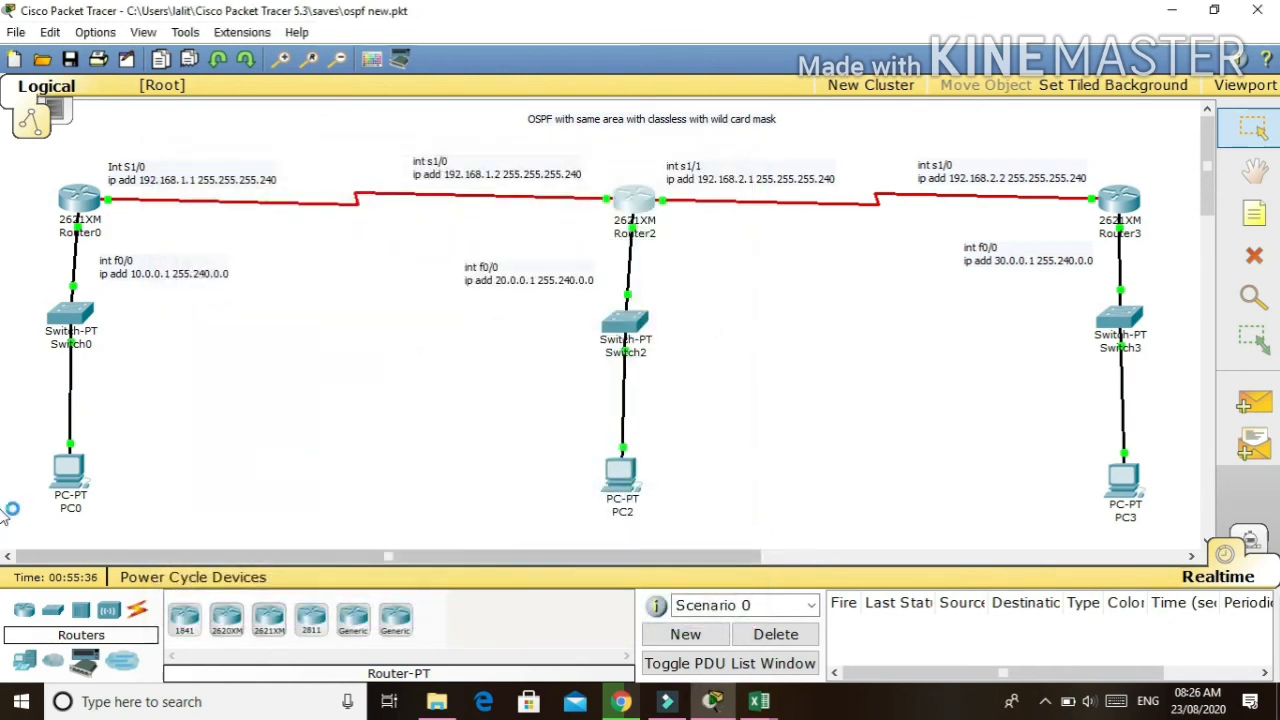
# - Open PC0's command prompt and repeat the ping to Router3's serial address 192.168.2.2
pyautogui.click(80, 470)
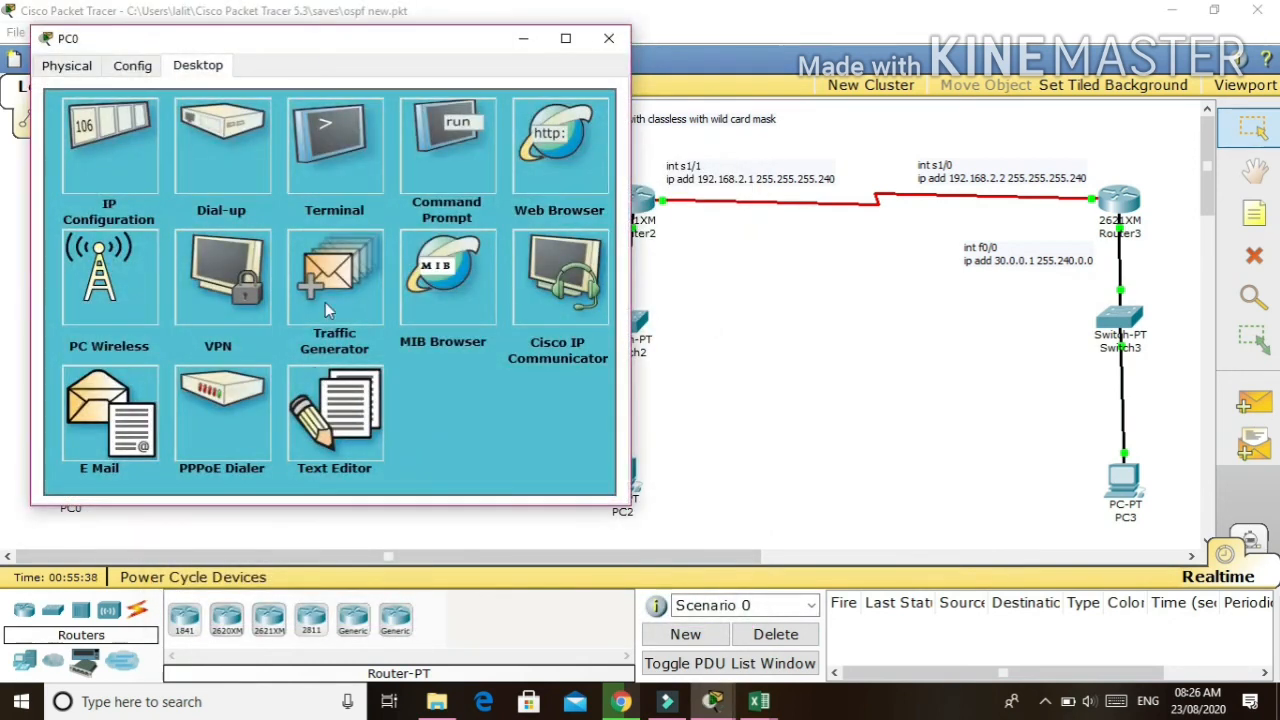
pyautogui.click(440, 128)
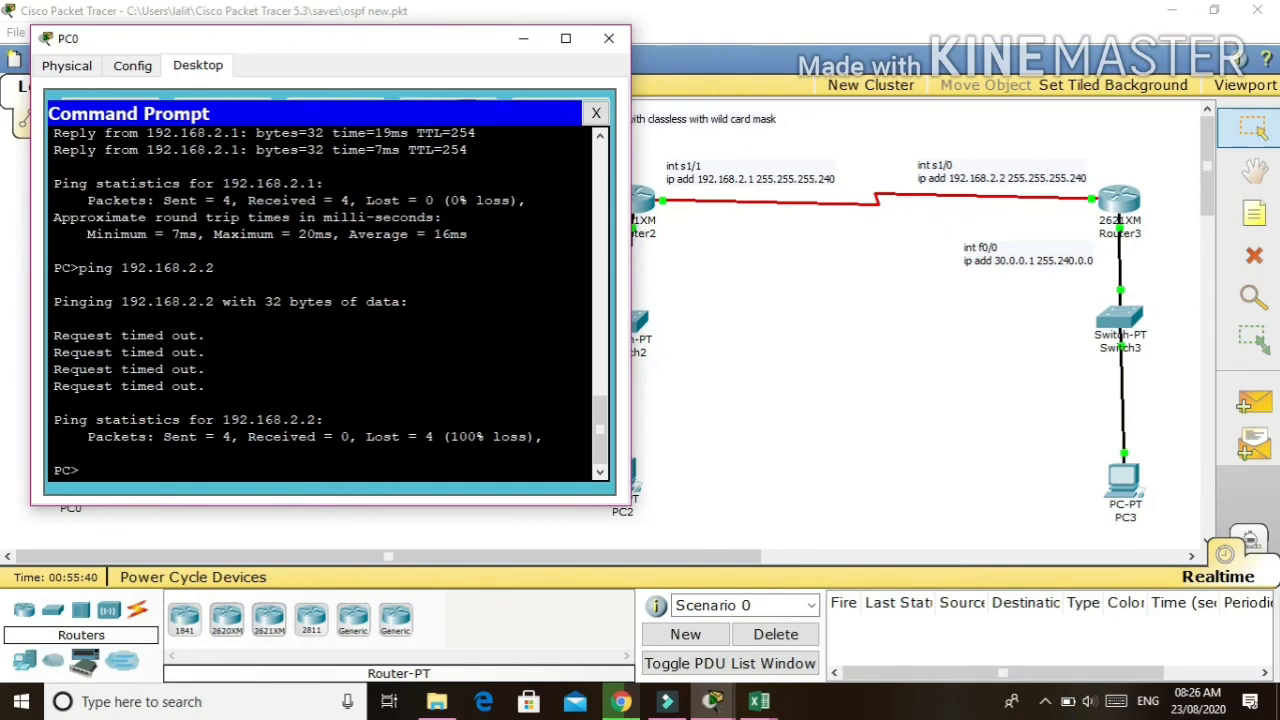
pyautogui.press('Up')
pyautogui.press('Return')
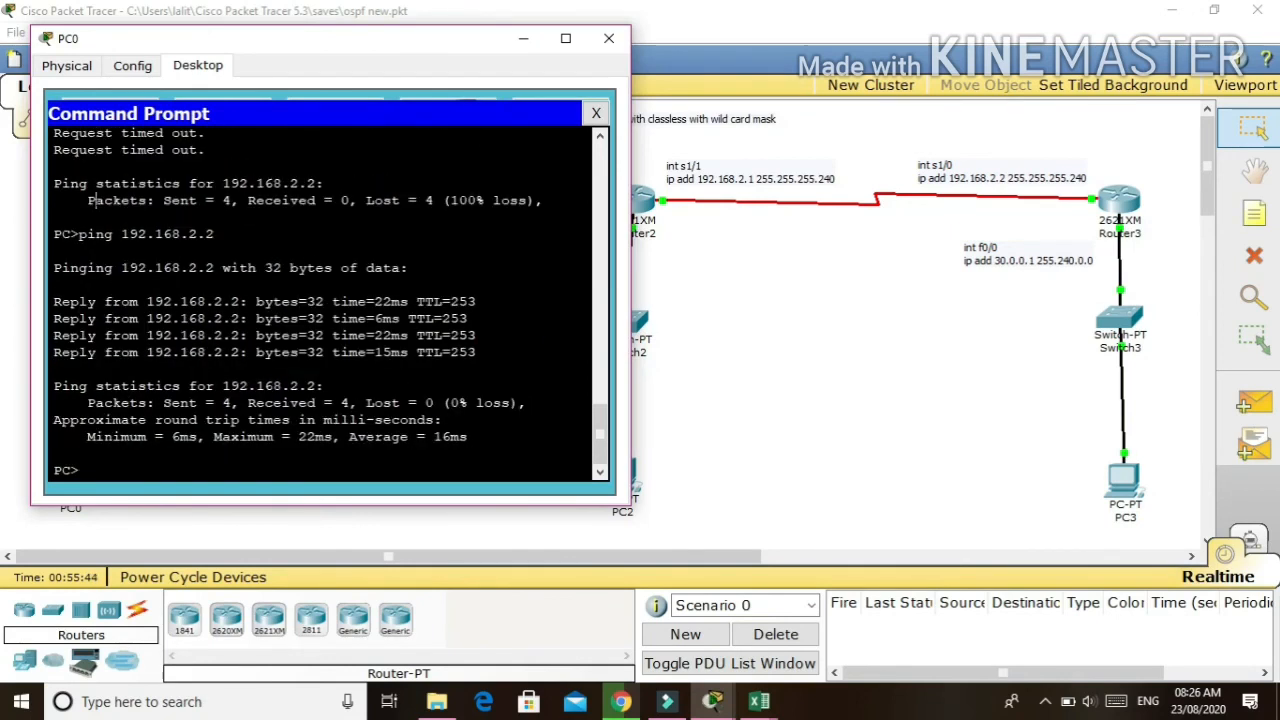
# - Compare the output of the earlier and latest pings to 192.168.2.2, then close the PC0 window
pyautogui.scroll(4, 88, 425)
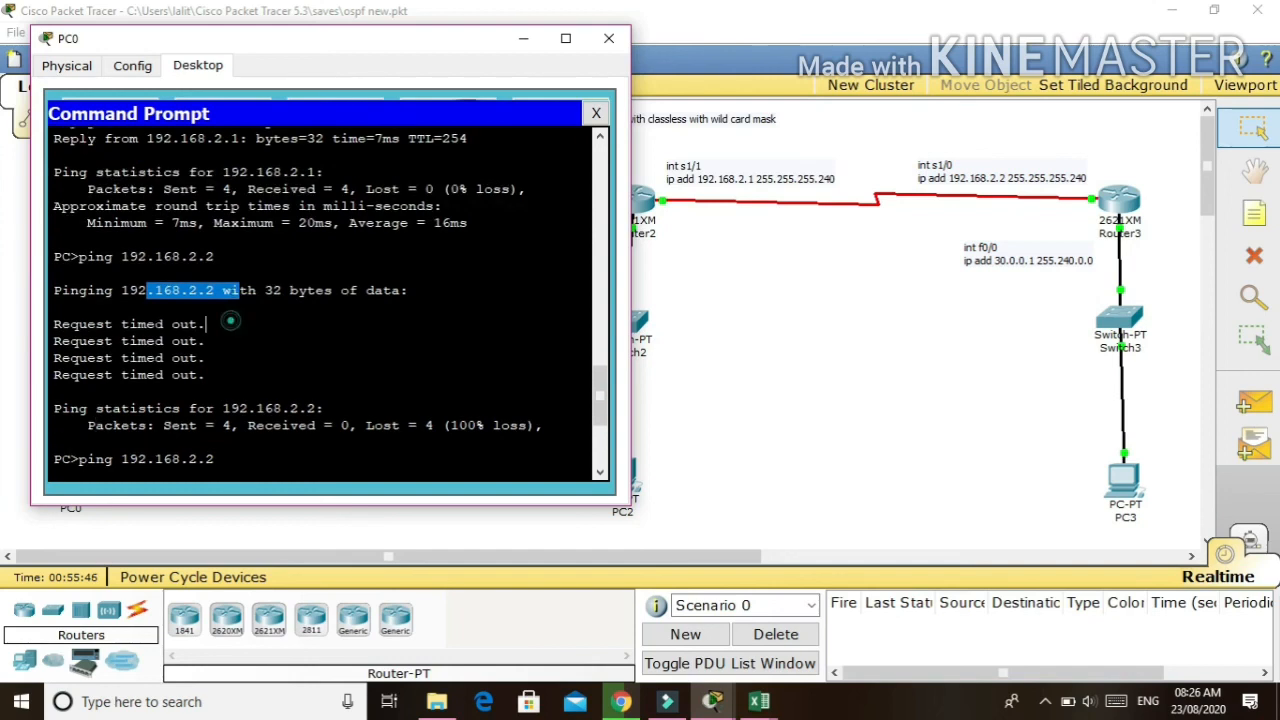
pyautogui.moveTo(231, 322); pyautogui.dragTo(48, 328)
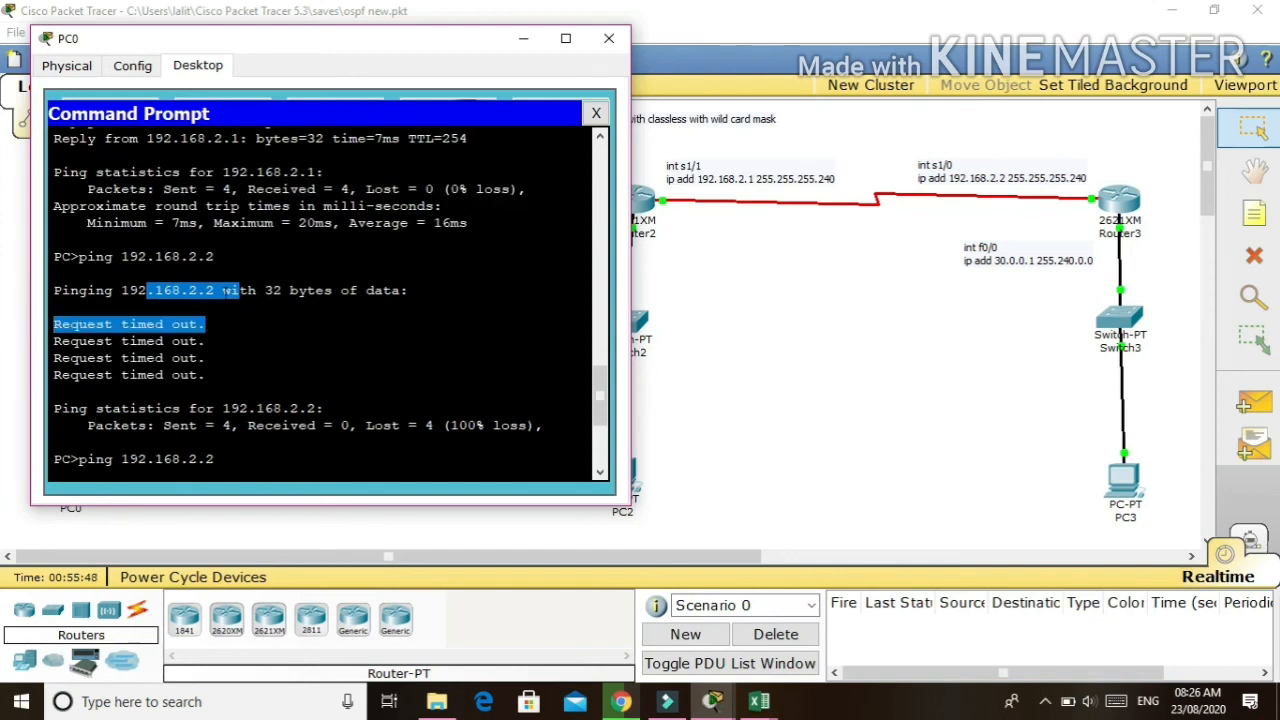
pyautogui.moveTo(220, 290); pyautogui.dragTo(116, 290)
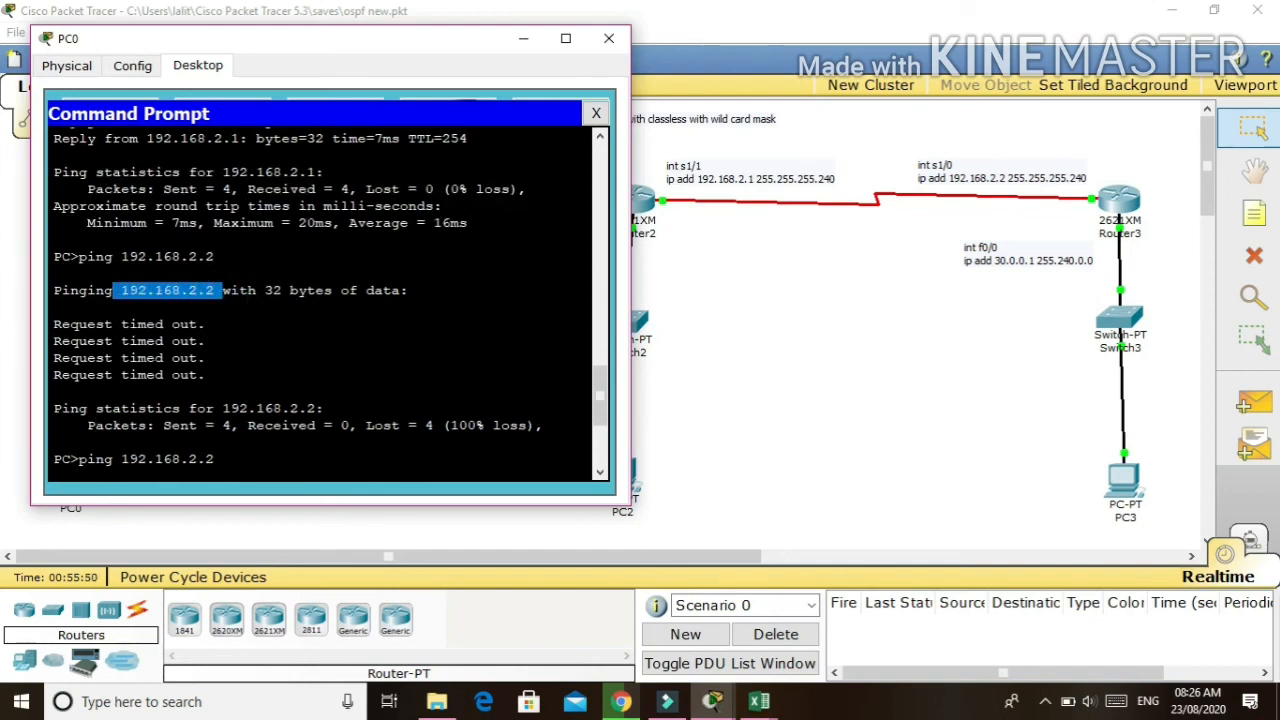
pyautogui.moveTo(232, 323); pyautogui.dragTo(28, 332)
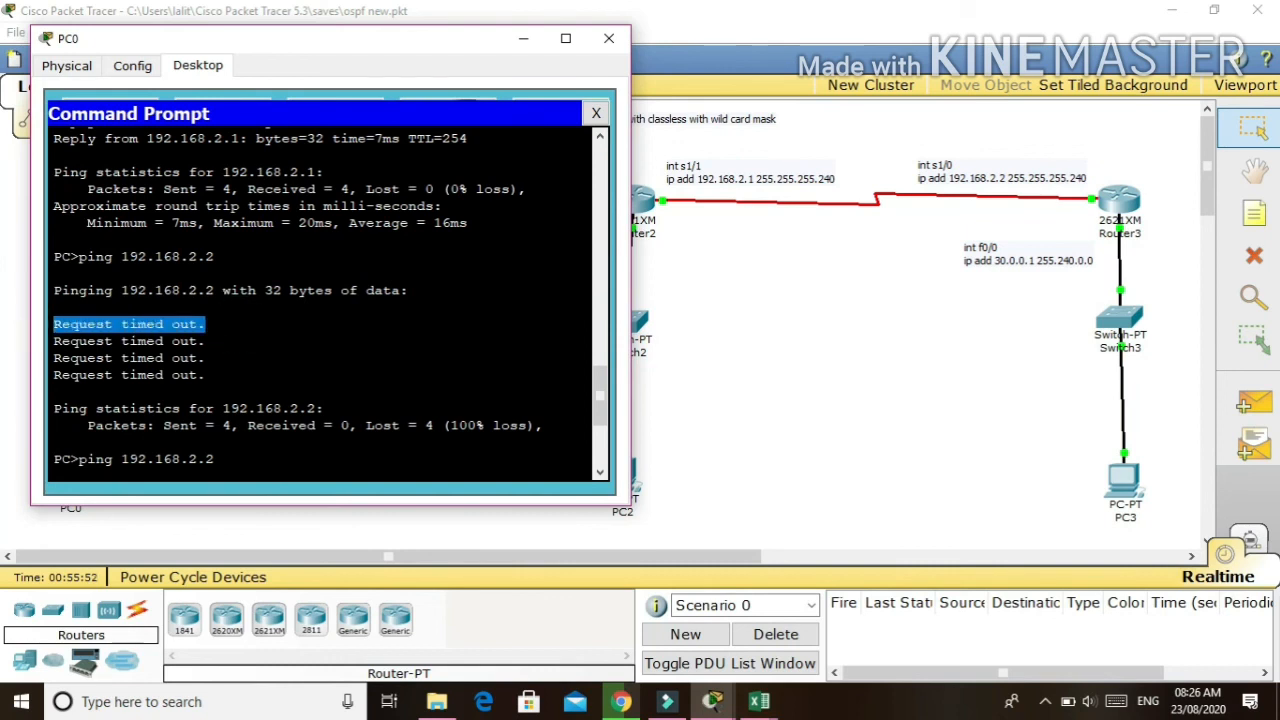
pyautogui.press('Return')
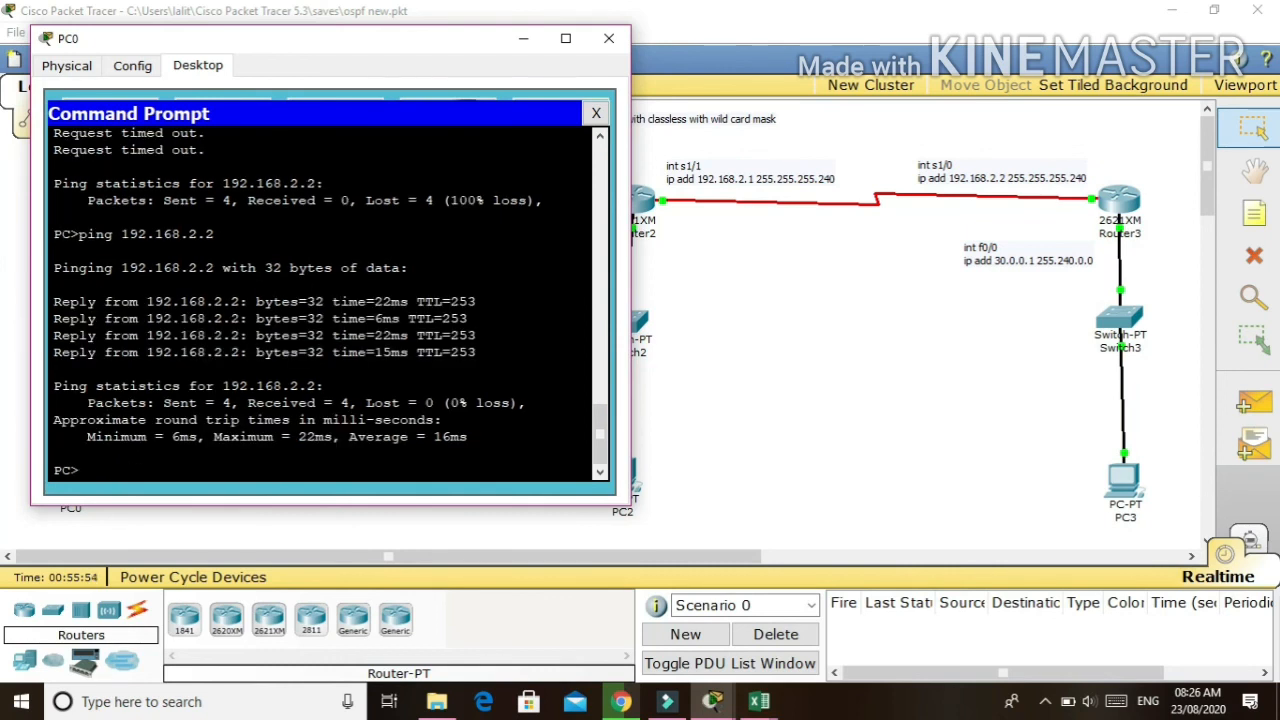
pyautogui.moveTo(215, 268); pyautogui.dragTo(120, 268)
pyautogui.moveTo(527, 284); pyautogui.dragTo(522, 350)
pyautogui.doubleClick(522, 349)
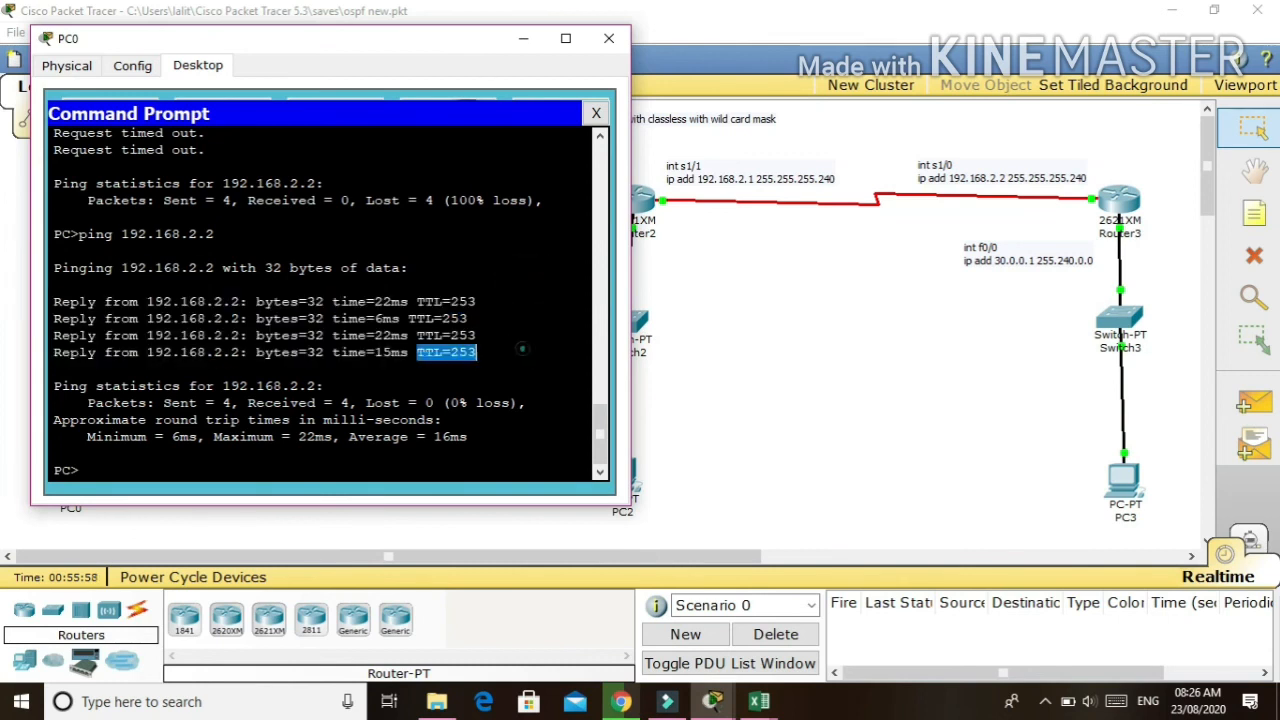
pyautogui.press('Return')
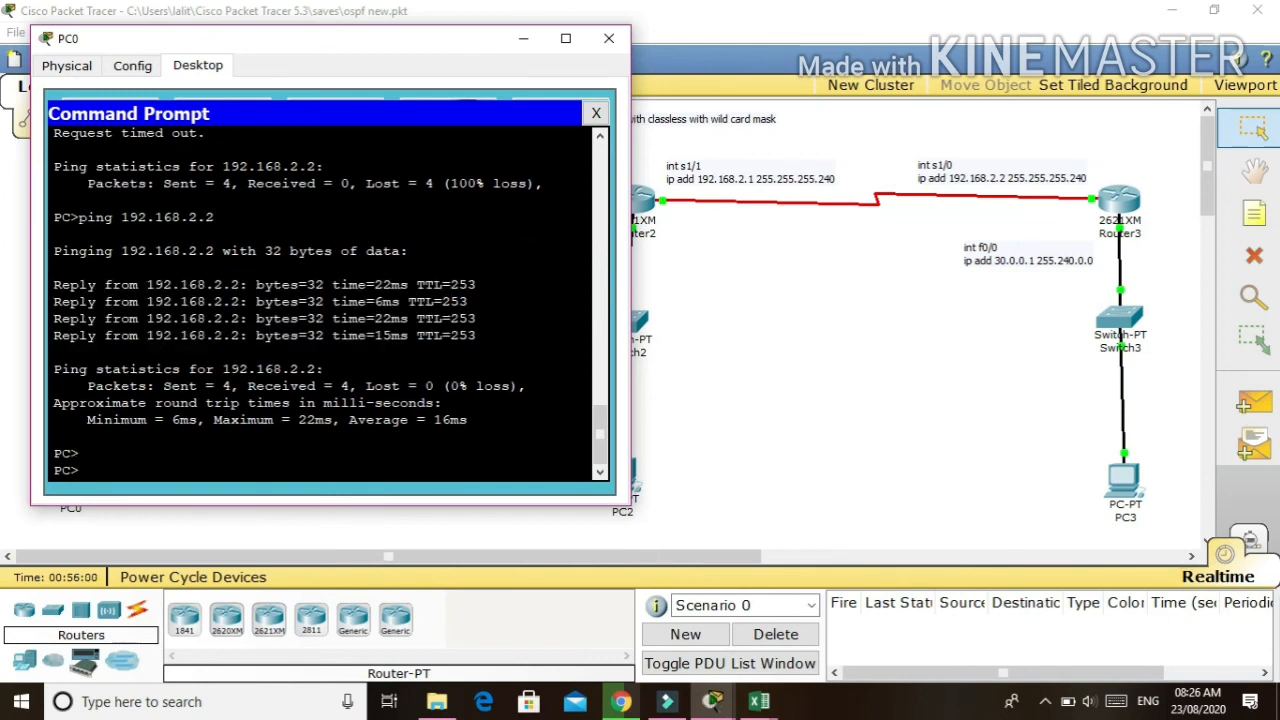
pyautogui.press('Escape')
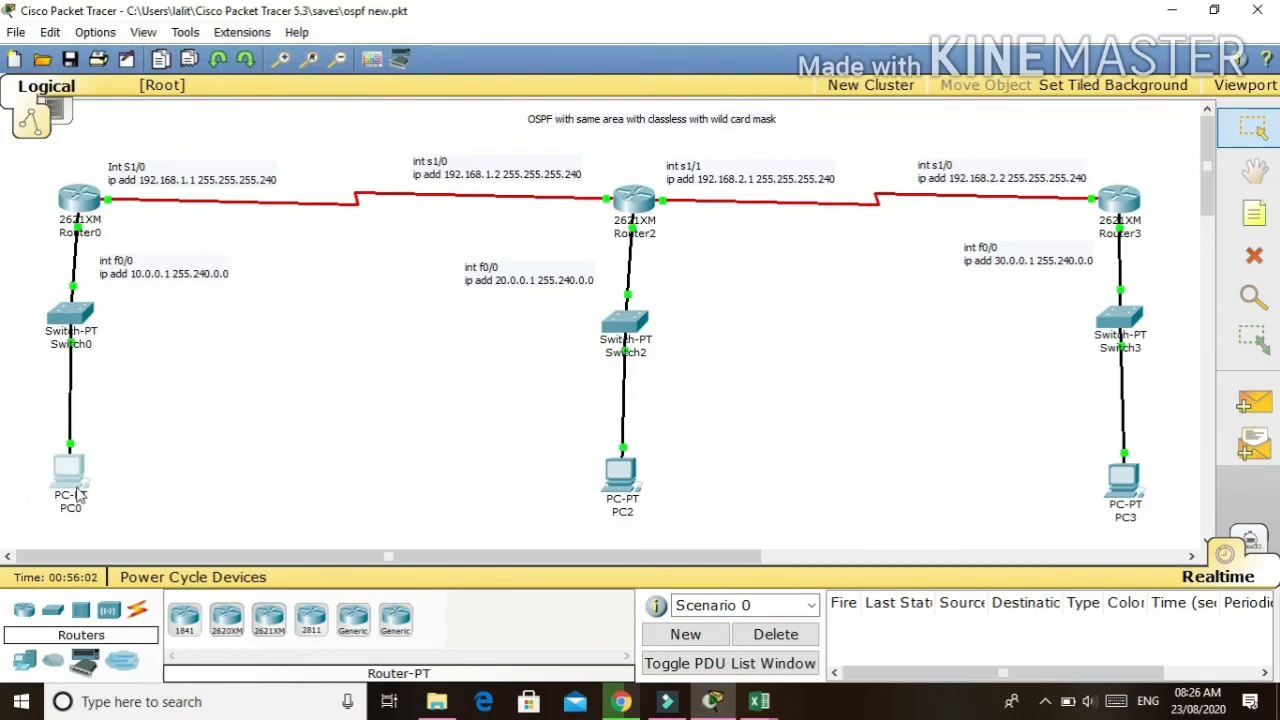
# - Reopen PC0's command prompt and ping Router3's FastEthernet address 30.0.0.1
pyautogui.click(70, 475)
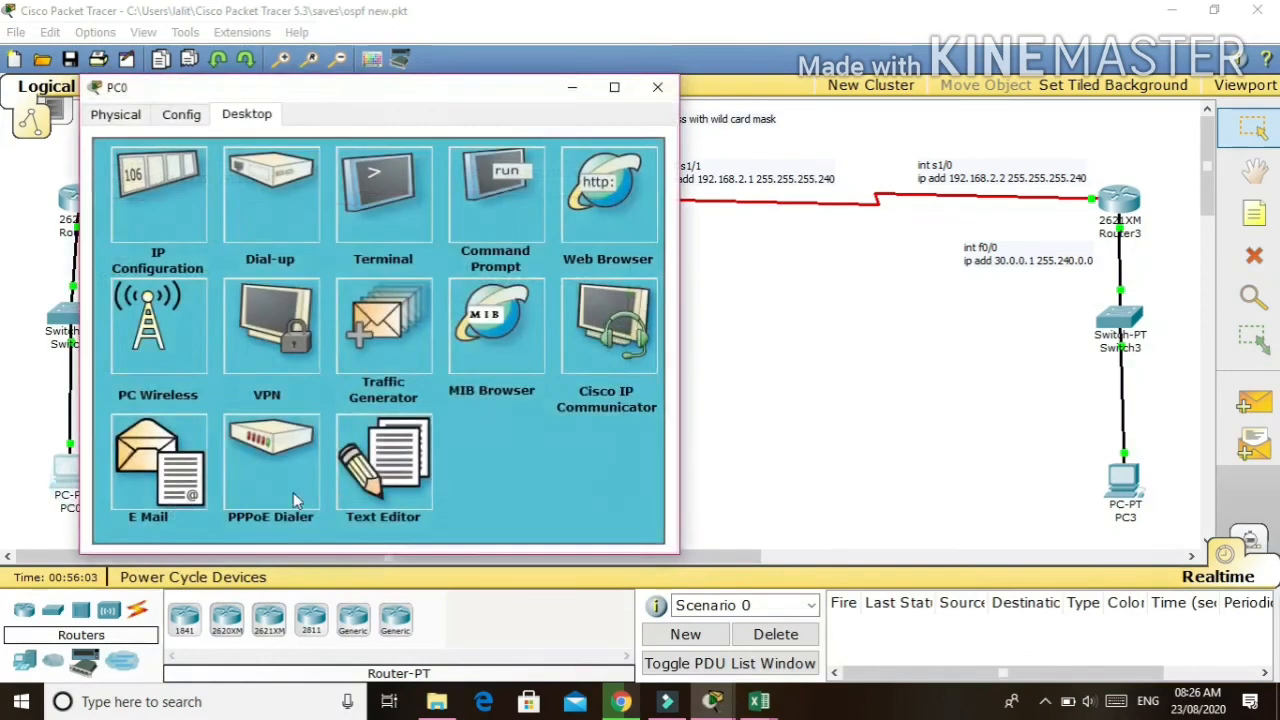
pyautogui.click(489, 216)
pyautogui.press('Up')
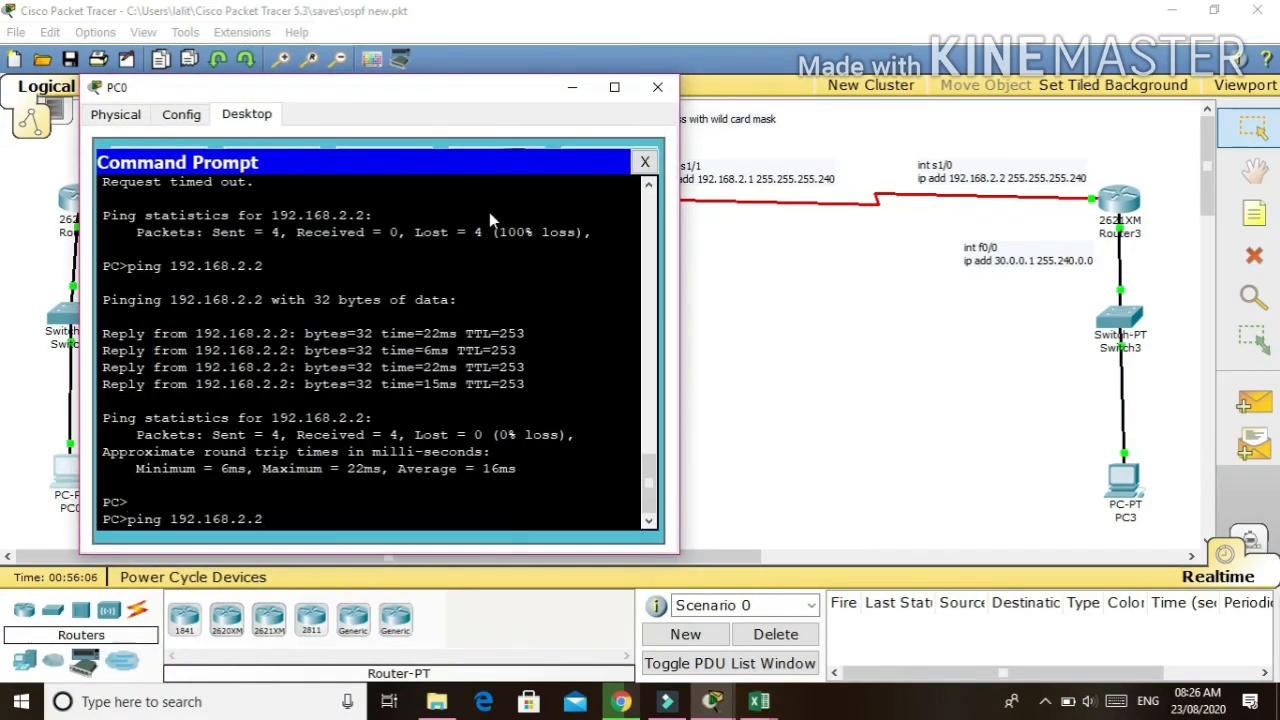
pyautogui.press('BackSpace')
pyautogui.press('BackSpace')
pyautogui.press('BackSpace')
pyautogui.press('BackSpace')
pyautogui.press('BackSpace')
pyautogui.press('BackSpace')
pyautogui.press('BackSpace')
pyautogui.press('BackSpace')
pyautogui.press('BackSpace')
pyautogui.press('BackSpace')
pyautogui.press('BackSpace')
pyautogui.write('30.0.0.1')
pyautogui.press('Return')
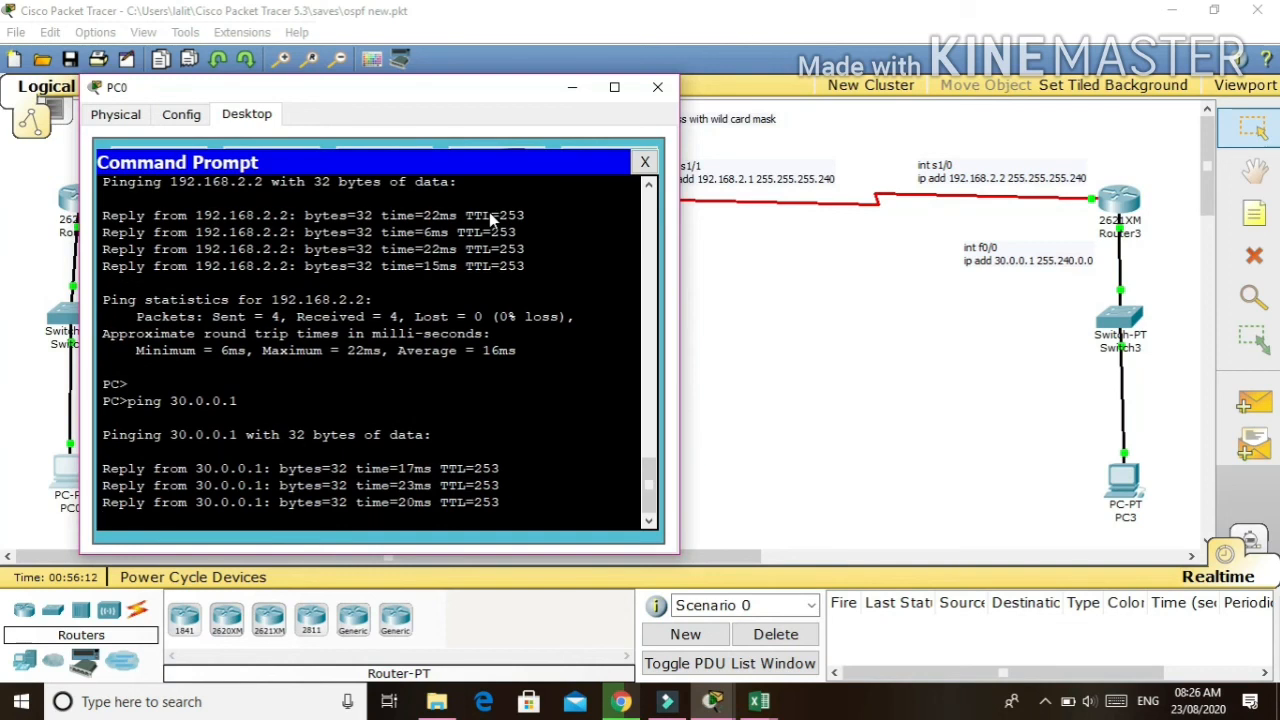
# - Ping PC3's address 30.0.0.2 from PC0 and return to the network topology
pyautogui.press('Up')
pyautogui.press('BackSpace')
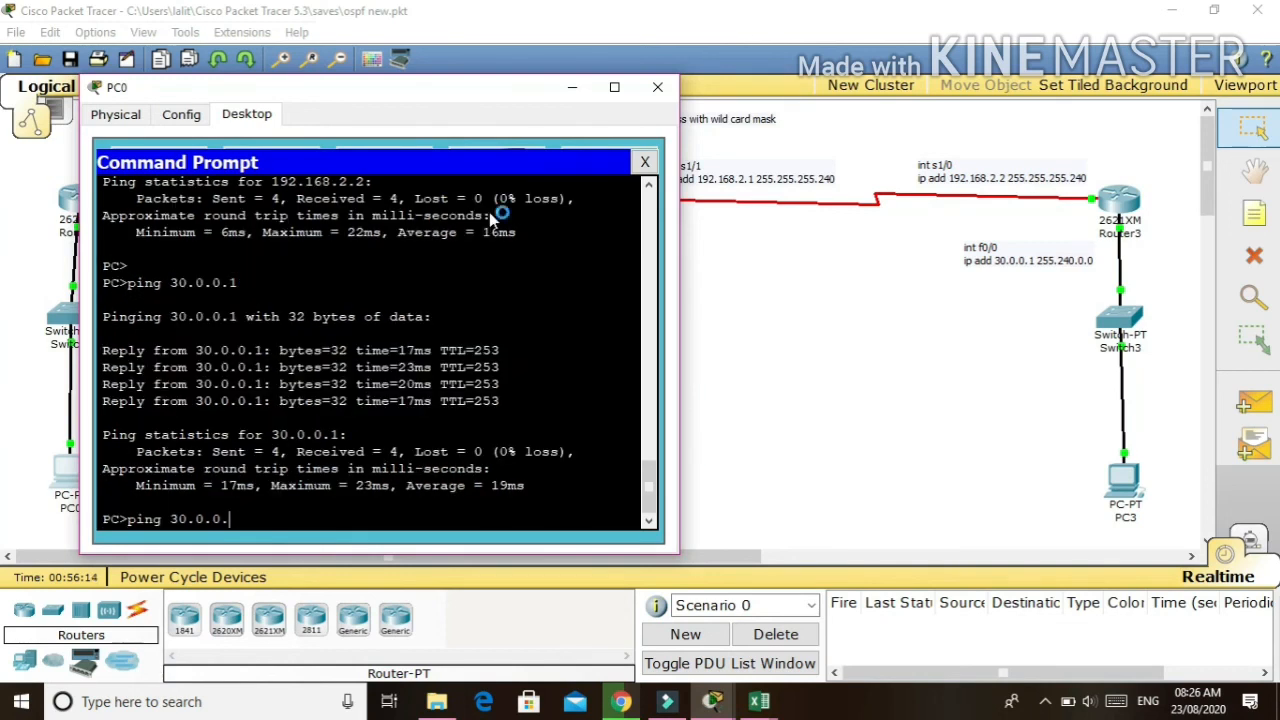
pyautogui.write('2')
pyautogui.press('Return')
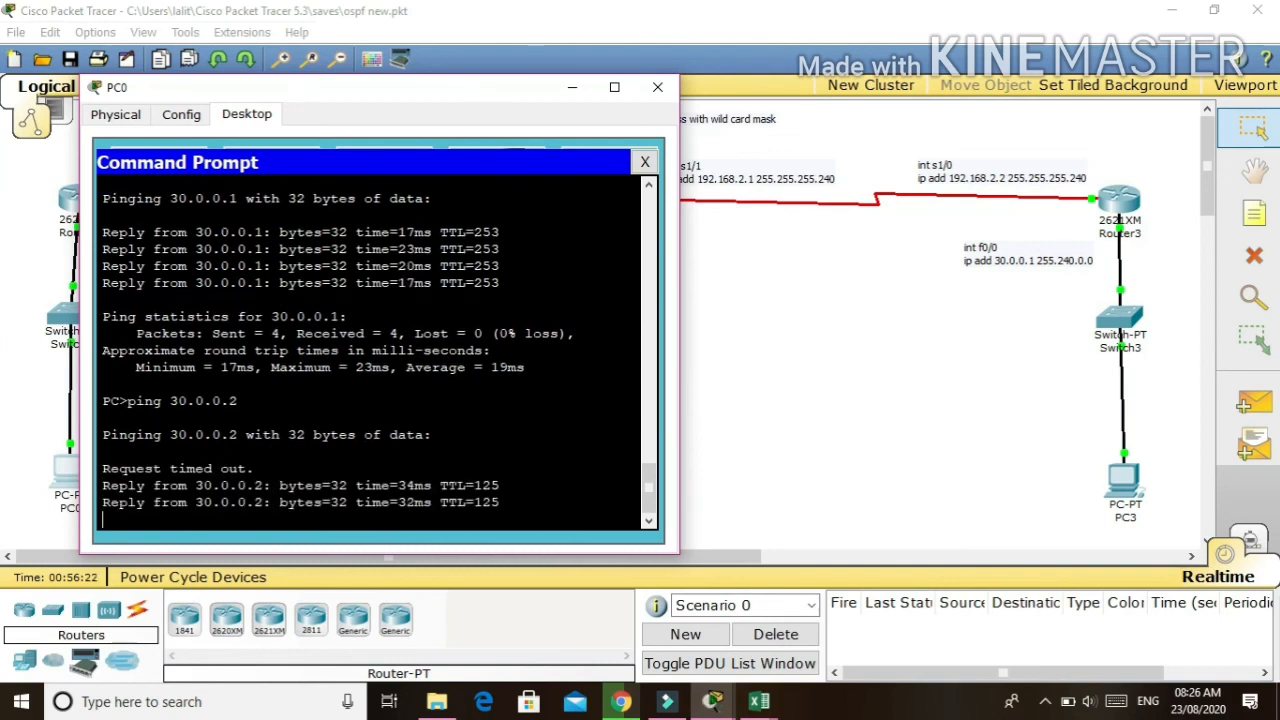
pyautogui.click(80, 713)
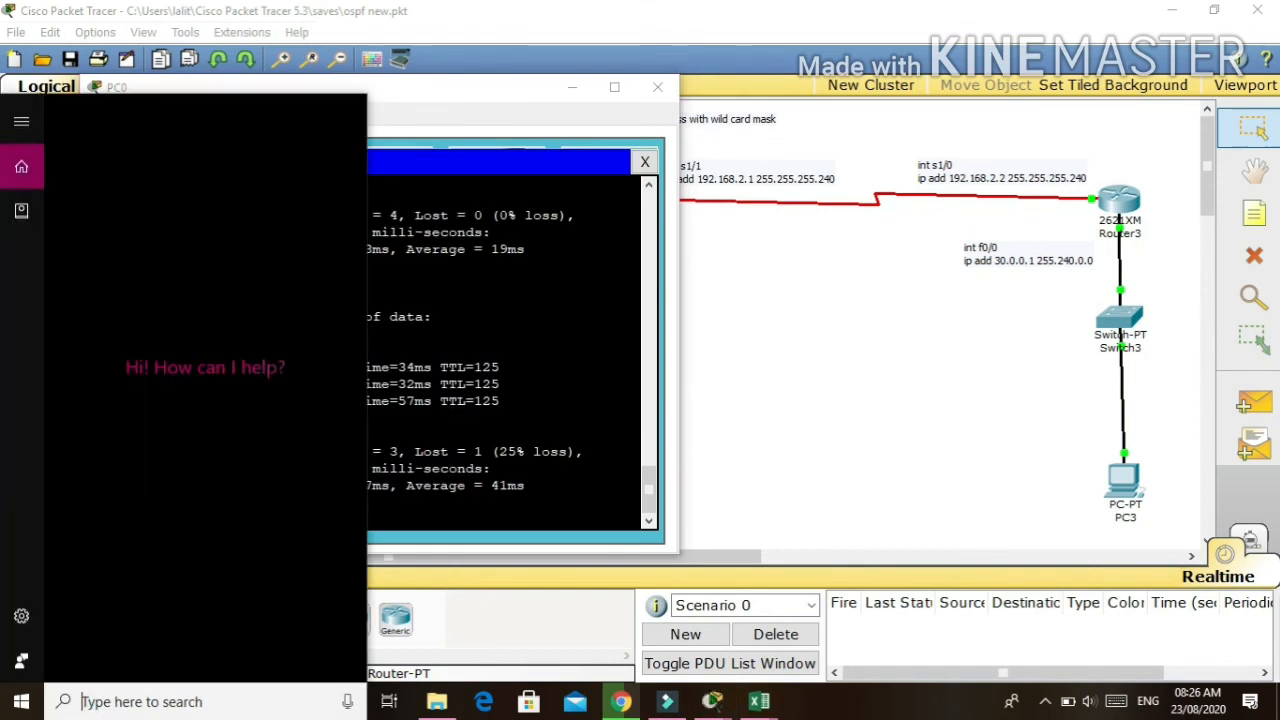
pyautogui.click(735, 468)
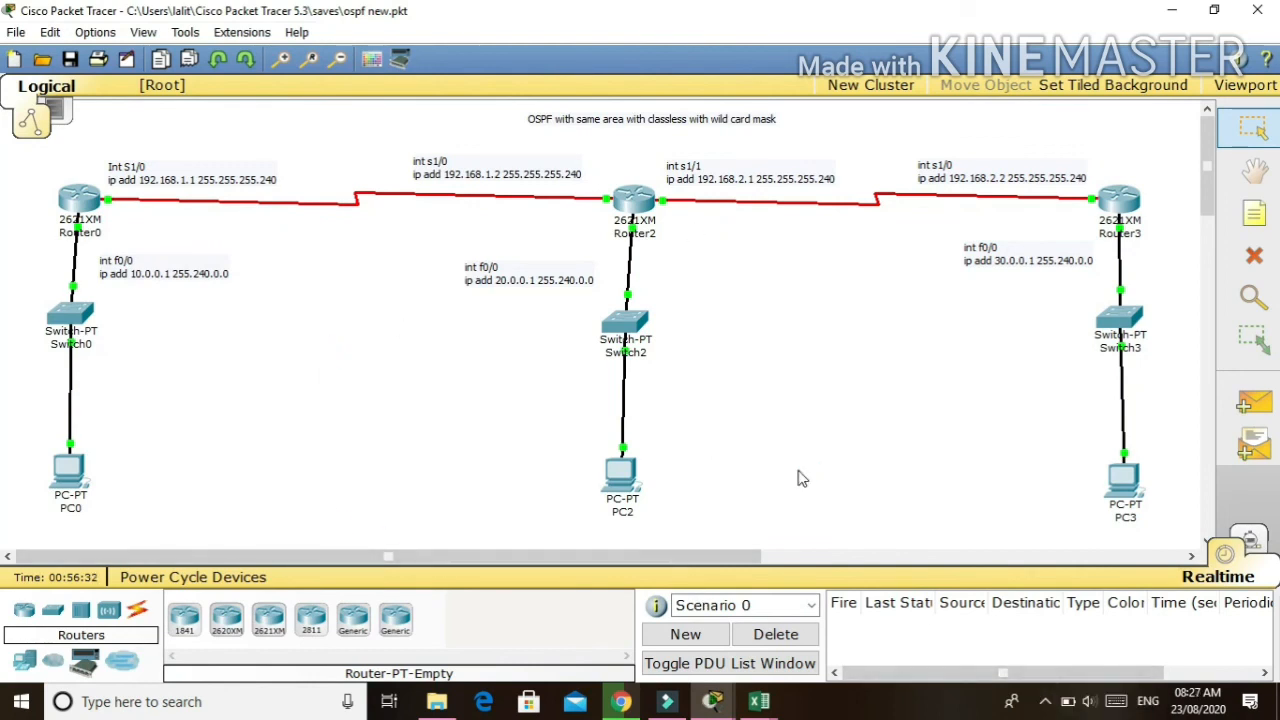
# - Send a simple PDU from PC3 to PC0 and check its status in the PDU list
pyautogui.click(1262, 408)
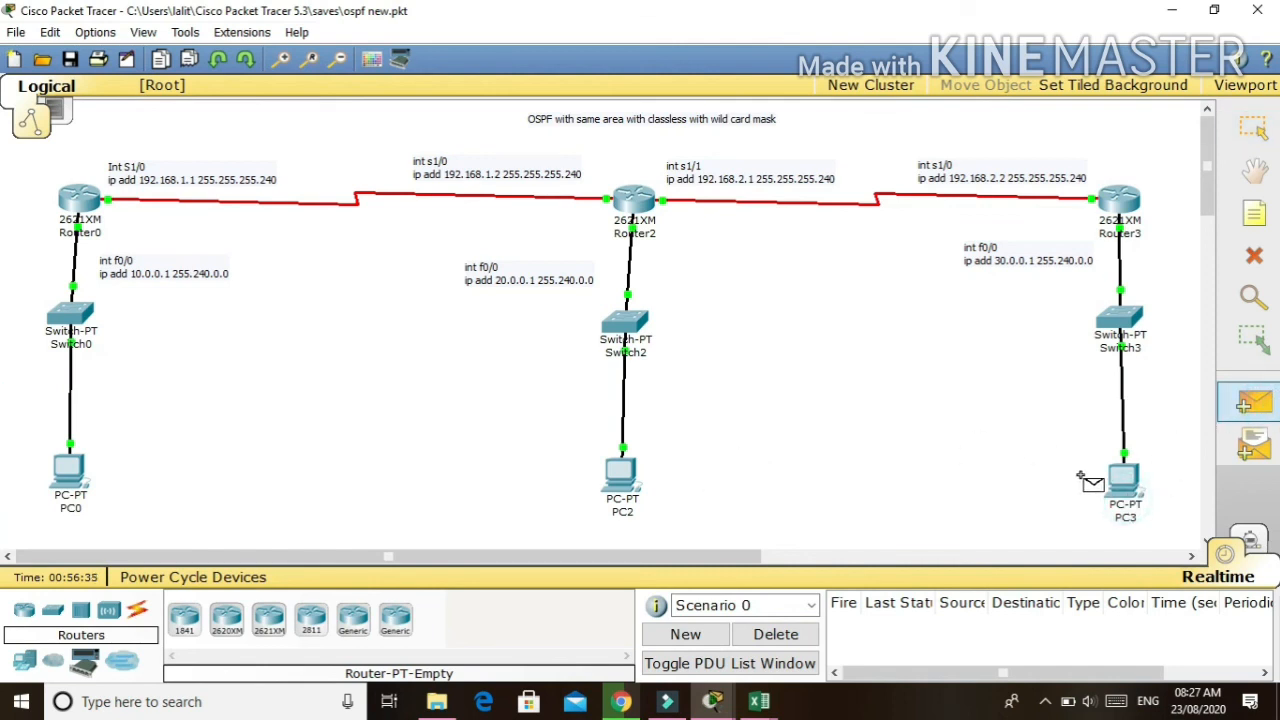
pyautogui.click(1122, 480)
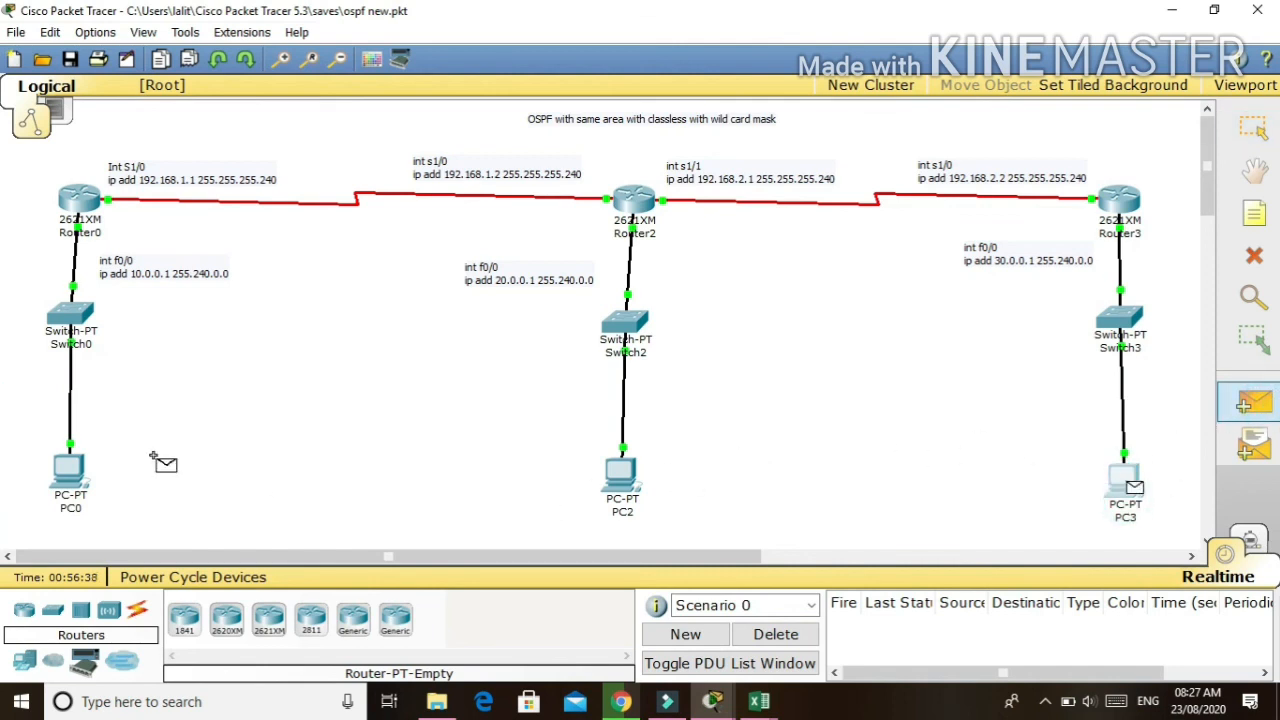
pyautogui.click(72, 472)
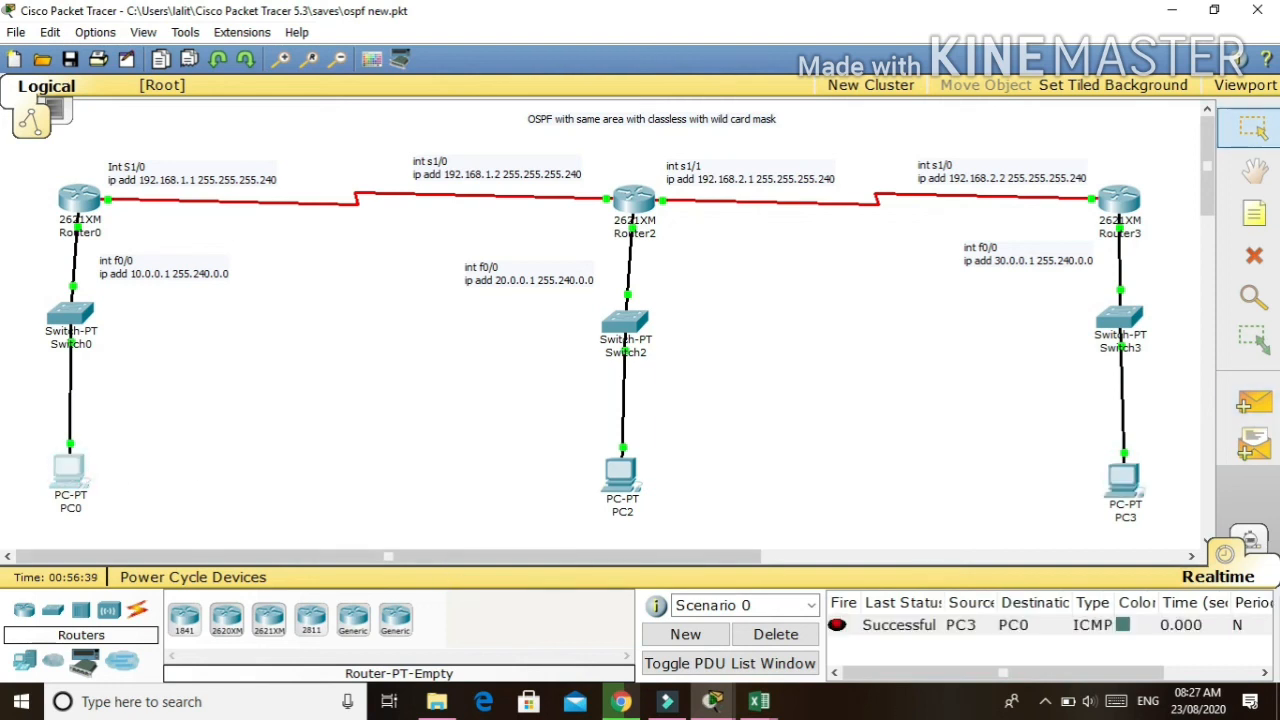
pyautogui.click(995, 628)
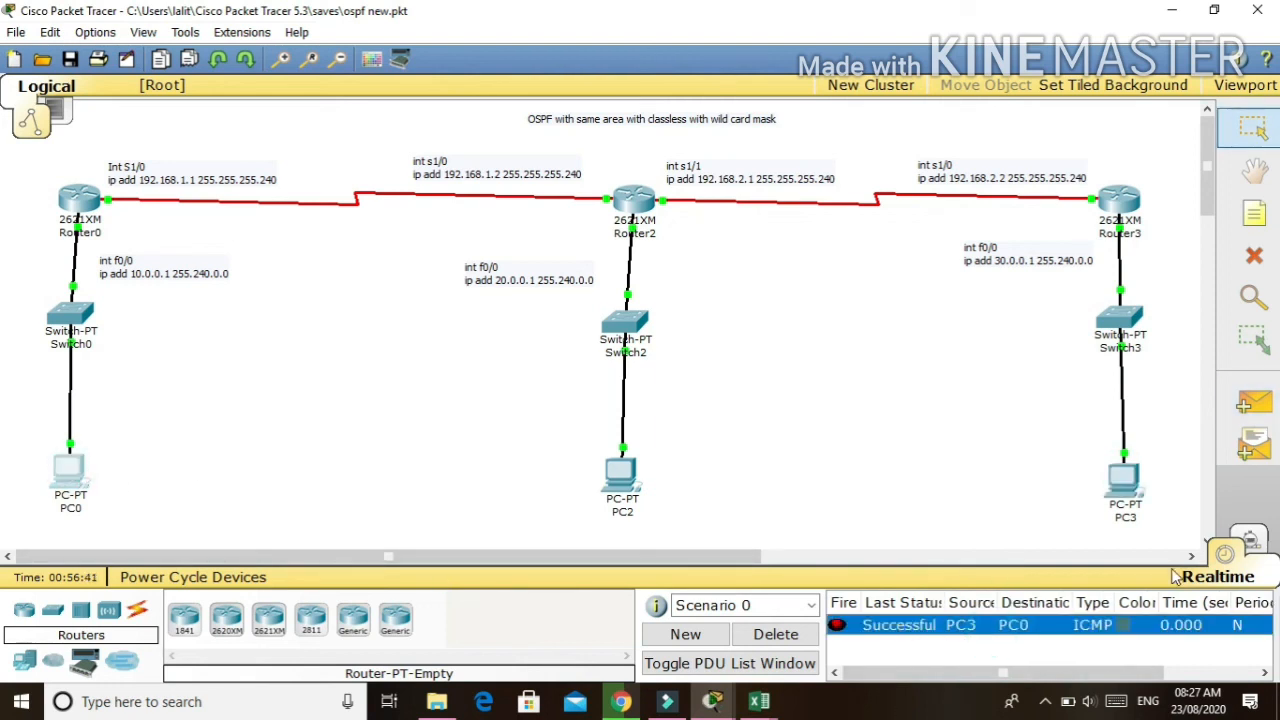
pyautogui.click(740, 525)
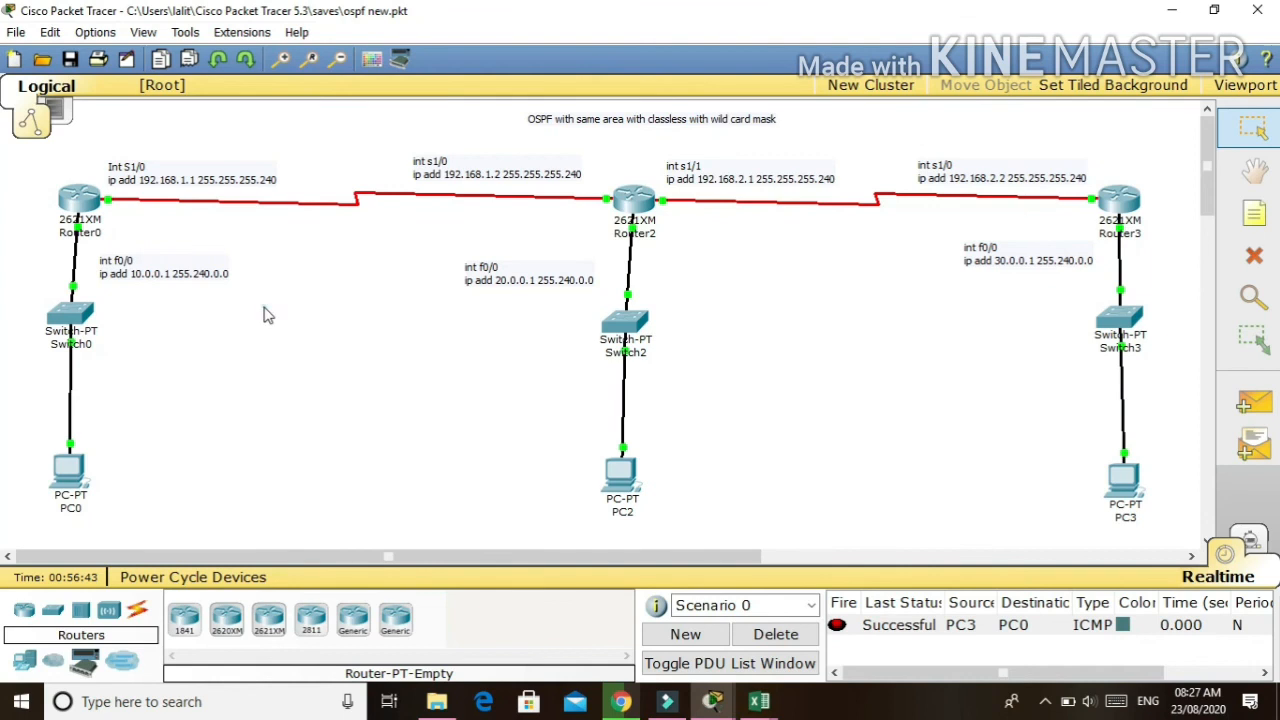